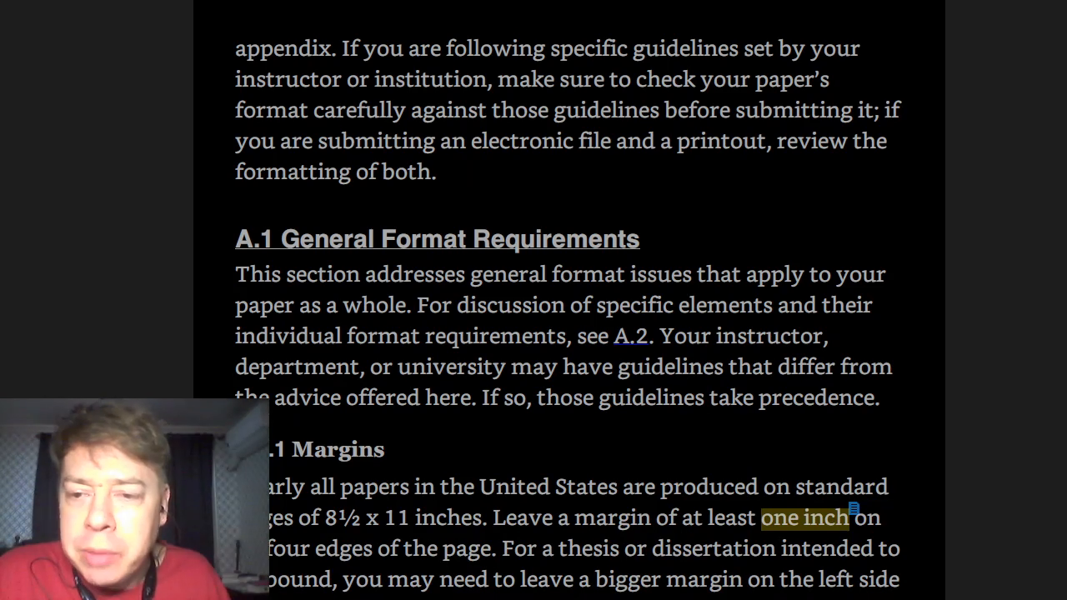
Read the guide's margin requirements, switch to the Word template and apply the Normal margins of 2.54 cm on all sides
scroll(217, 363, "down", 5)
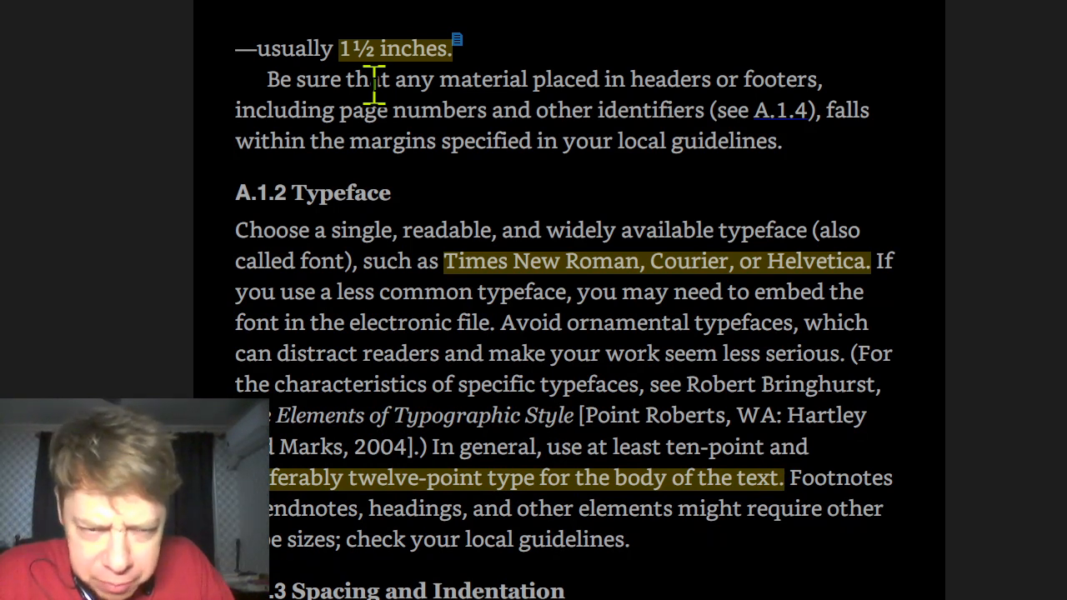
key("alt+Tab")
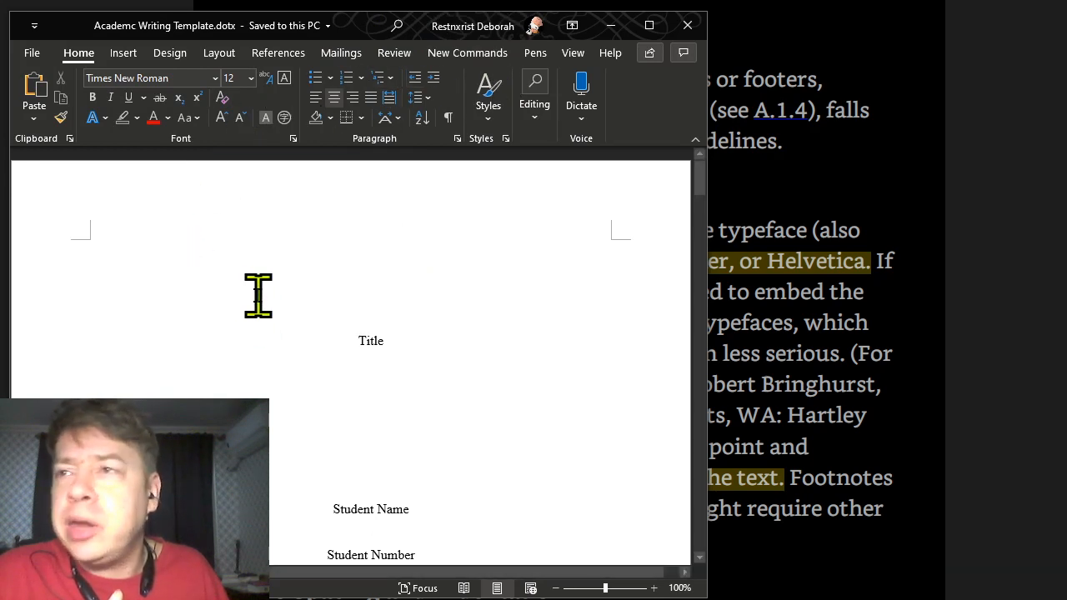
left_click(279, 267)
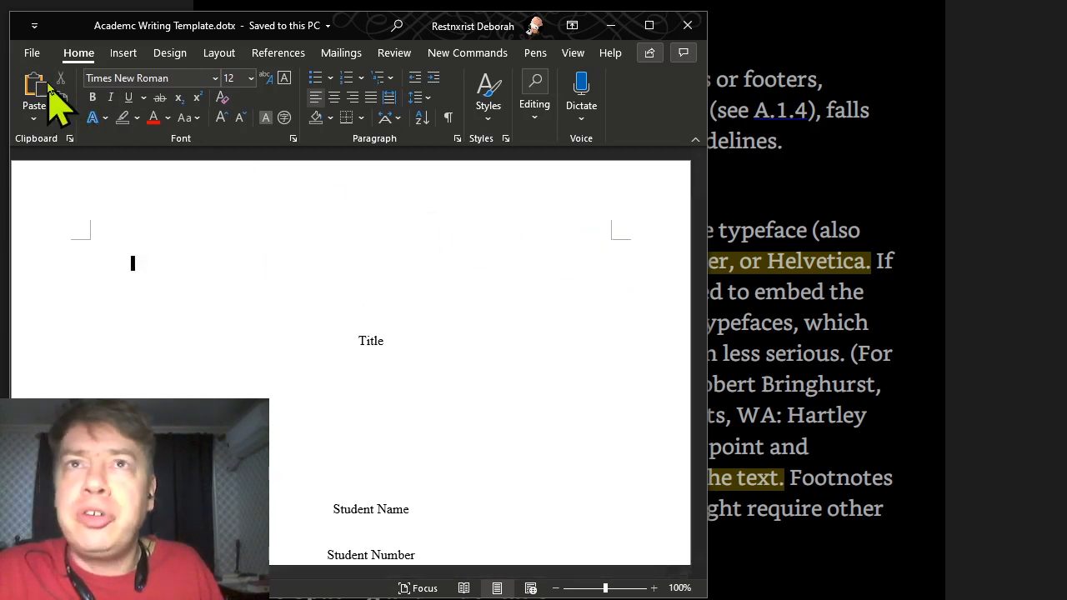
left_click(219, 53)
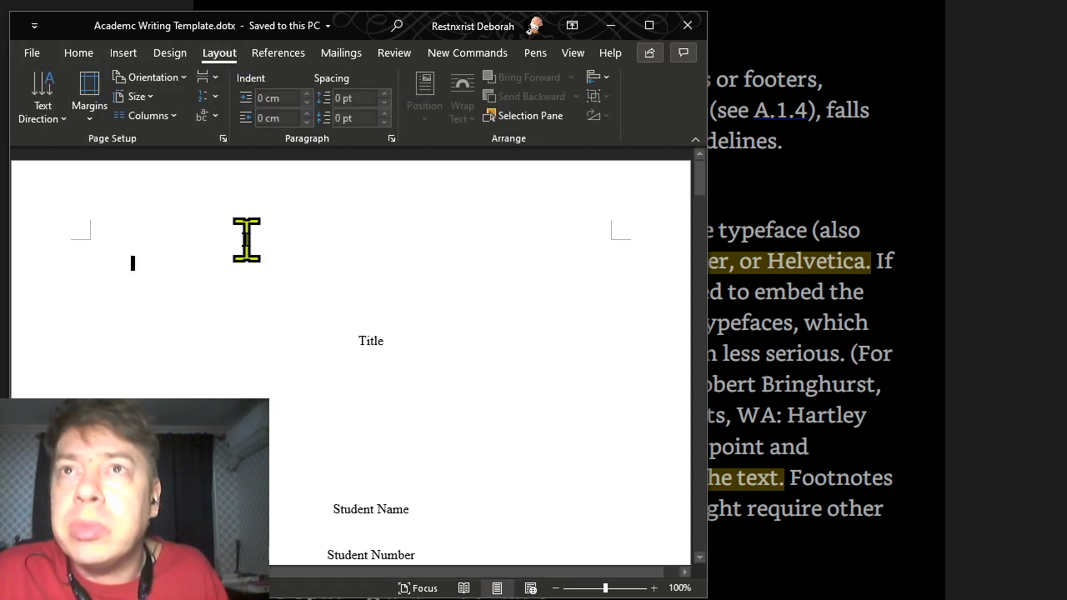
left_click(91, 125)
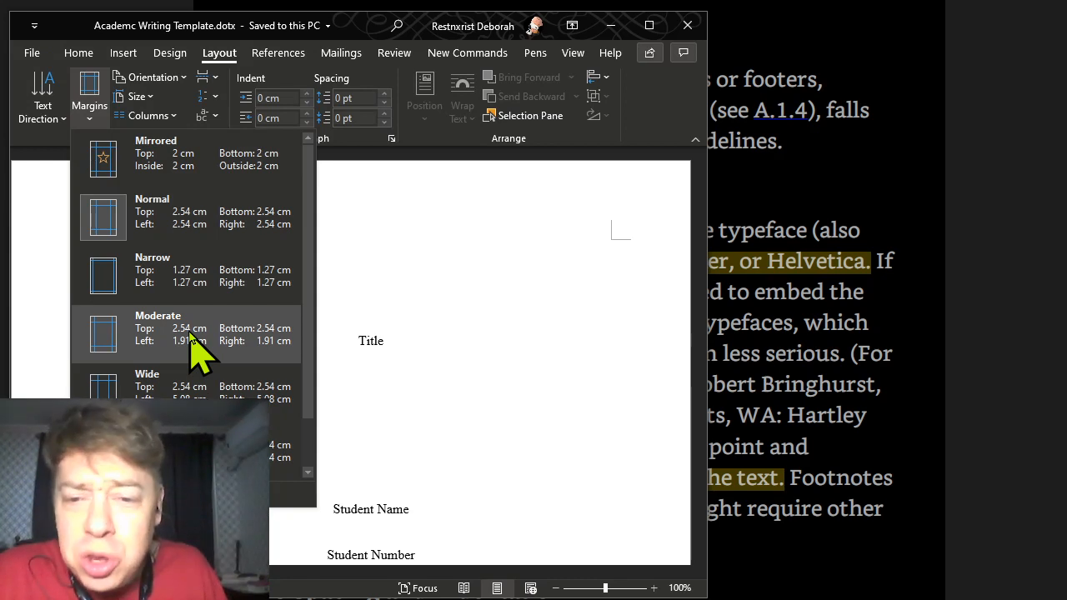
left_click(195, 224)
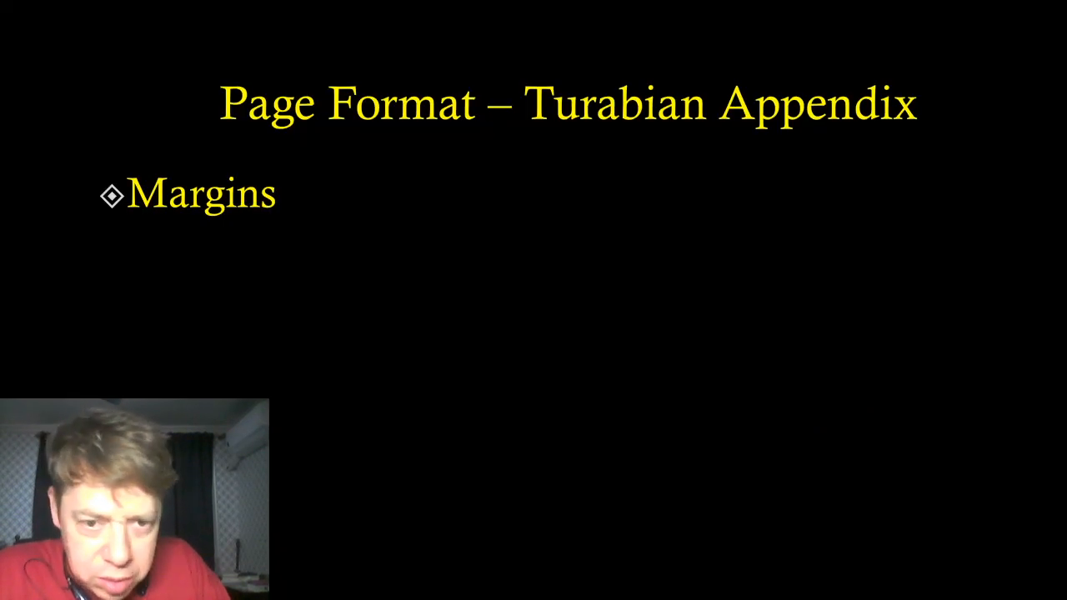
Switch back to the Word template and set all of its text to Times New Roman, size 12
key("Right")
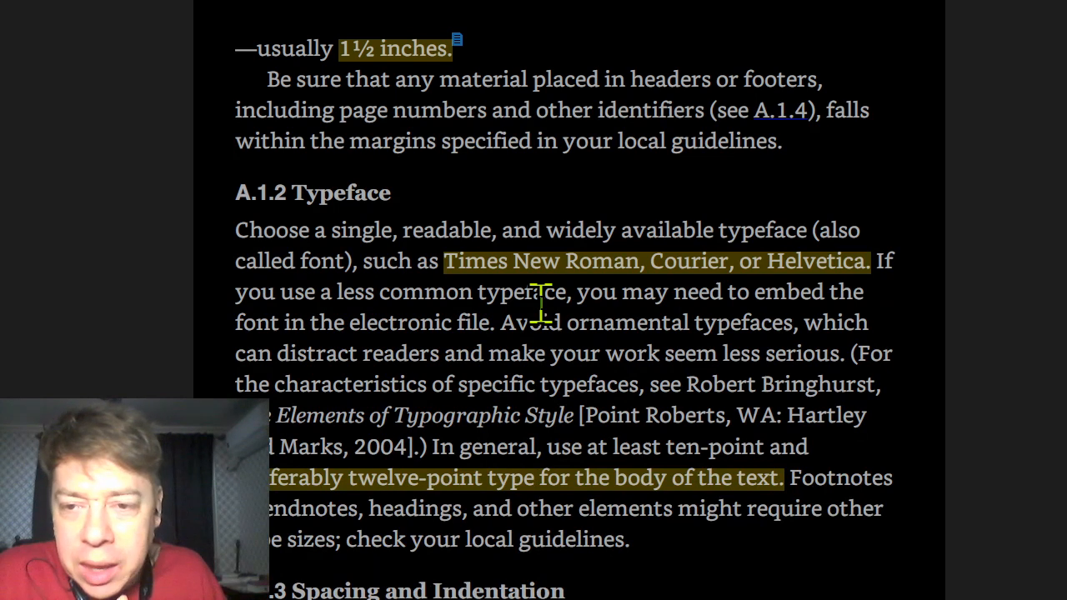
key("alt+Tab")
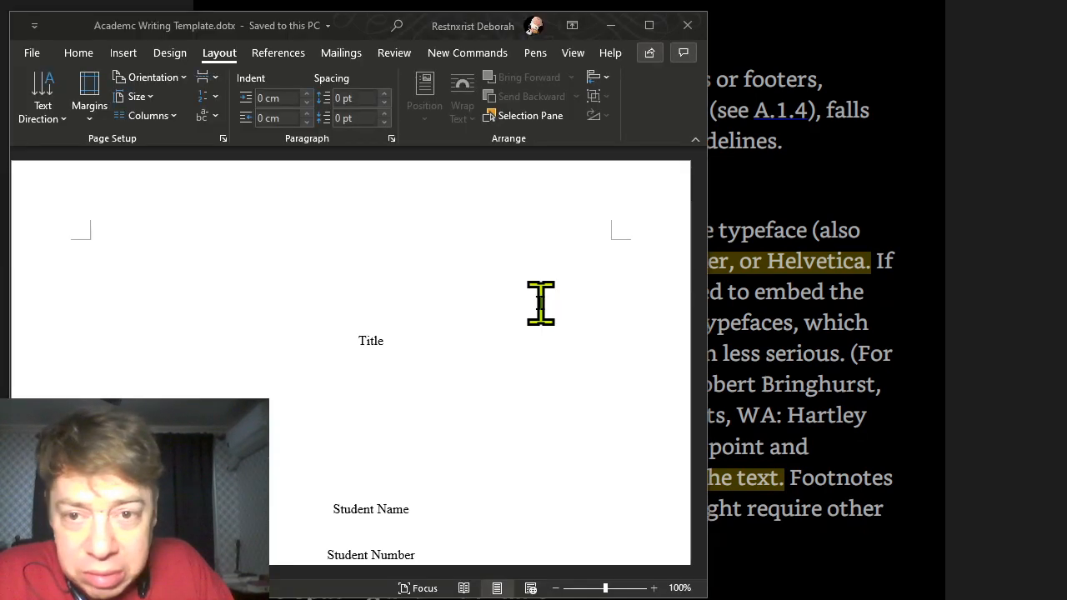
left_click(78, 53)
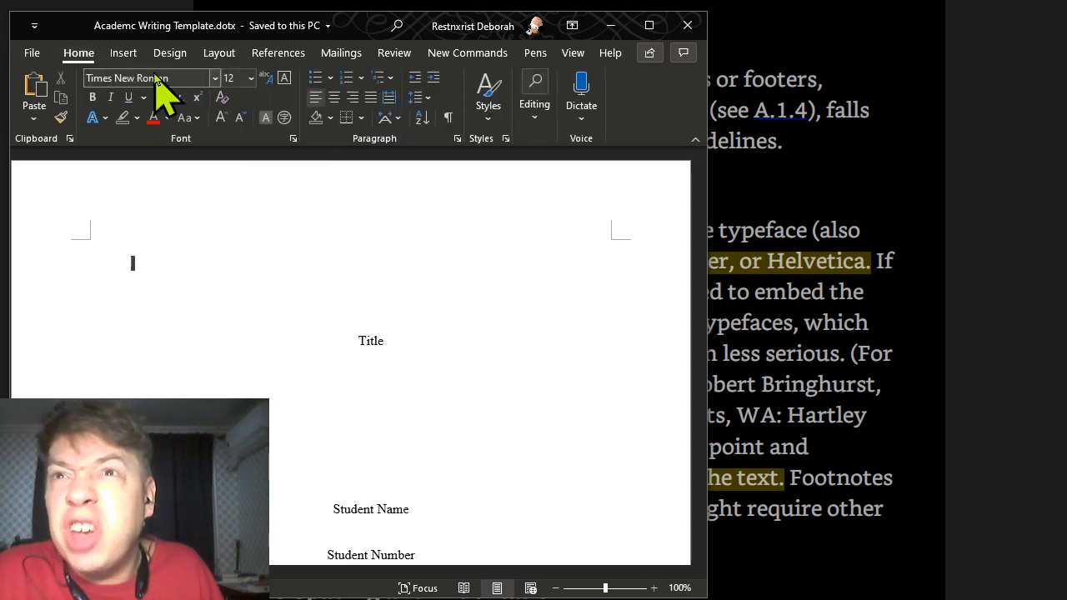
left_click(215, 78)
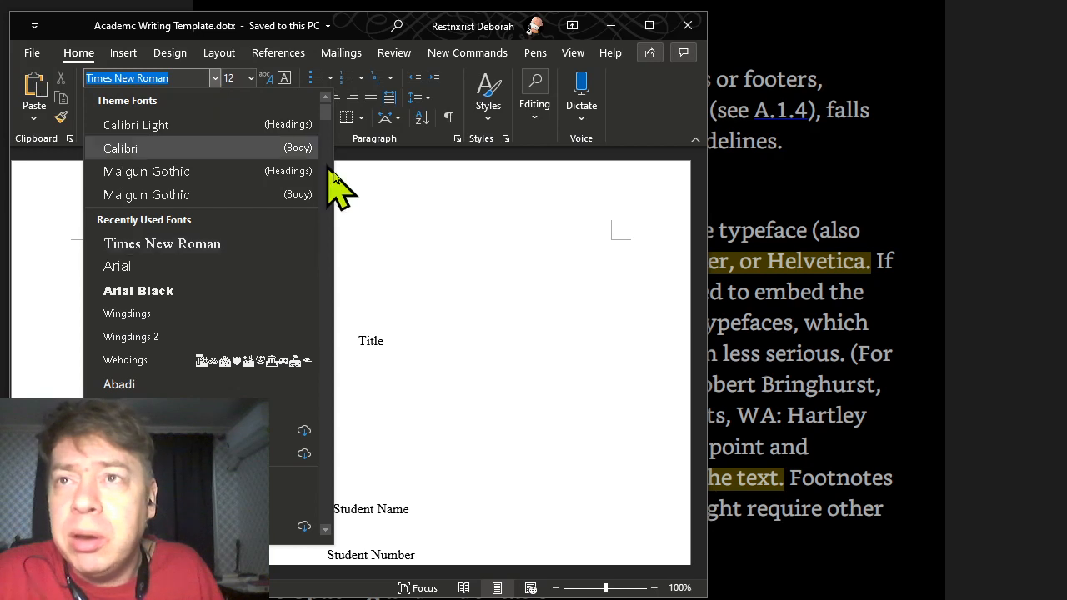
left_click(477, 292)
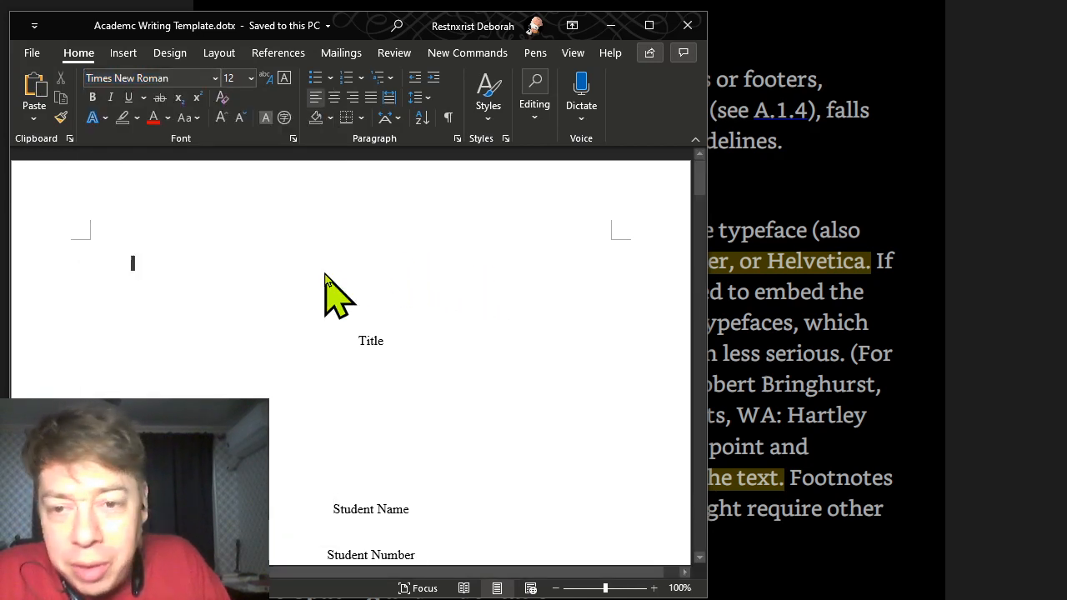
key("ctrl+a")
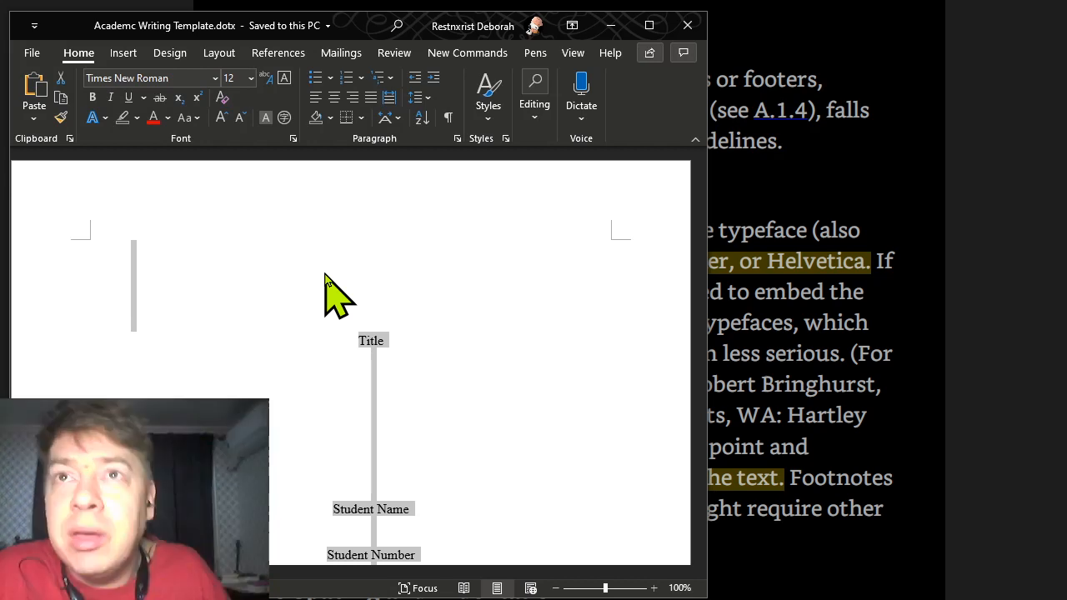
left_click(215, 78)
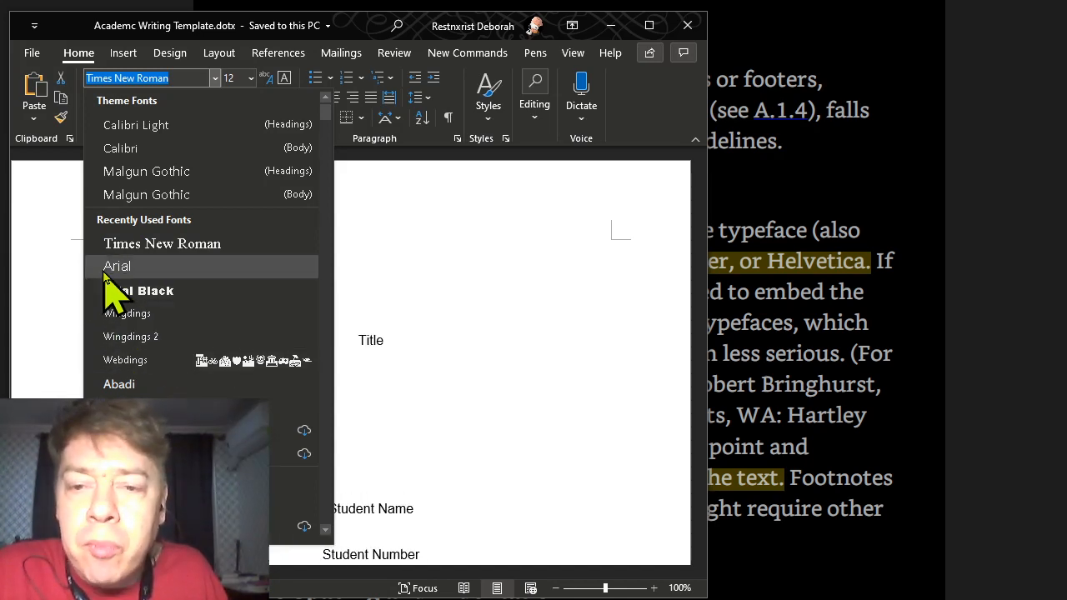
left_click(137, 246)
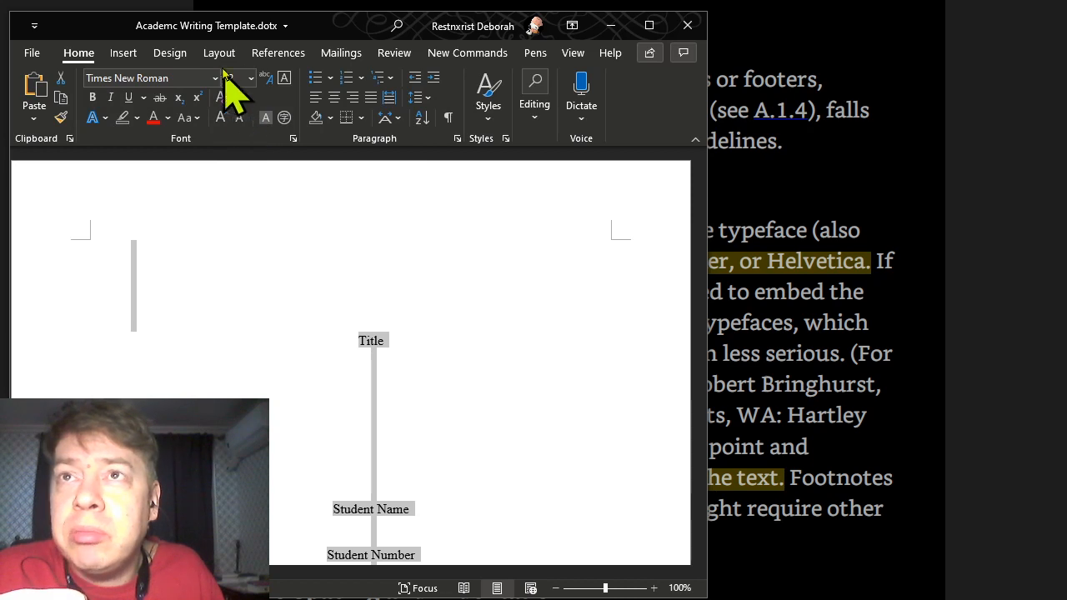
left_click(250, 79)
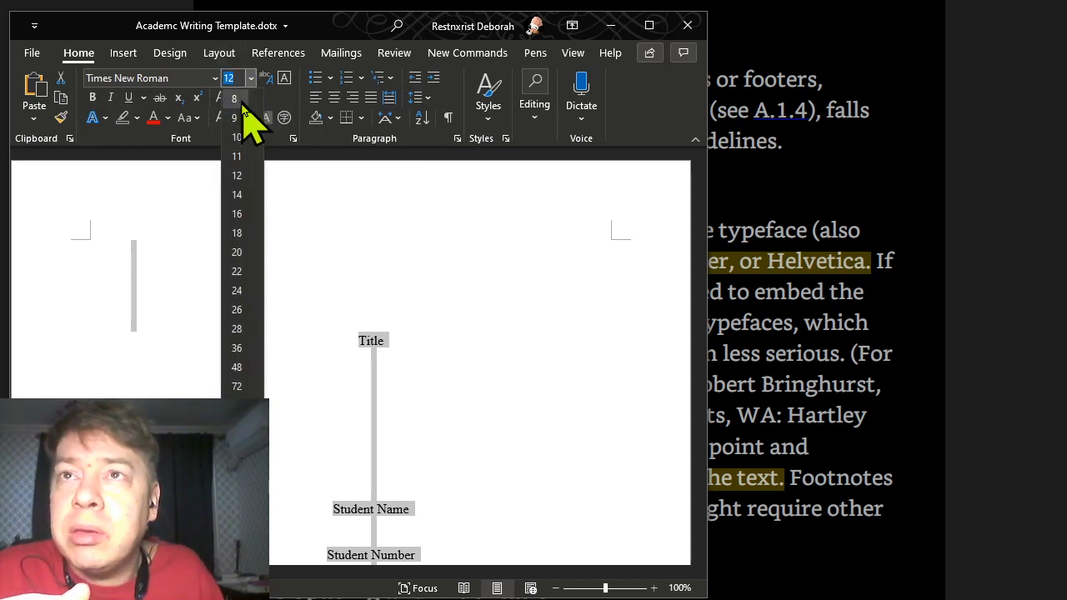
left_click(237, 175)
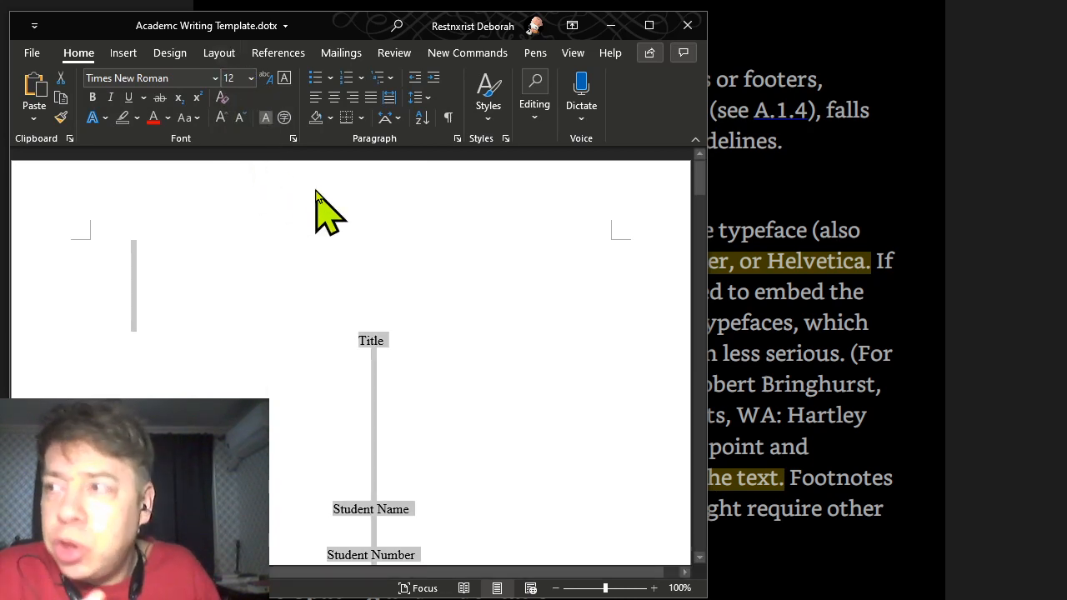
key("alt+Tab")
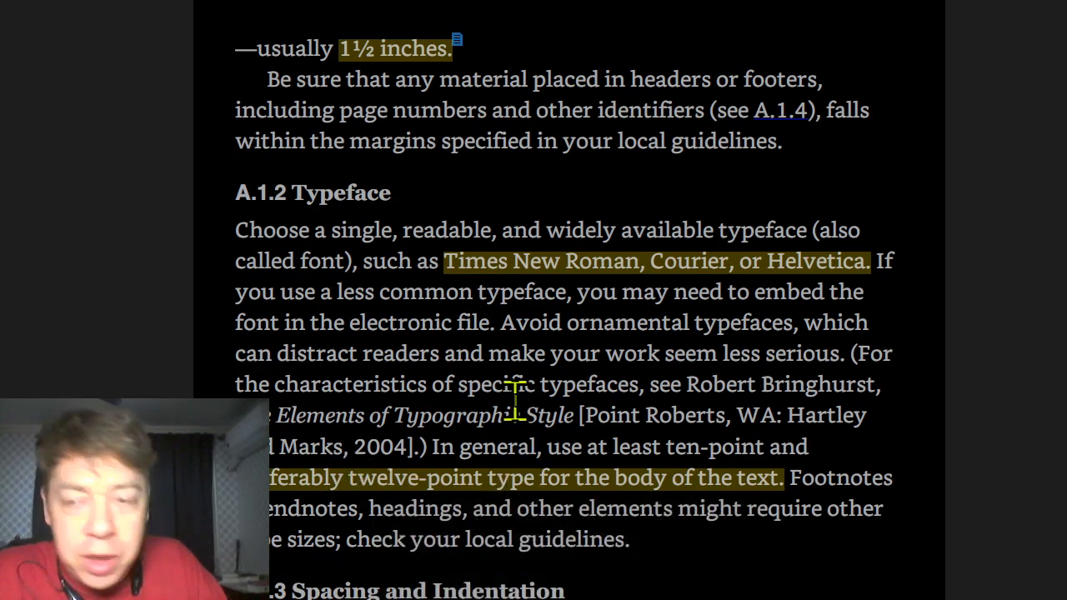
key("alt+Tab")
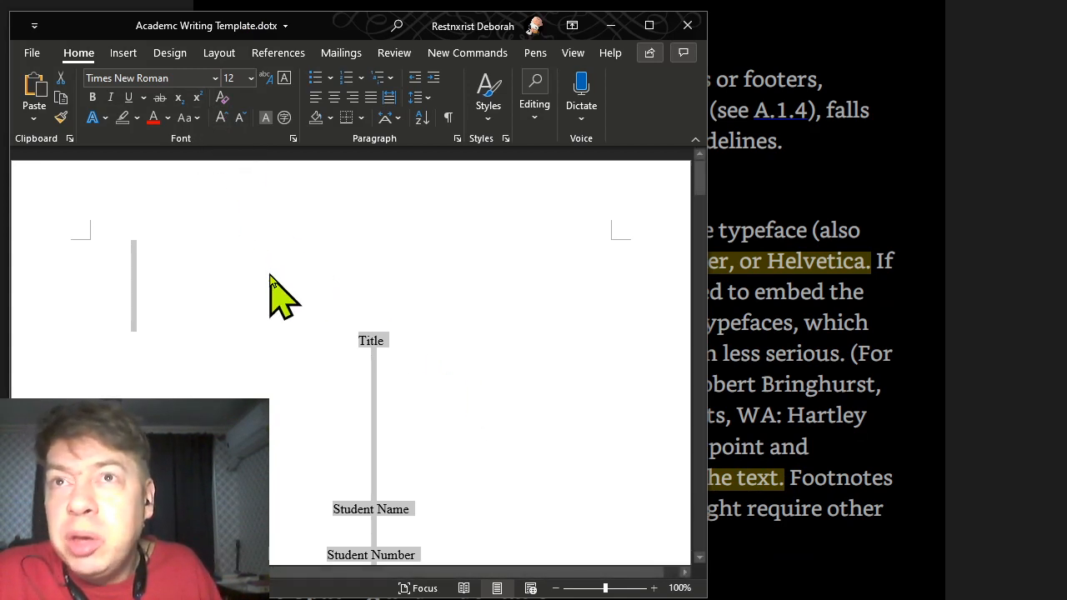
left_click(251, 79)
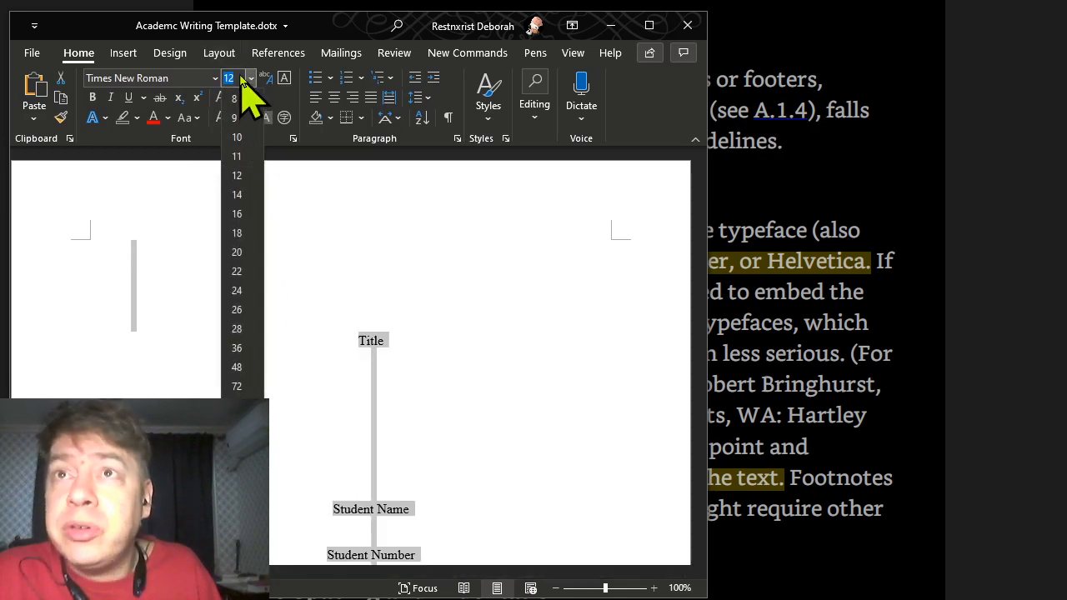
left_click(358, 394)
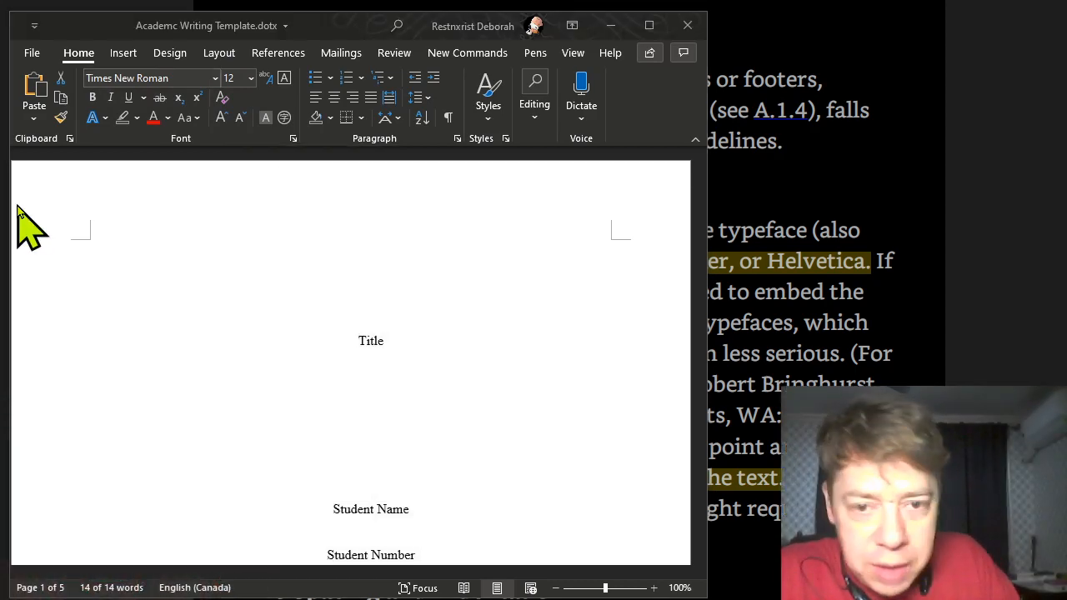
Switch to the slideshow and advance it from the font type point to the Page Breaks slide
key("alt+Tab")
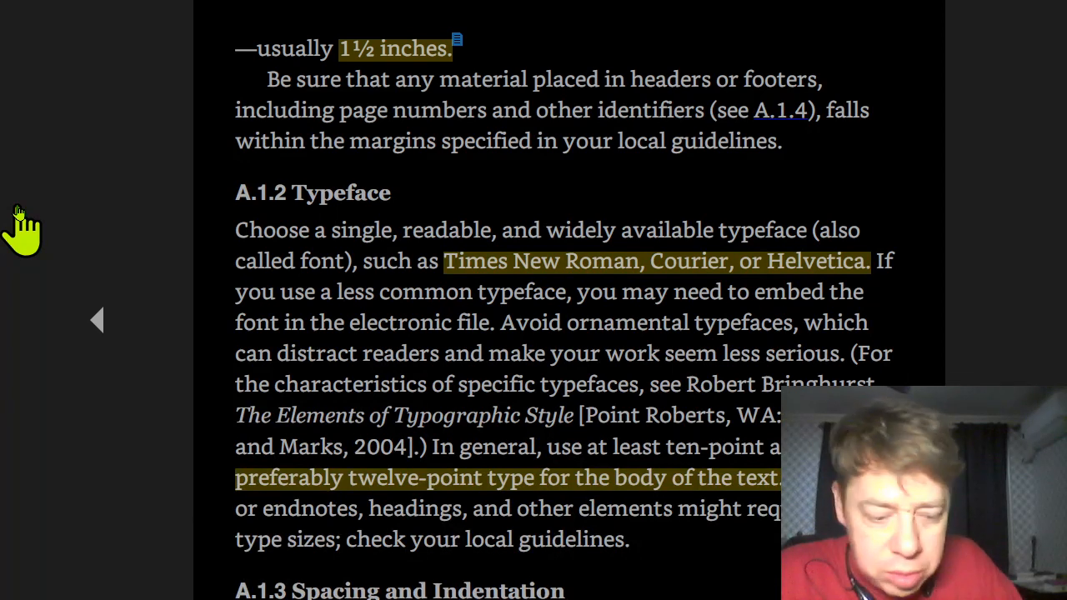
key("alt+Tab")
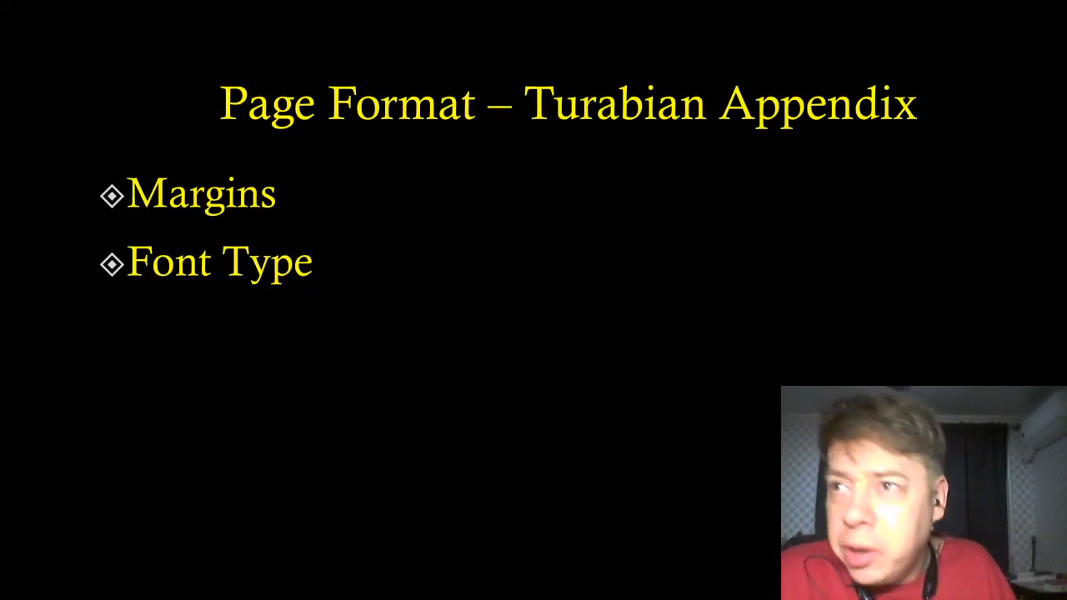
left_click(431, 375)
left_click(430, 375)
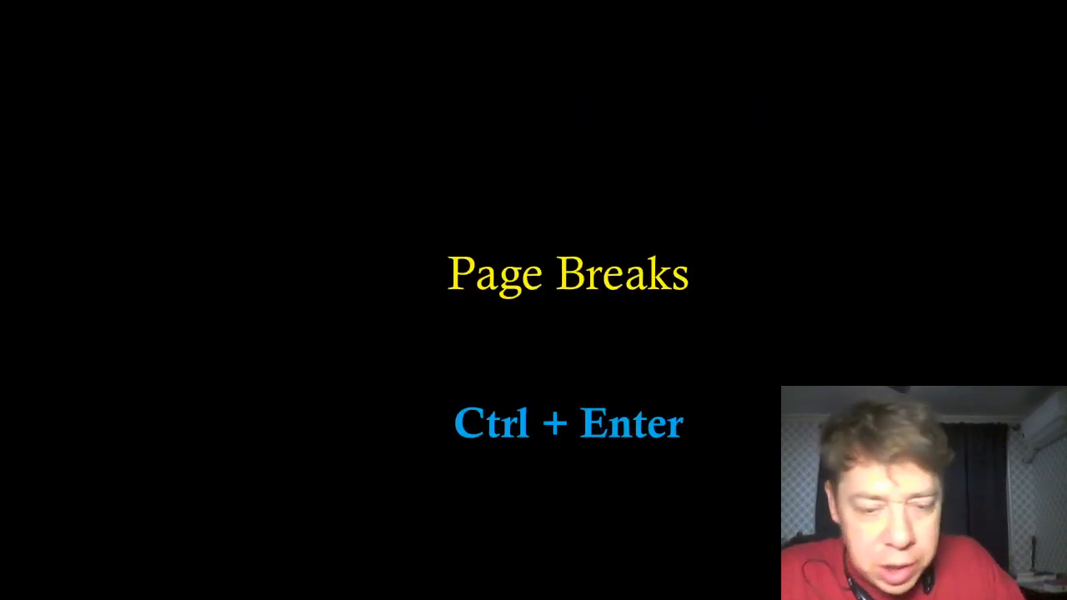
key("alt+Tab")
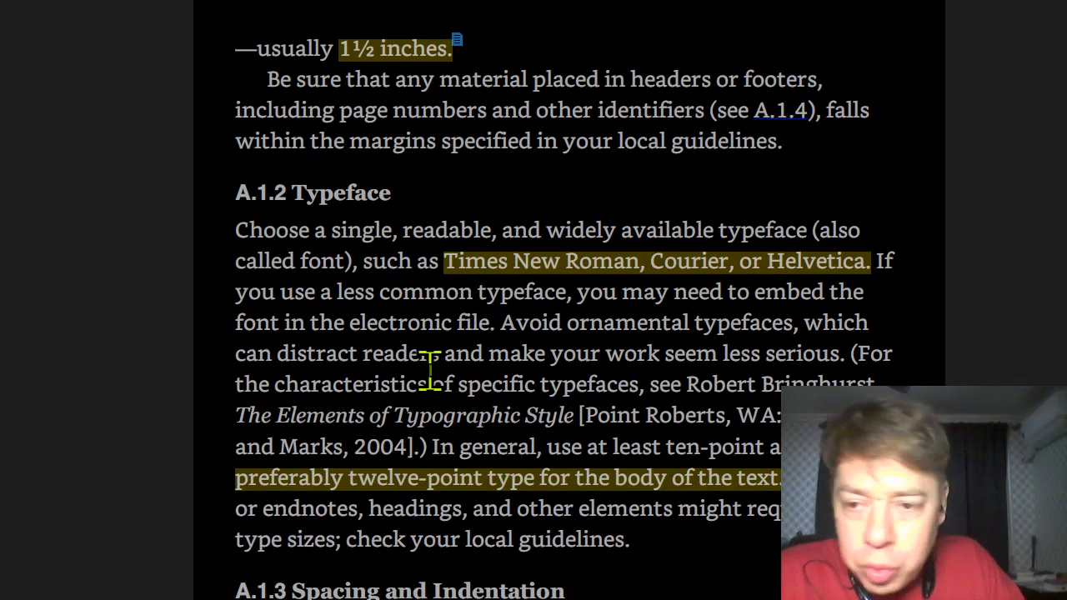
key("alt+Tab")
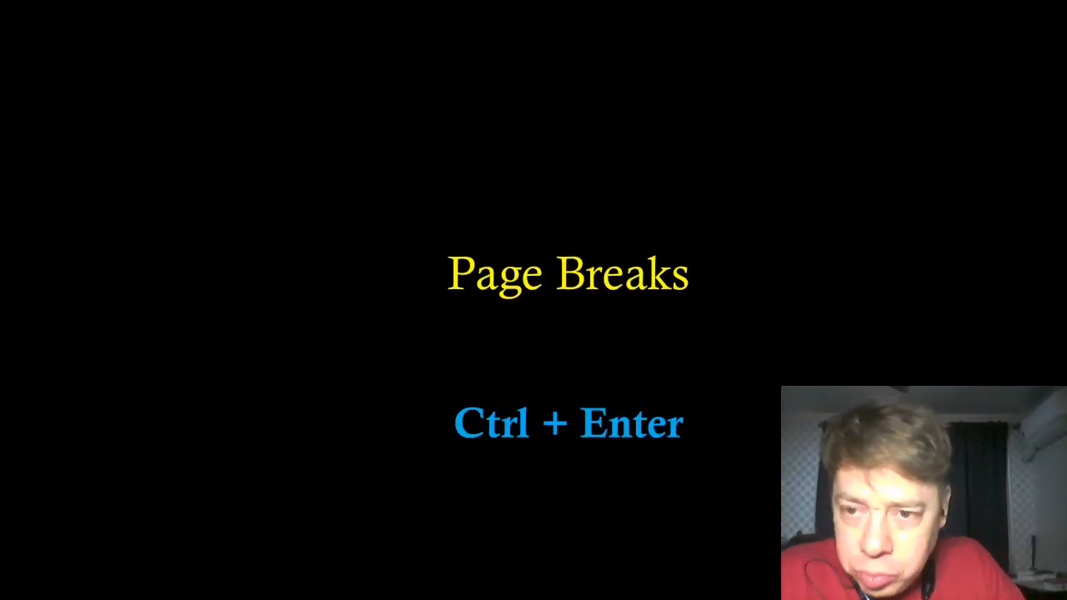
Switch to the Word template and show the formatting marks around the page break below the Date line
key("alt+Tab")
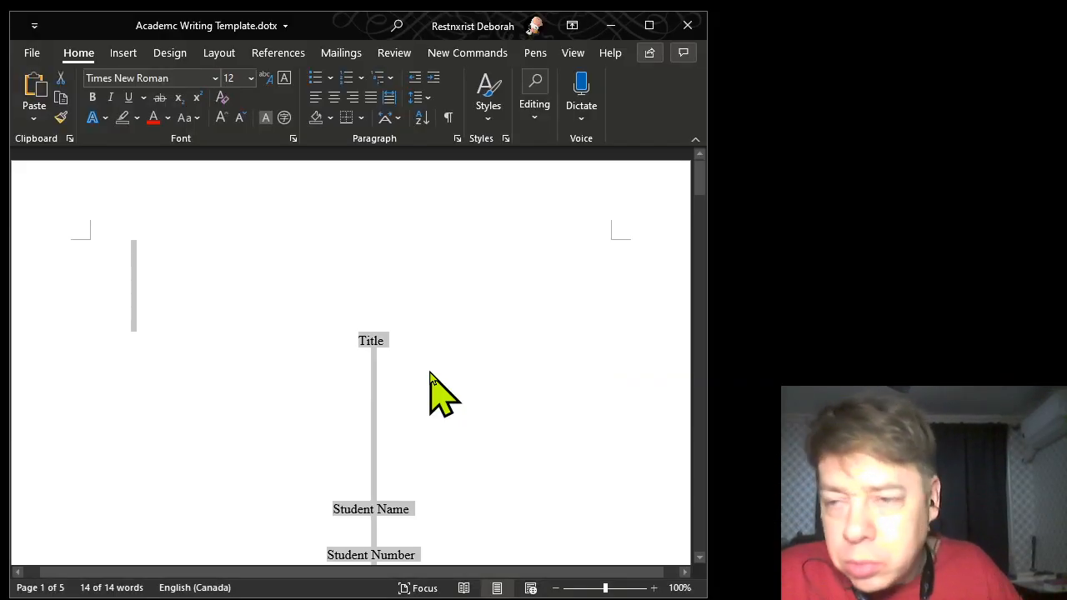
scroll(287, 343, "down", 15)
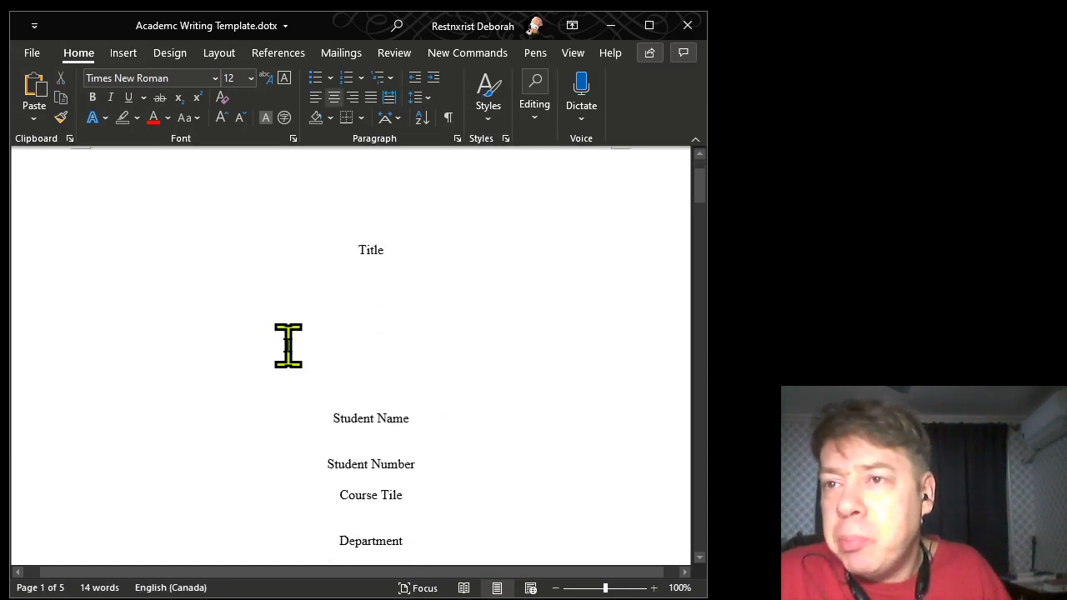
scroll(287, 344, "down", 2)
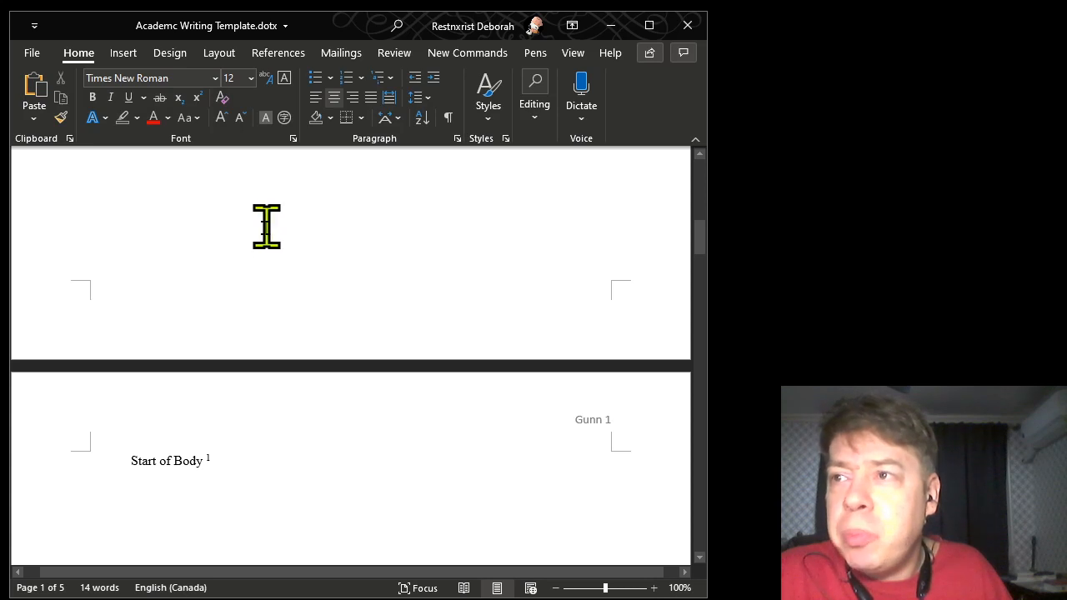
scroll(274, 291, "up", 5)
scroll(273, 287, "up", 3)
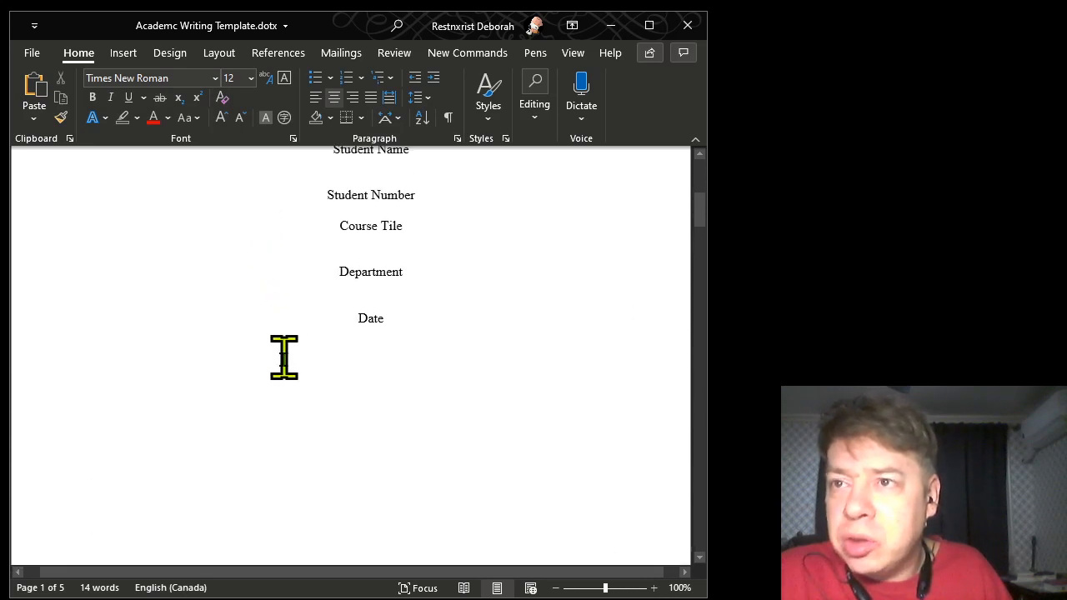
left_click(286, 368)
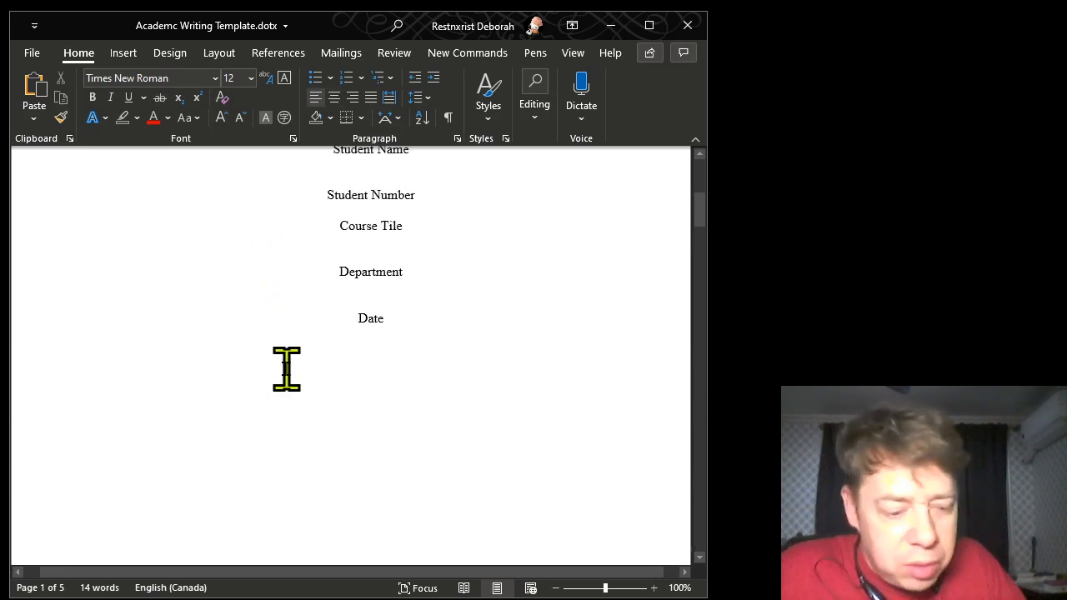
key("ctrl+shift+8")
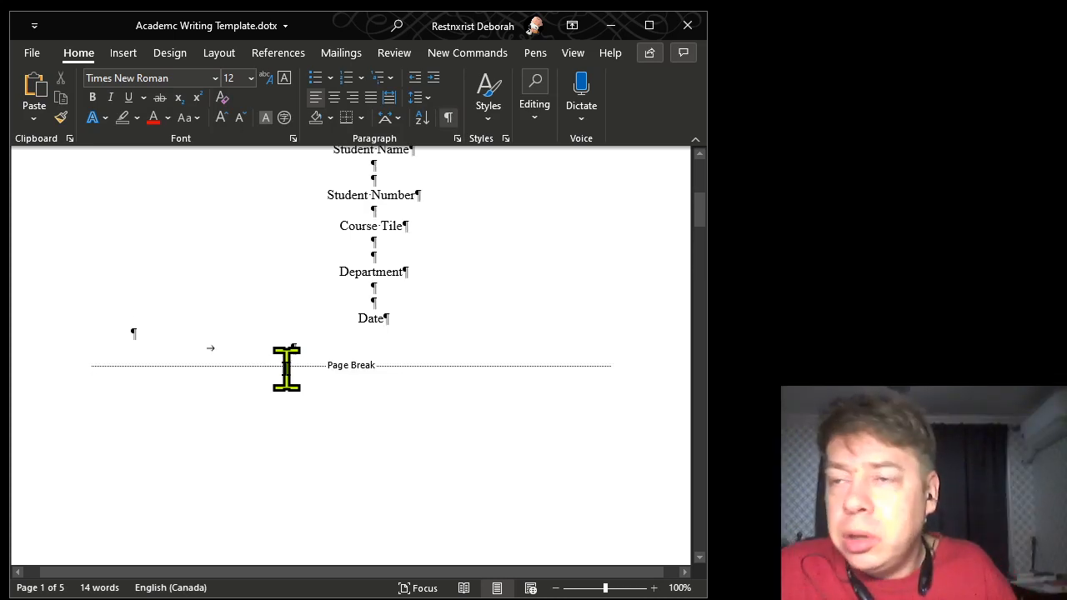
Remove the page break at the end of the title page and insert a new one before "Start of Body"
left_click(134, 345)
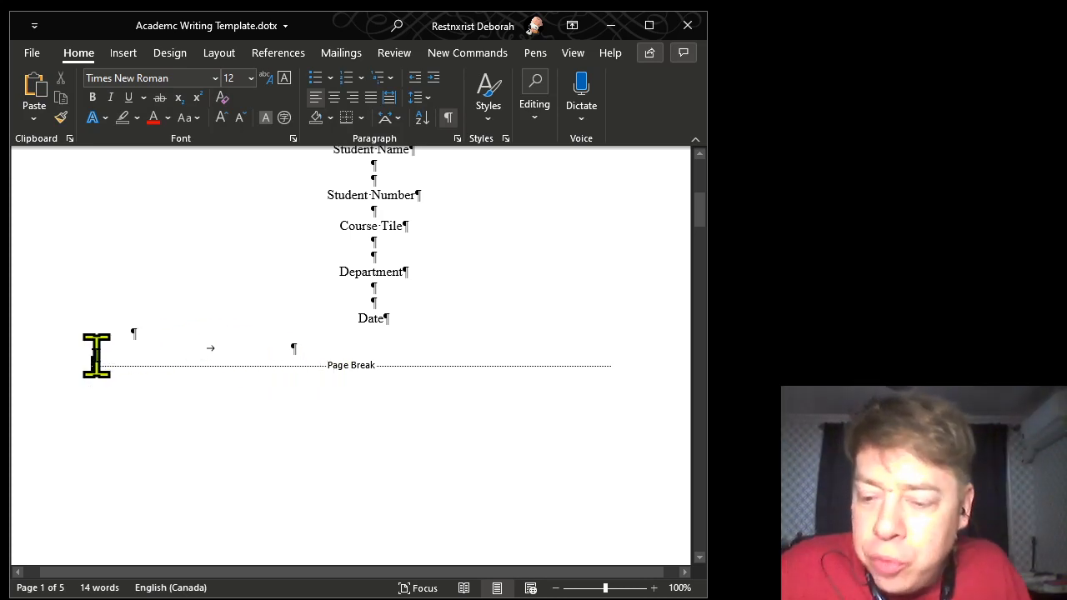
type("Start of Body")
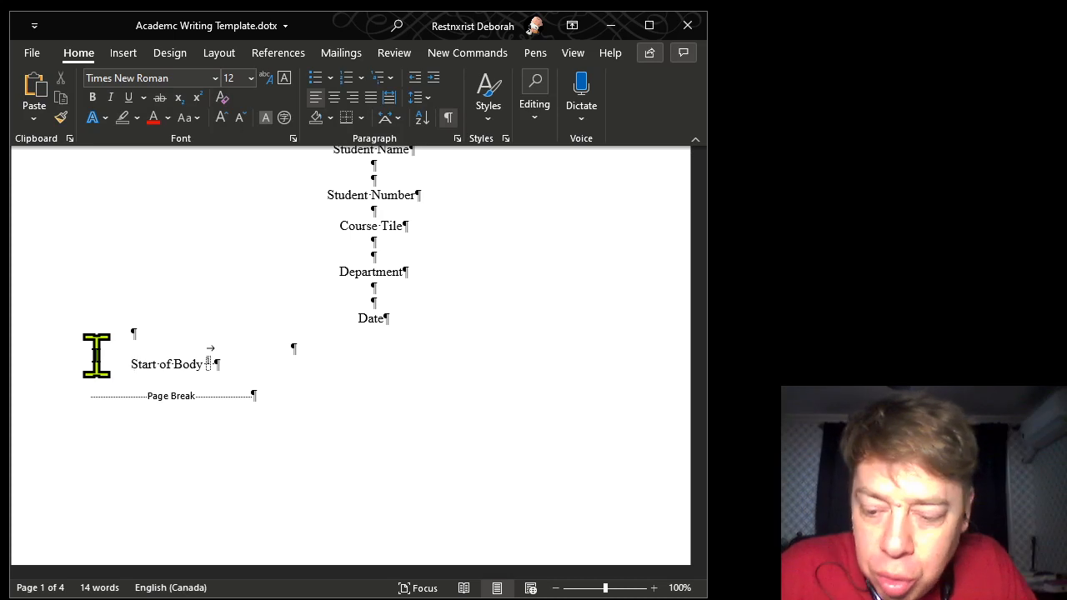
key("ctrl+Return")
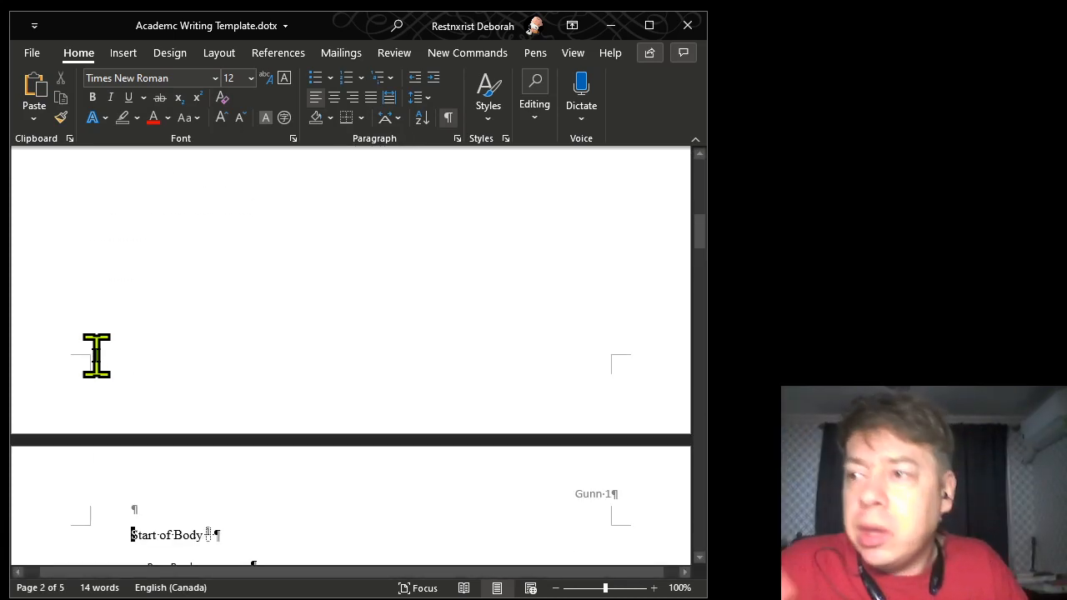
scroll(96, 356, "down", 2)
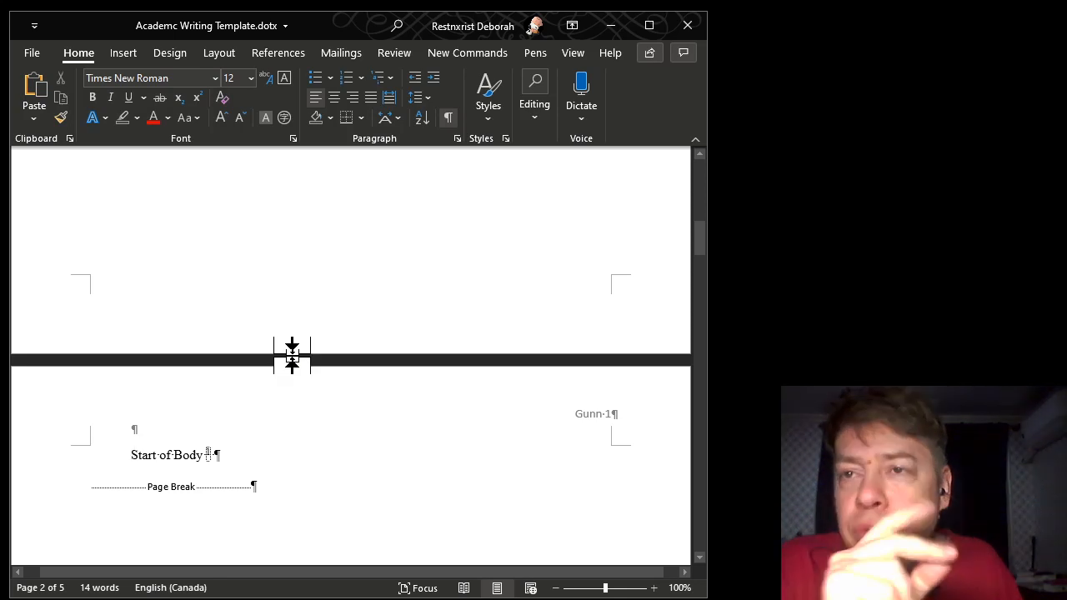
Review the template's page breaks from the title page through the "Start of Body" page to the Bibliography and back
scroll(293, 273, "up", 7)
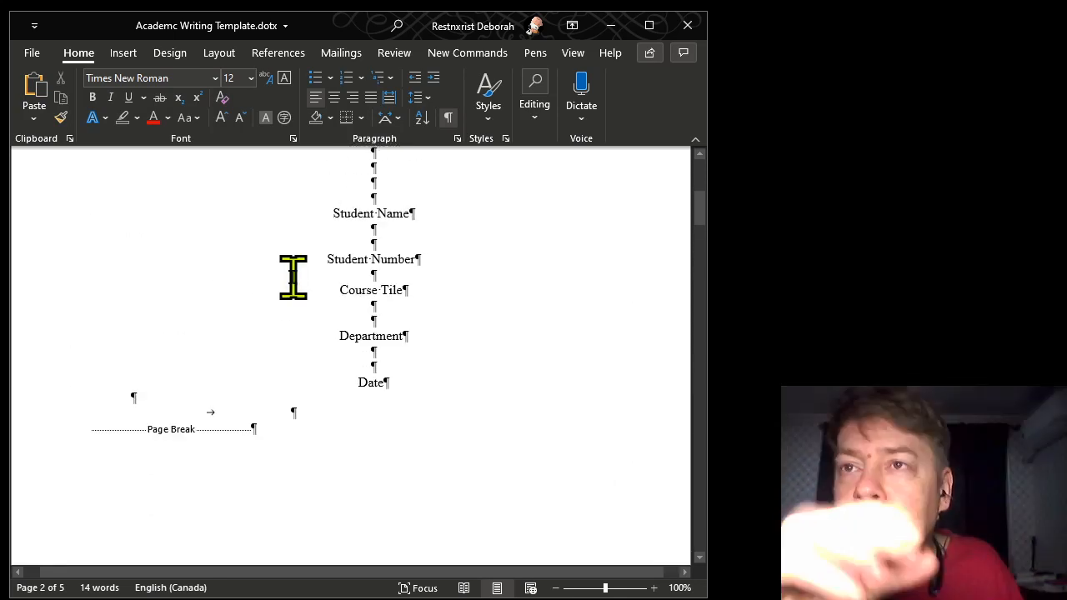
scroll(293, 277, "down", 10)
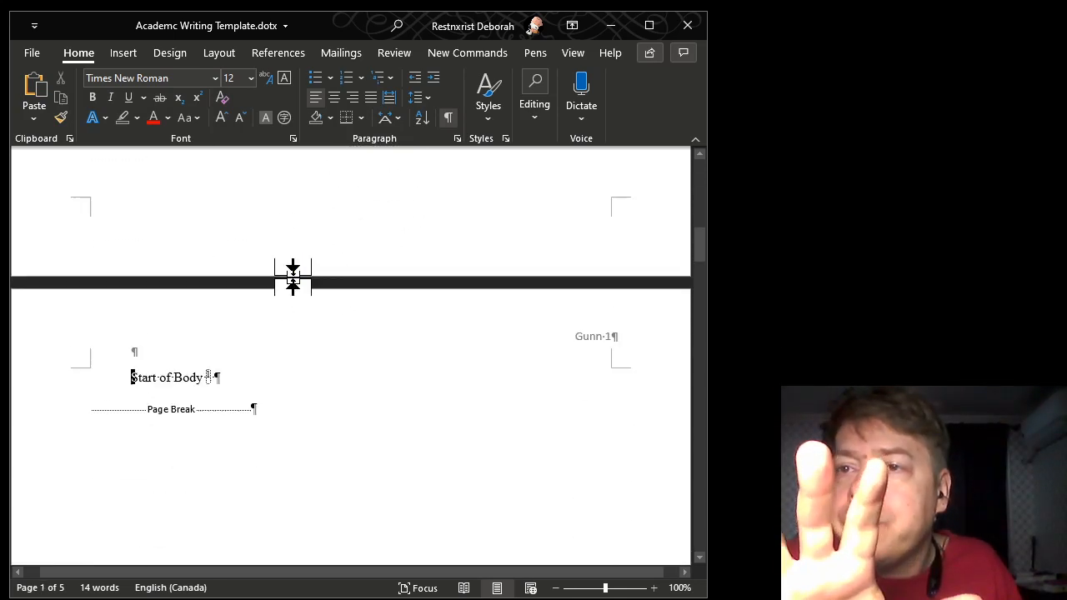
scroll(293, 276, "down", 4)
scroll(293, 278, "up", 1)
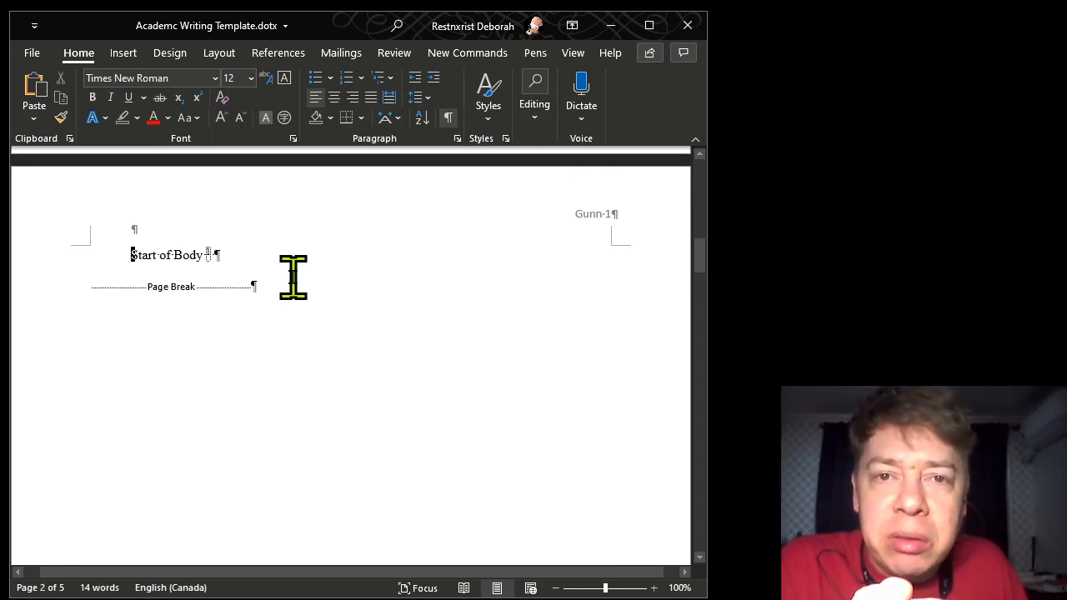
scroll(293, 277, "down", 4)
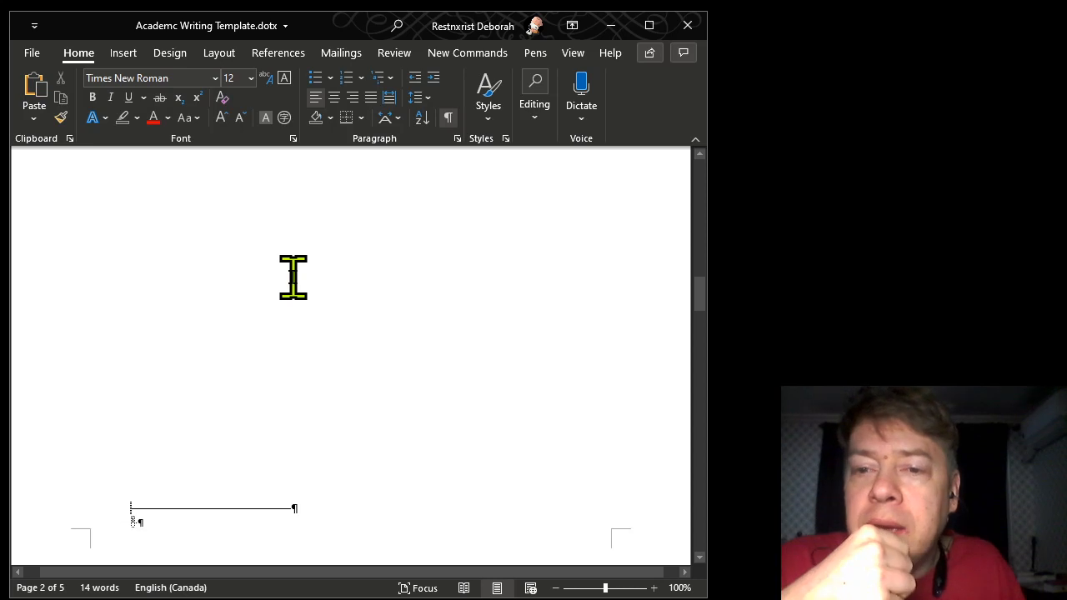
scroll(293, 277, "down", 8)
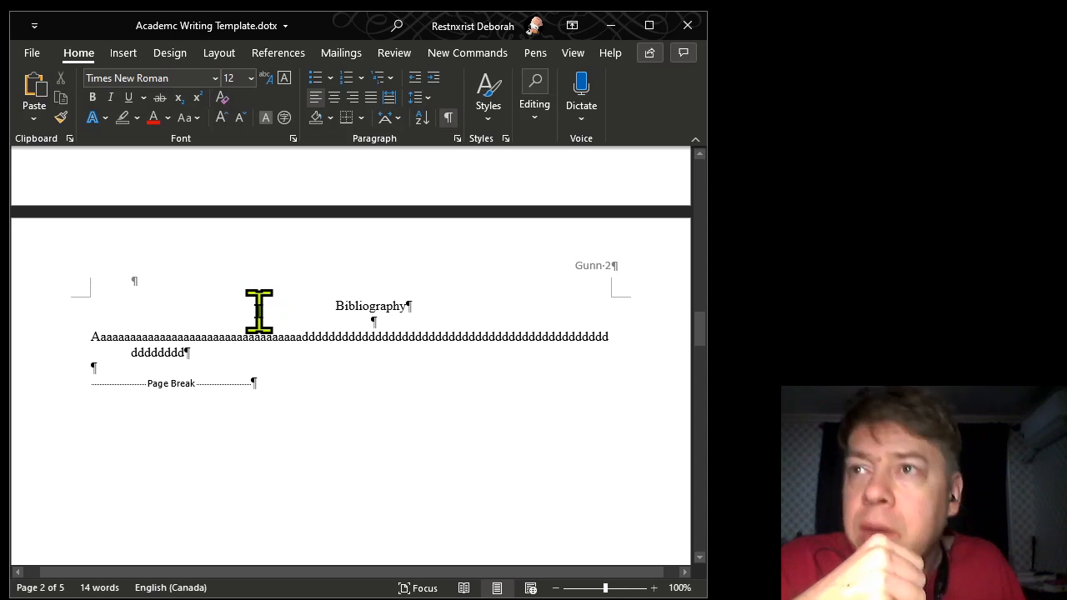
scroll(258, 310, "up", 15)
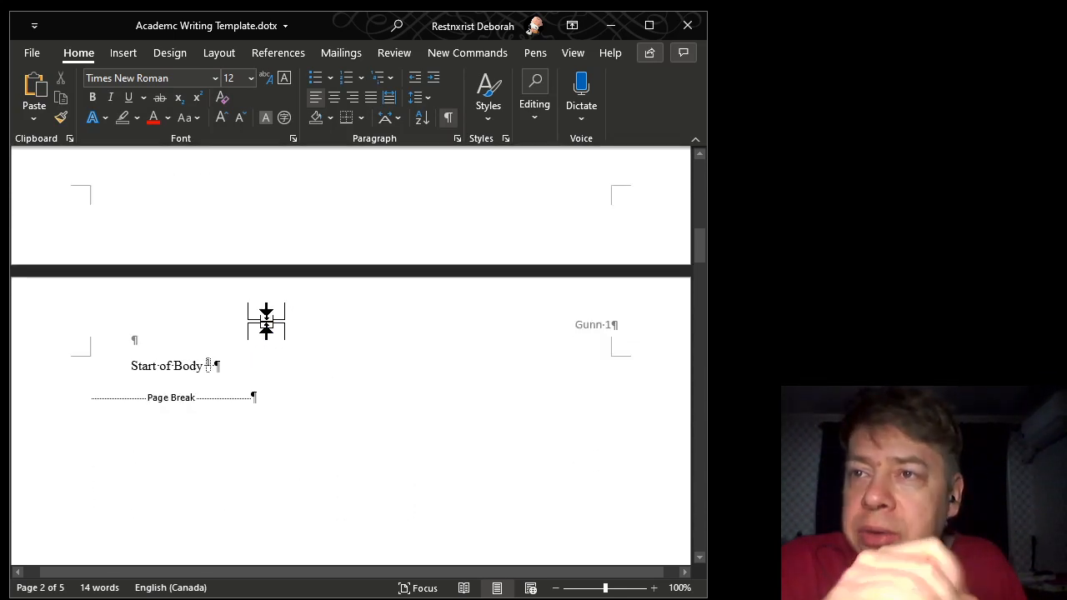
double_click(266, 321)
scroll(266, 320, "up", 9)
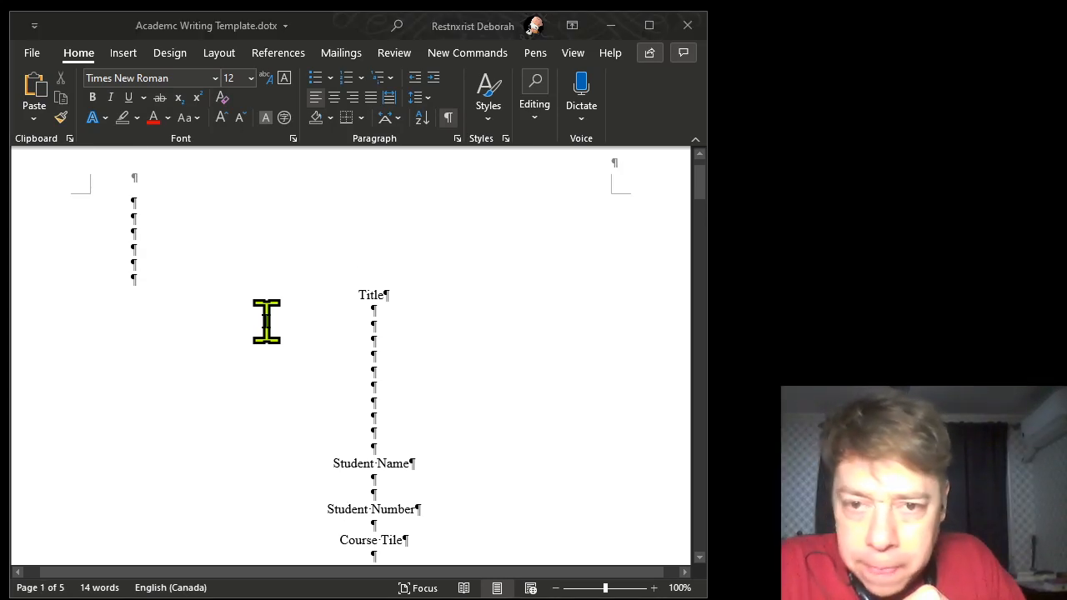
Switch to the Turabian appendix and read the line spacing rules in section A.1.3, Spacing and Indentation
key("alt+Tab")
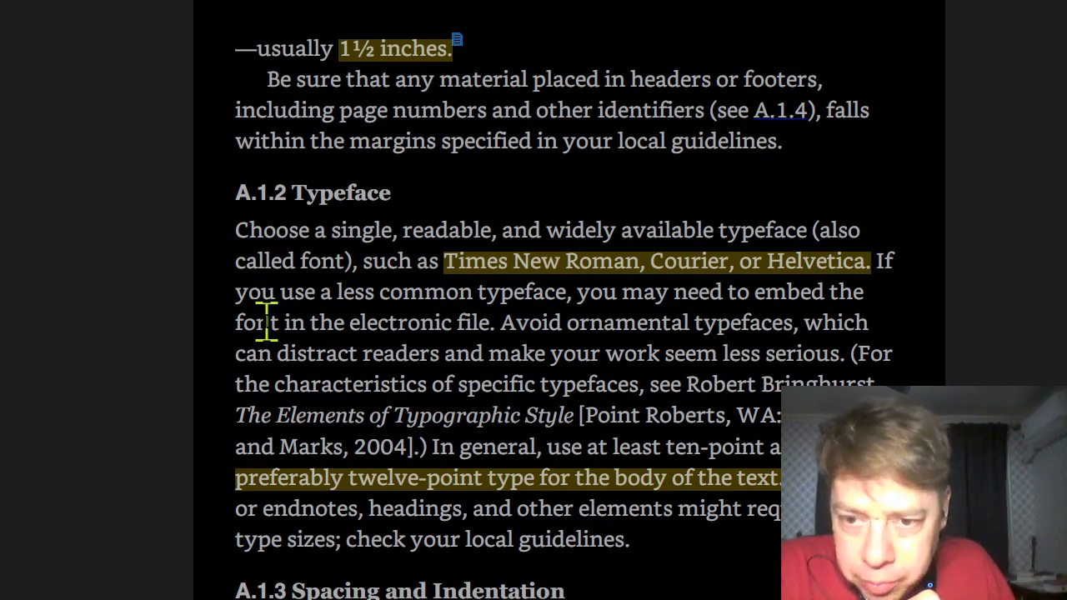
scroll(266, 321, "down", 5)
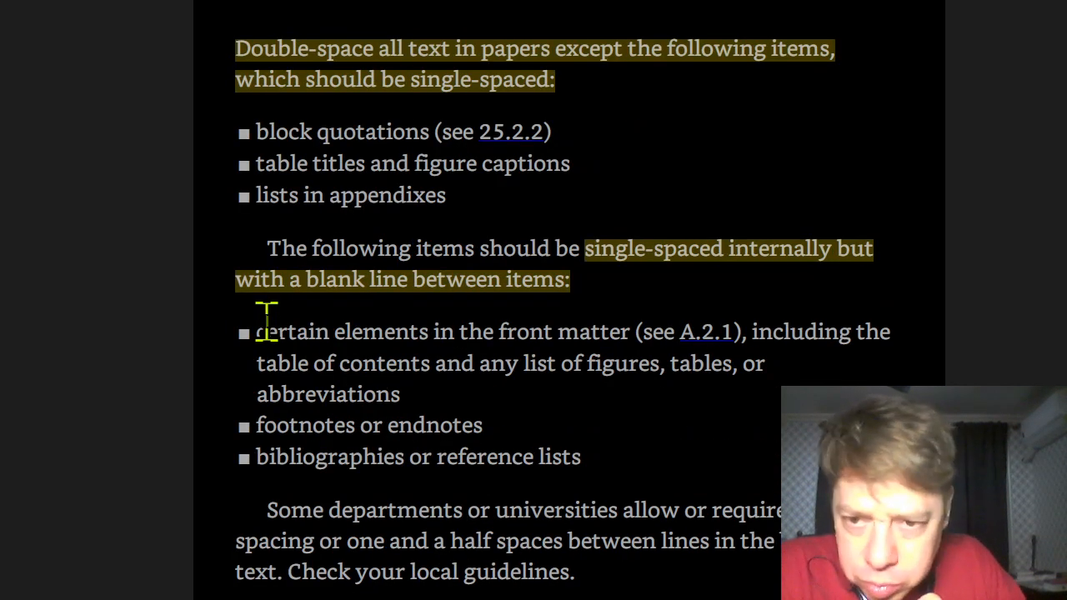
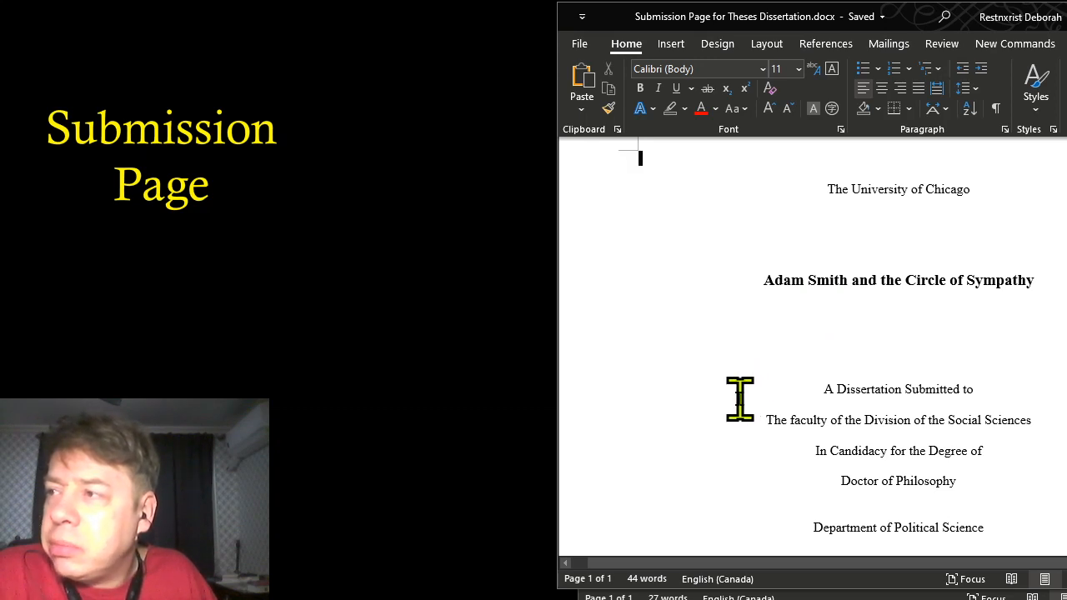
Look through the sample dissertation submission page from the university name to the place and date lines
scroll(737, 398, "down", 1)
scroll(736, 399, "down", 1)
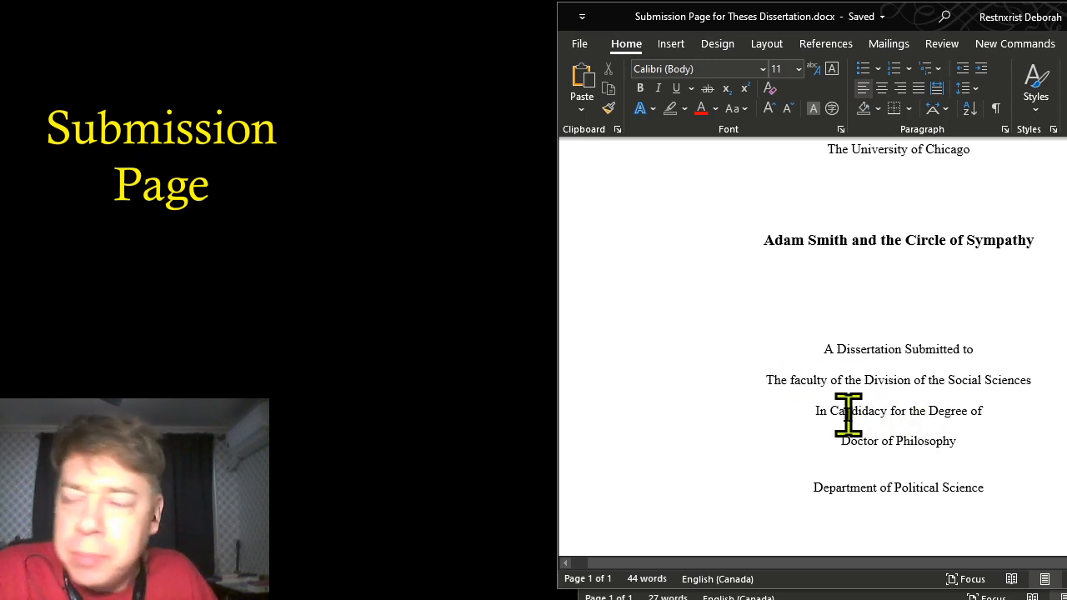
scroll(805, 448, "down", 3)
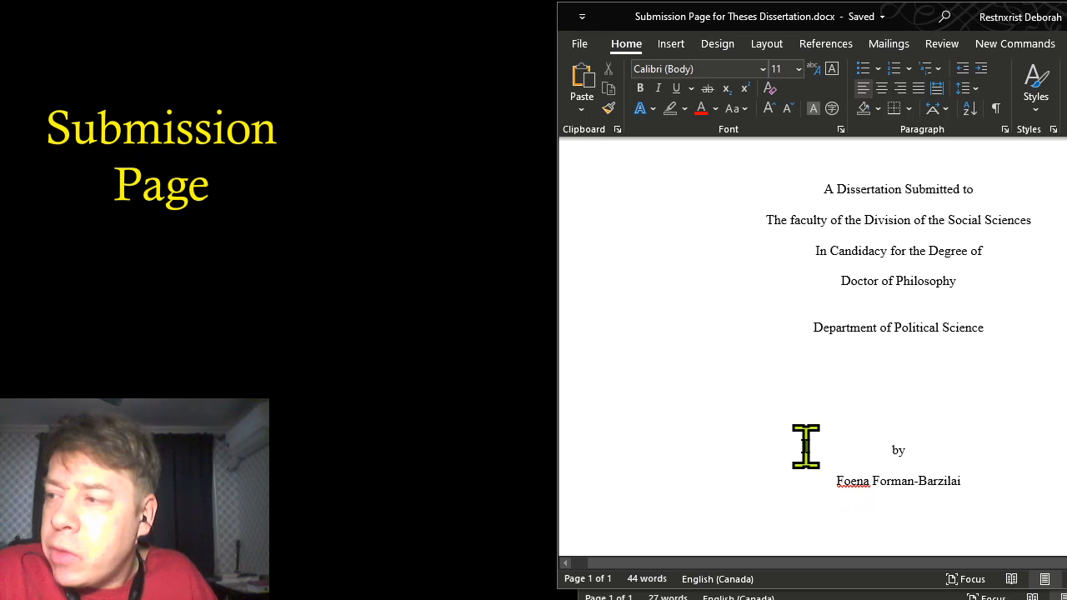
scroll(805, 448, "down", 4)
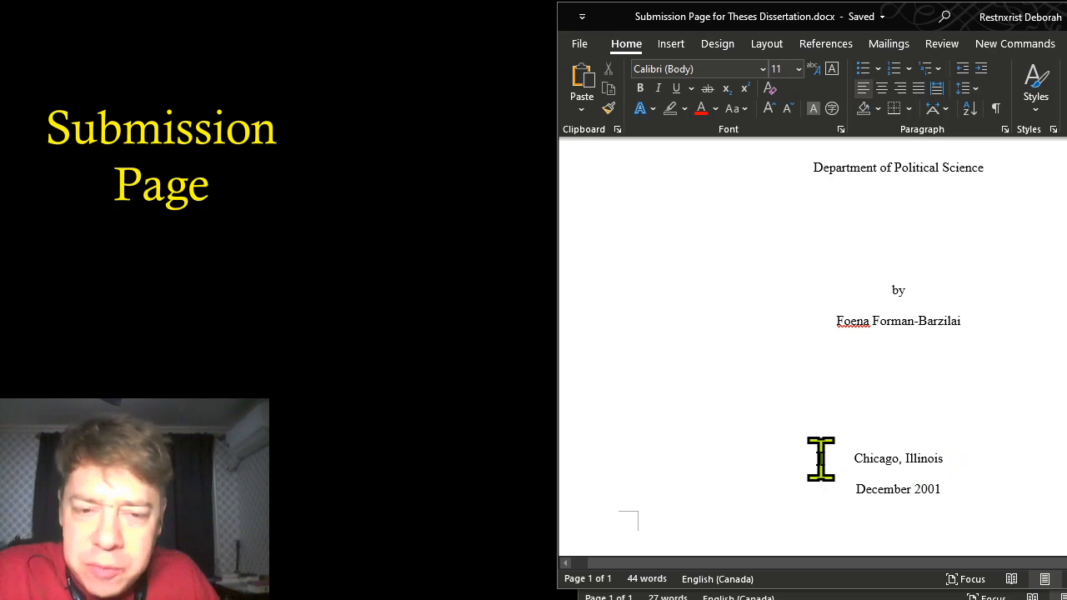
scroll(821, 458, "down", 1)
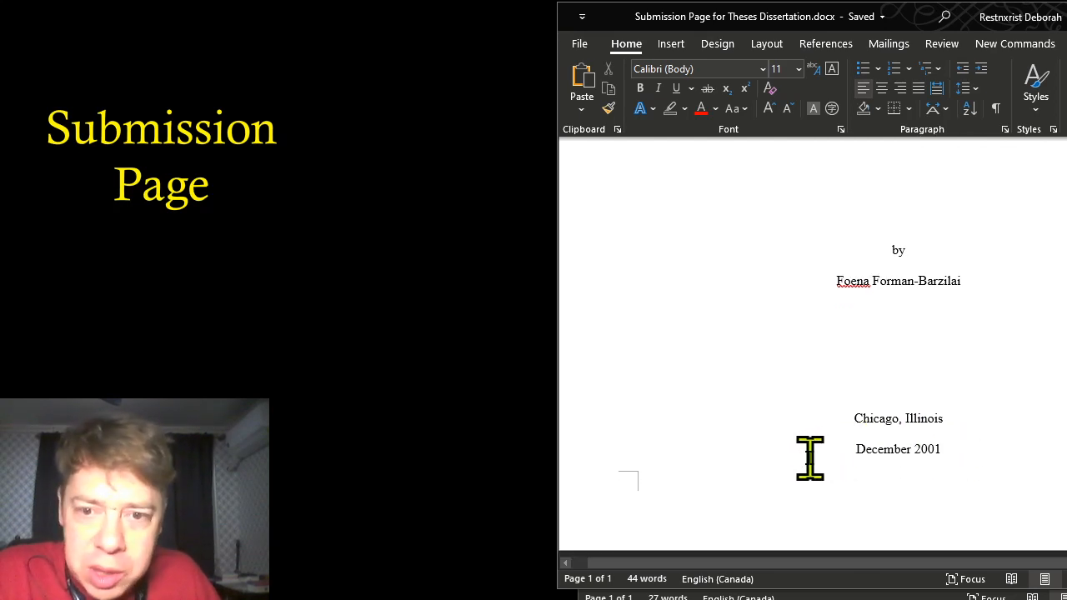
scroll(809, 459, "down", 1)
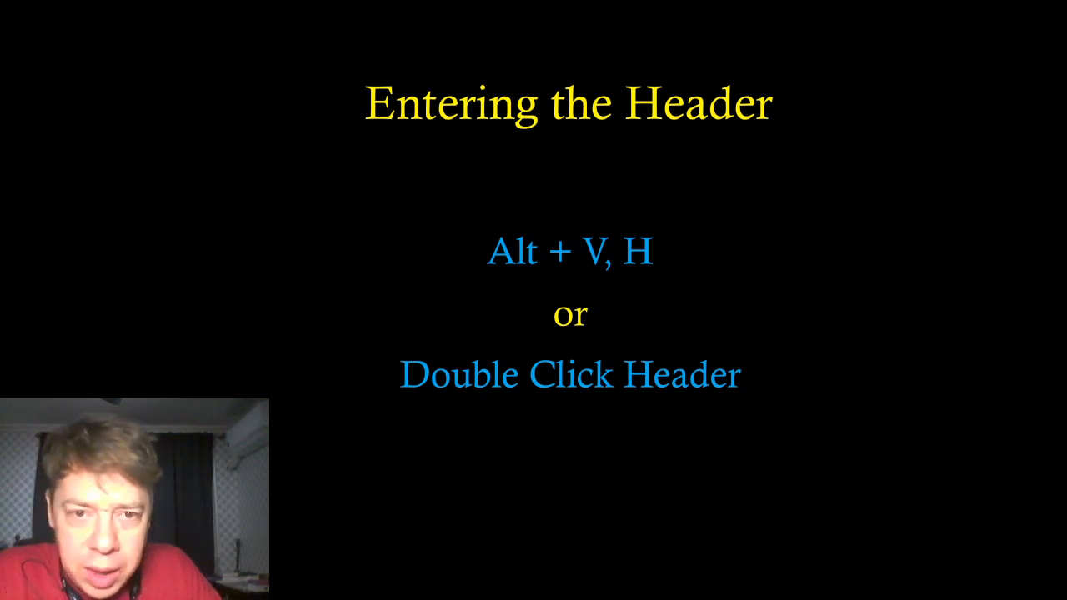
Switch to the Word template, widen its window and open the title page's header for editing
key("alt+Tab")
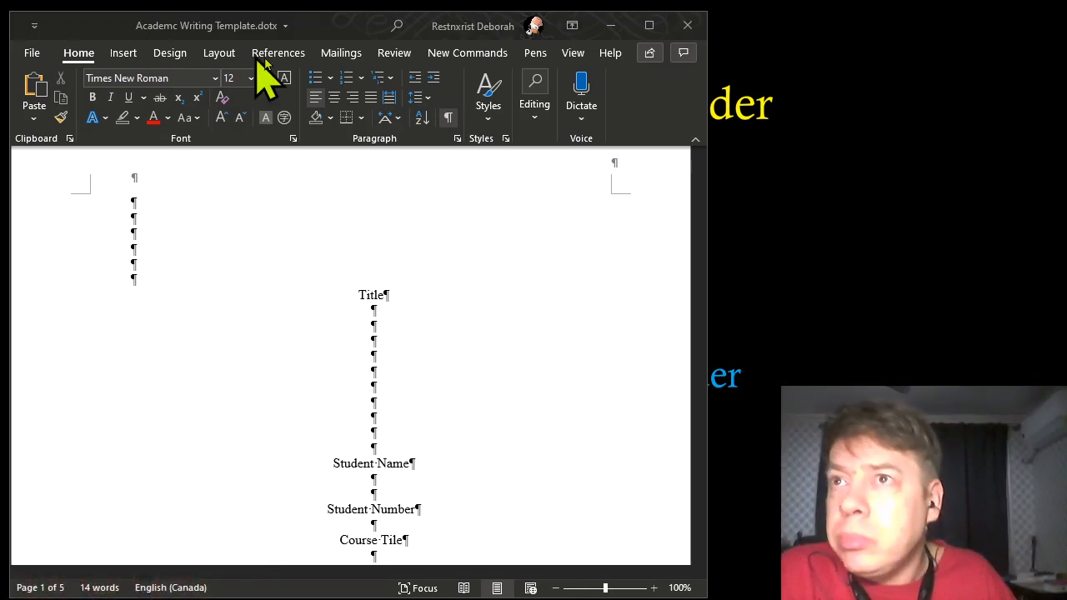
double_click(373, 189)
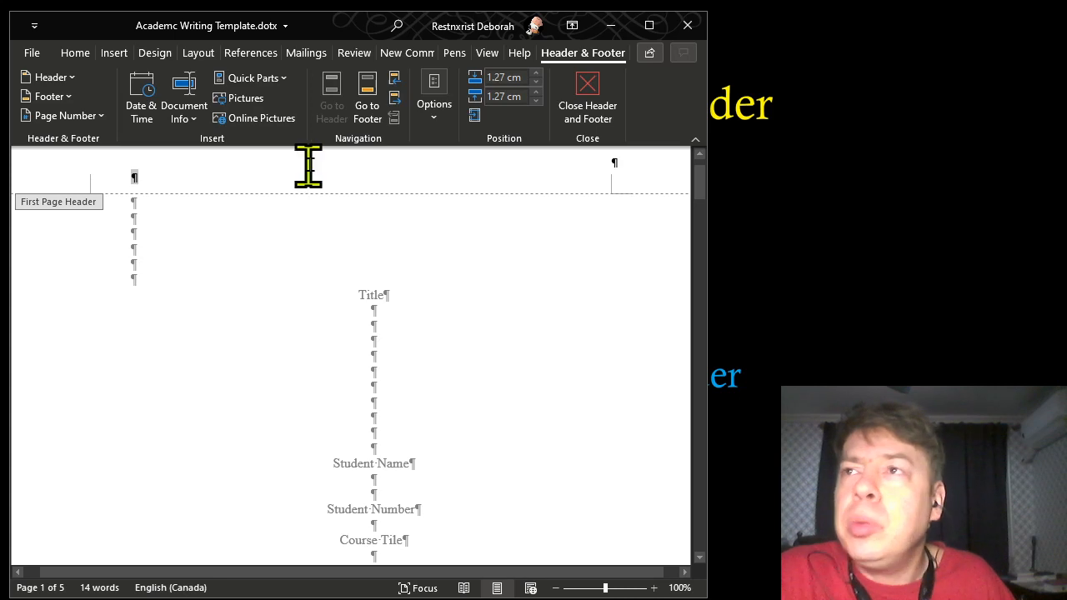
scroll(311, 165, "up", 1)
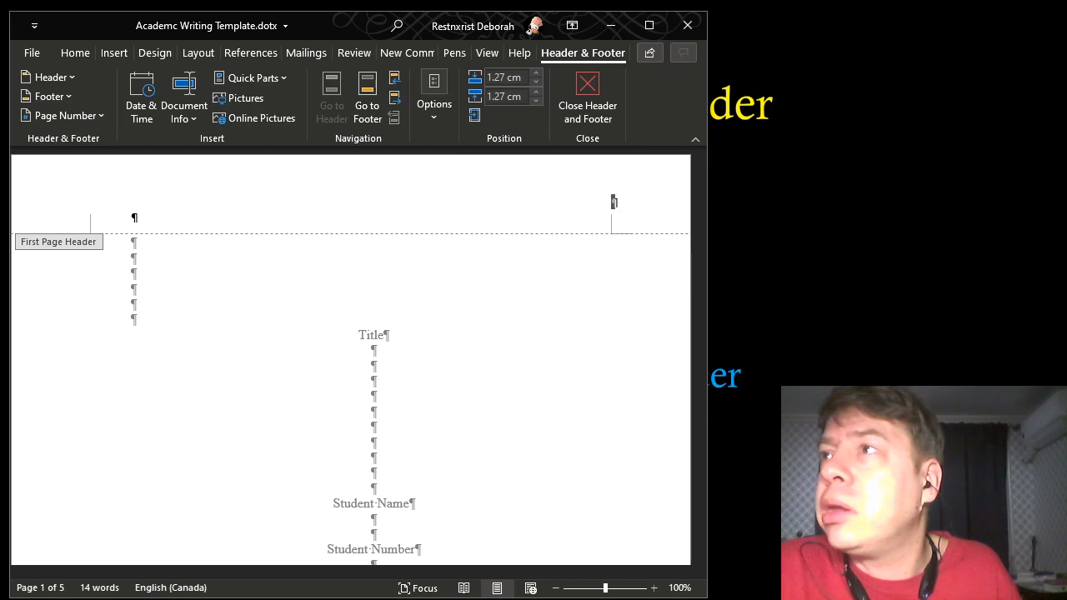
left_click_drag(712, 76, 1033, 102)
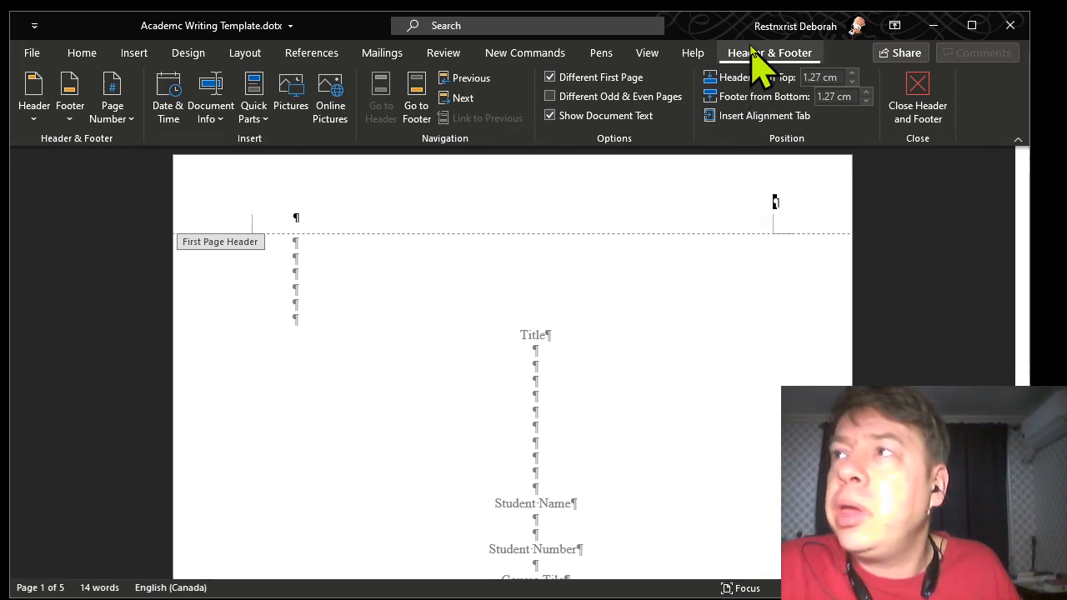
double_click(663, 290)
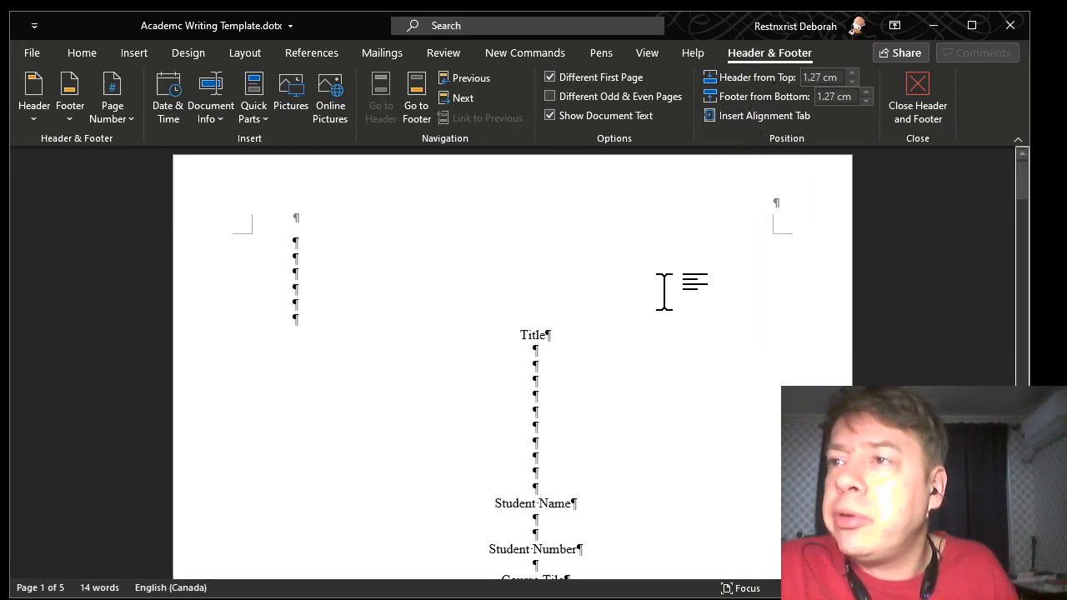
double_click(646, 196)
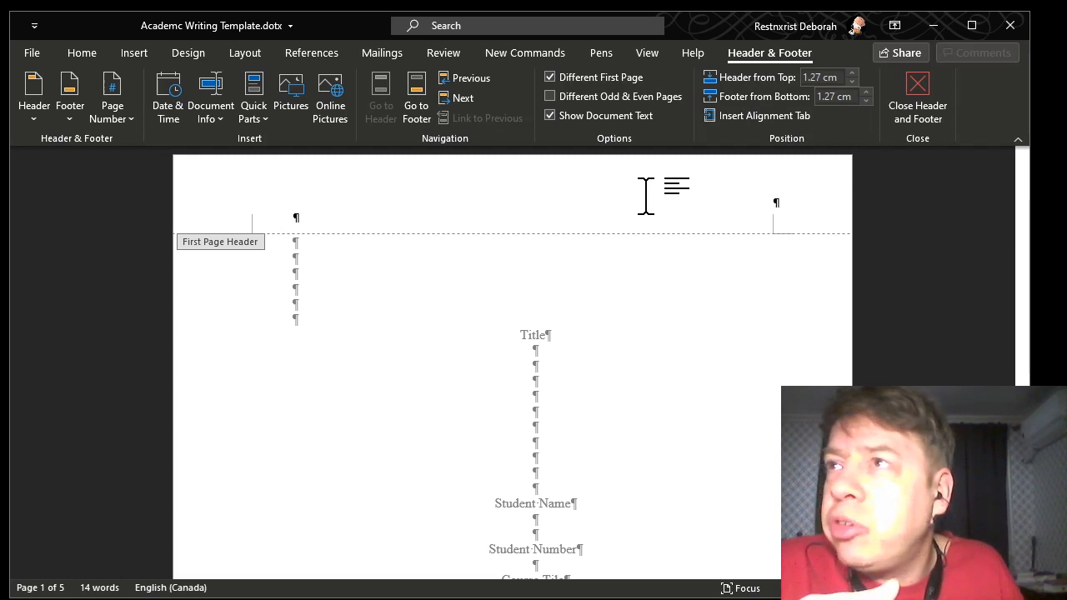
Disable Different First Page, inspect the surname and page number in the title page's header, and enable the option again
left_click(578, 77)
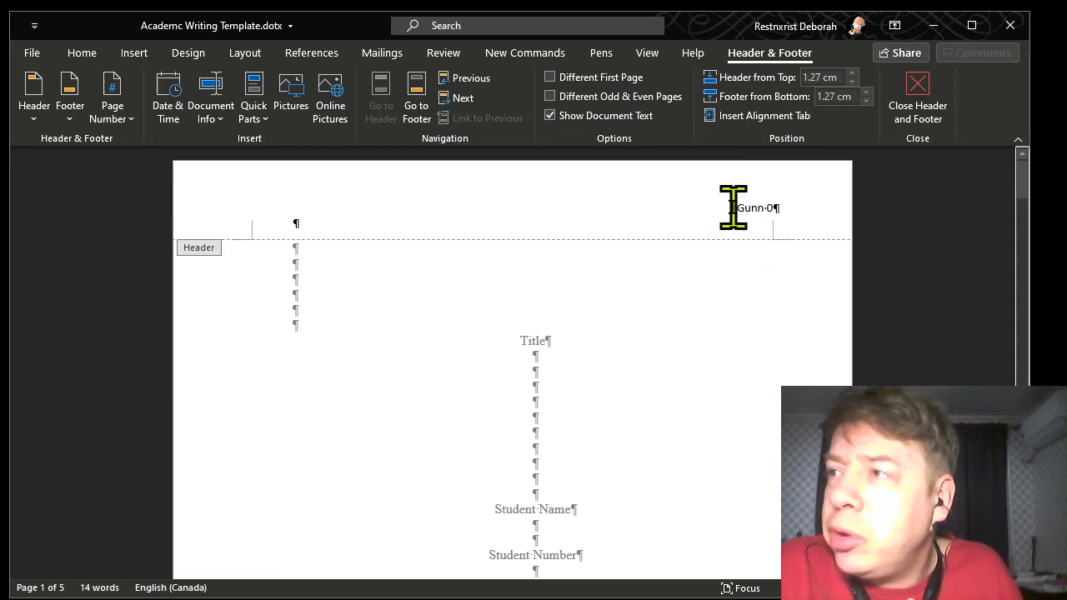
left_click_drag(733, 207, 759, 208)
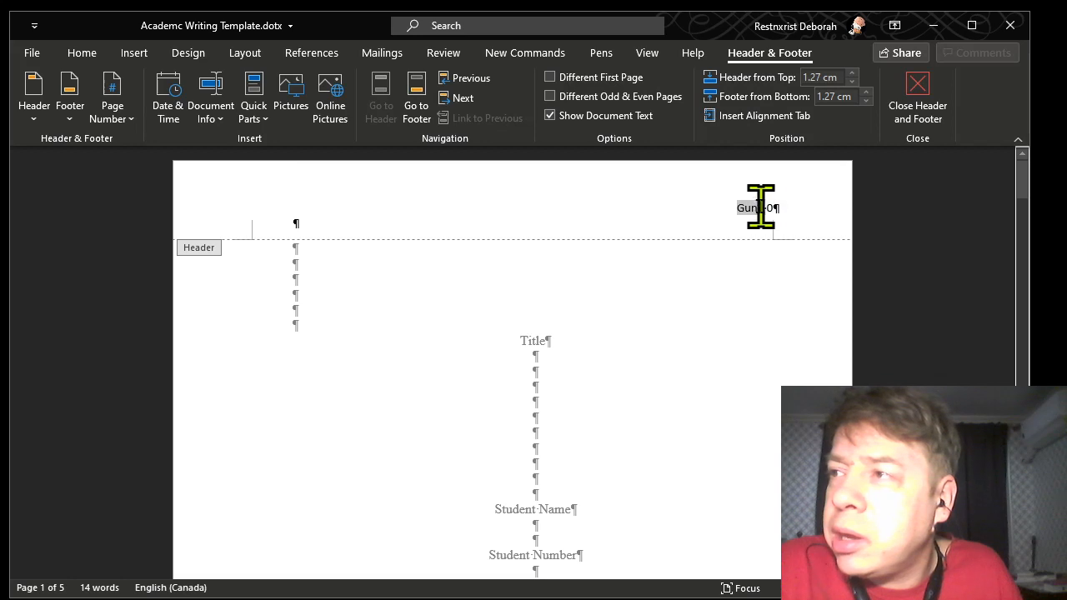
left_click_drag(778, 208, 739, 208)
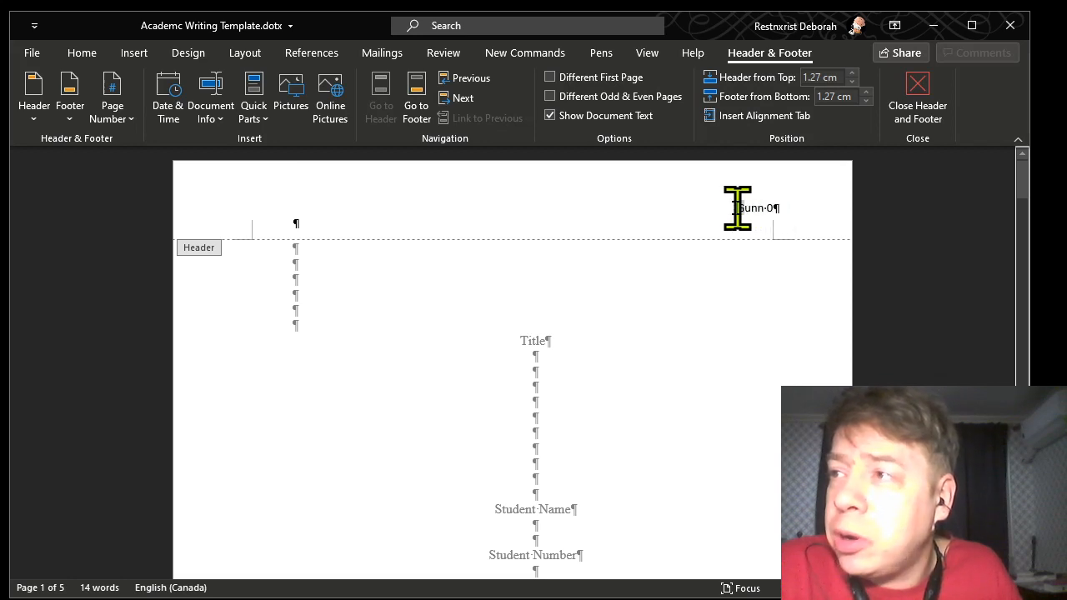
left_click(586, 77)
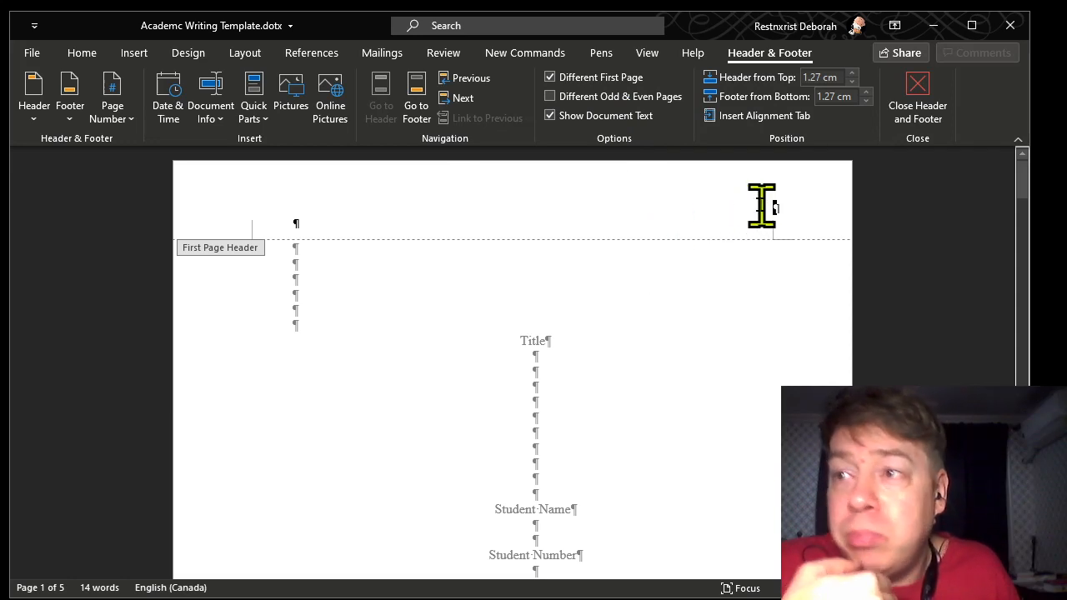
Select the page number after the surname in the header of the "Start of Body" page
scroll(707, 325, "down", 5)
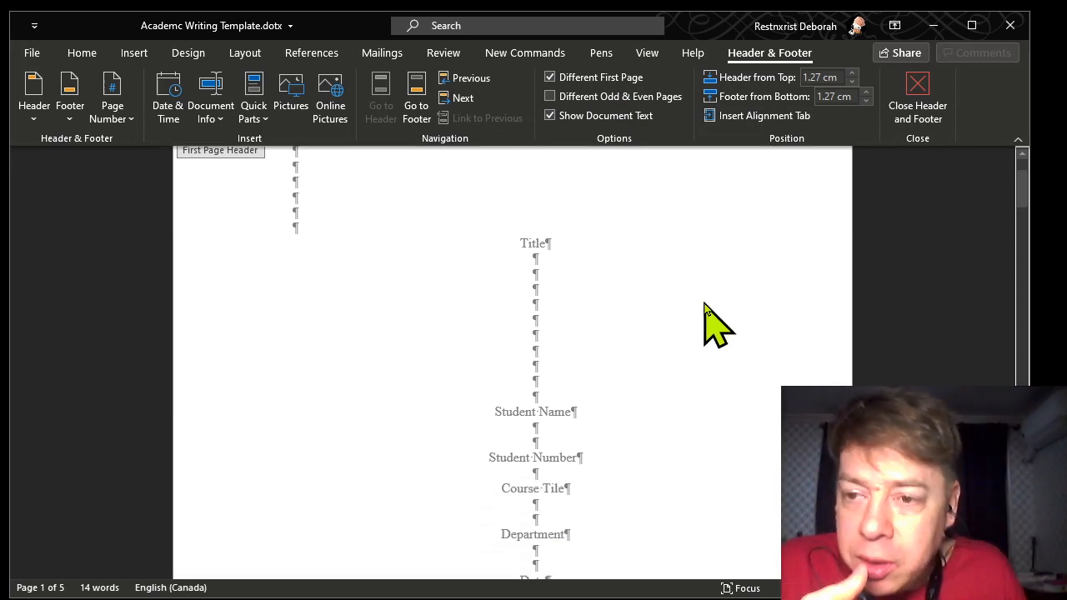
scroll(706, 324, "down", 12)
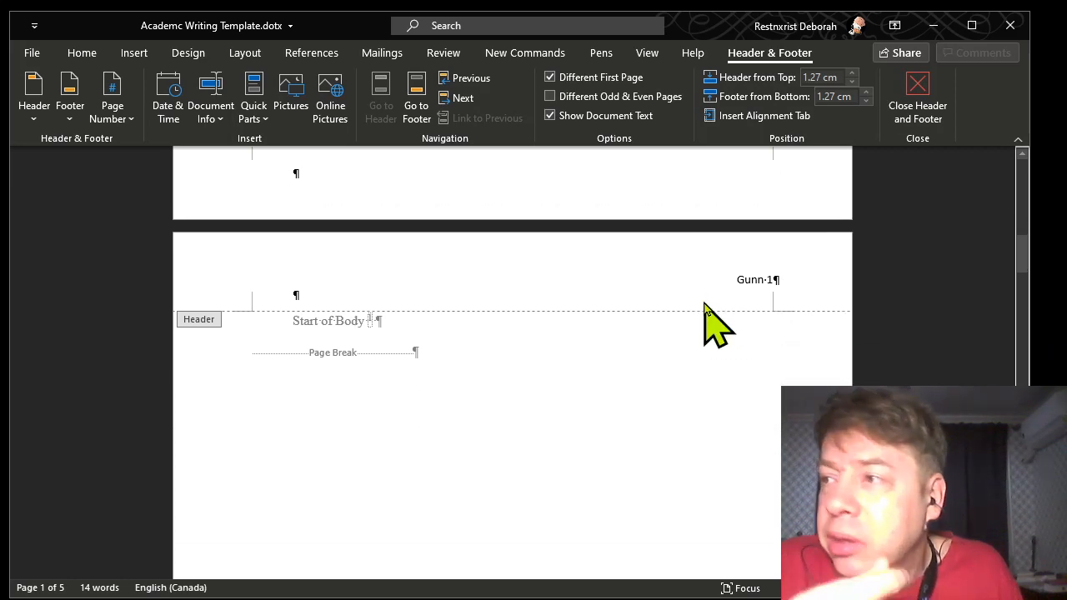
left_click(725, 260)
double_click(718, 260)
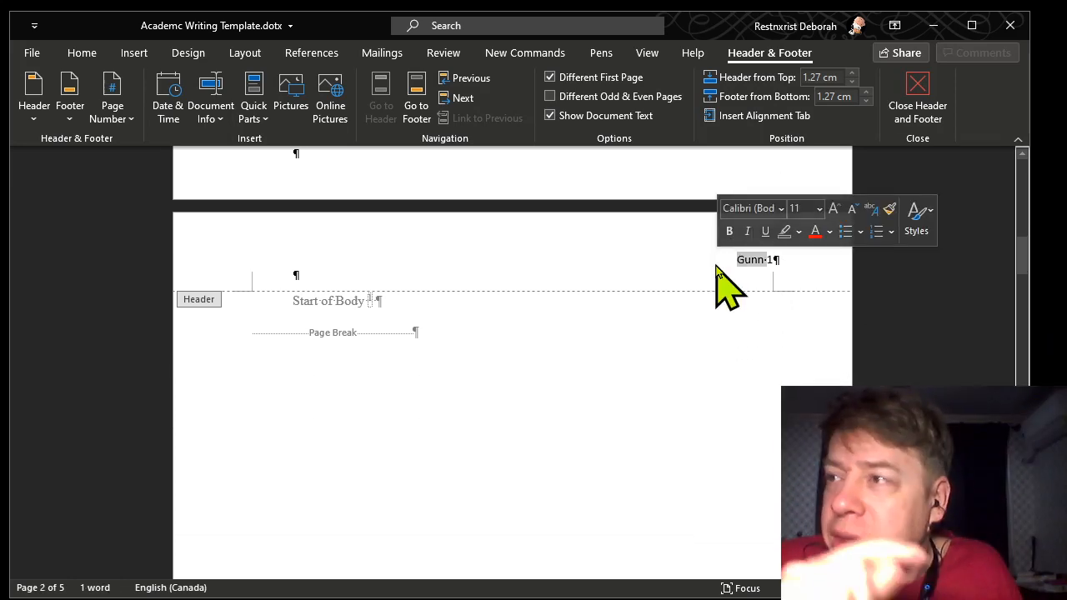
left_click(702, 263)
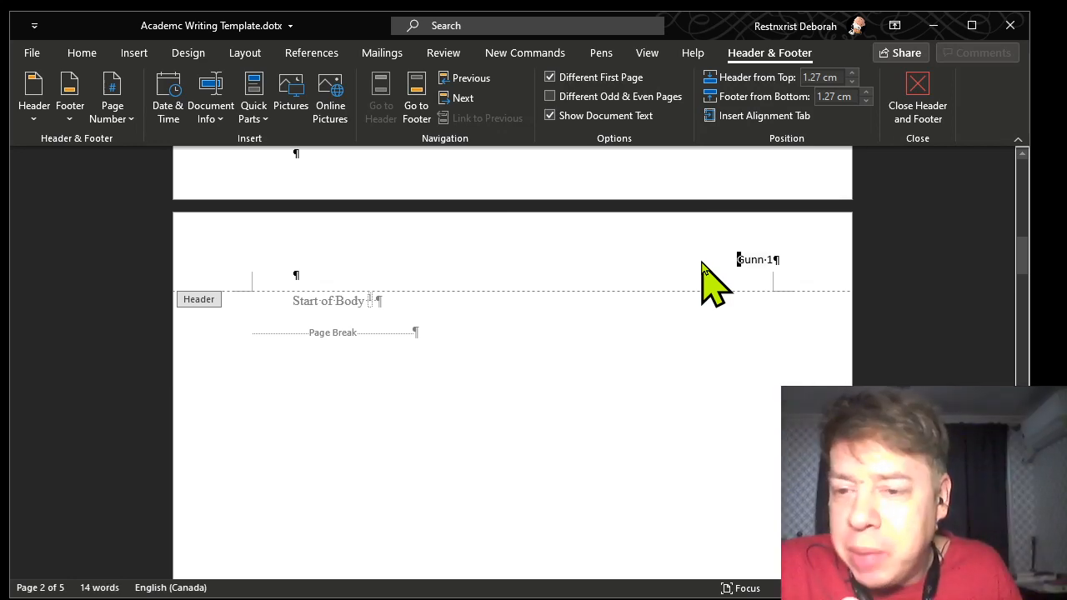
double_click(770, 260)
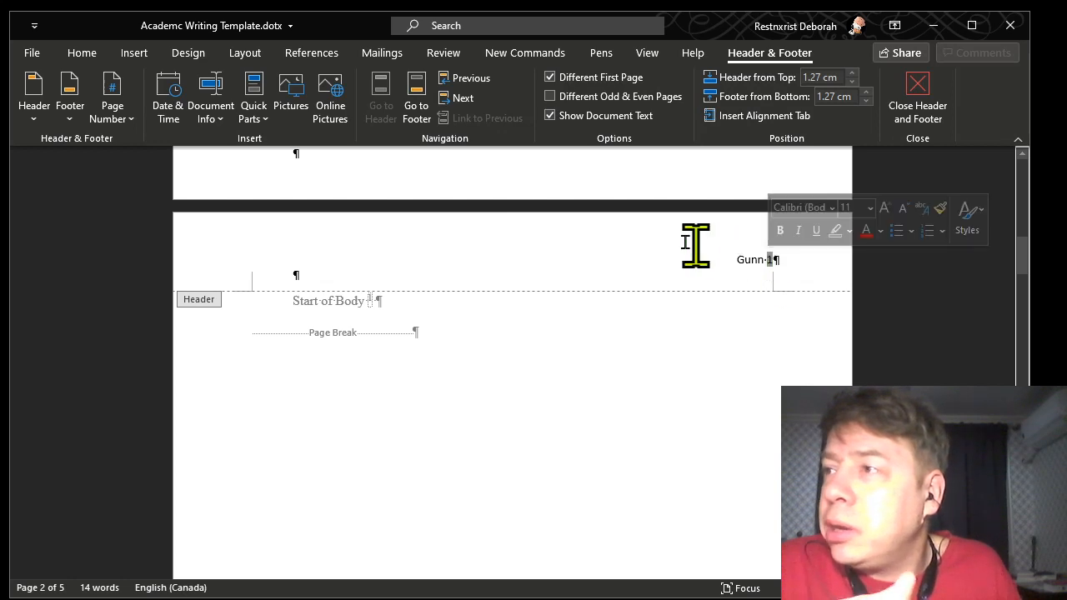
Format the header's page numbers as 1, 2, 3, starting at 0
left_click(110, 118)
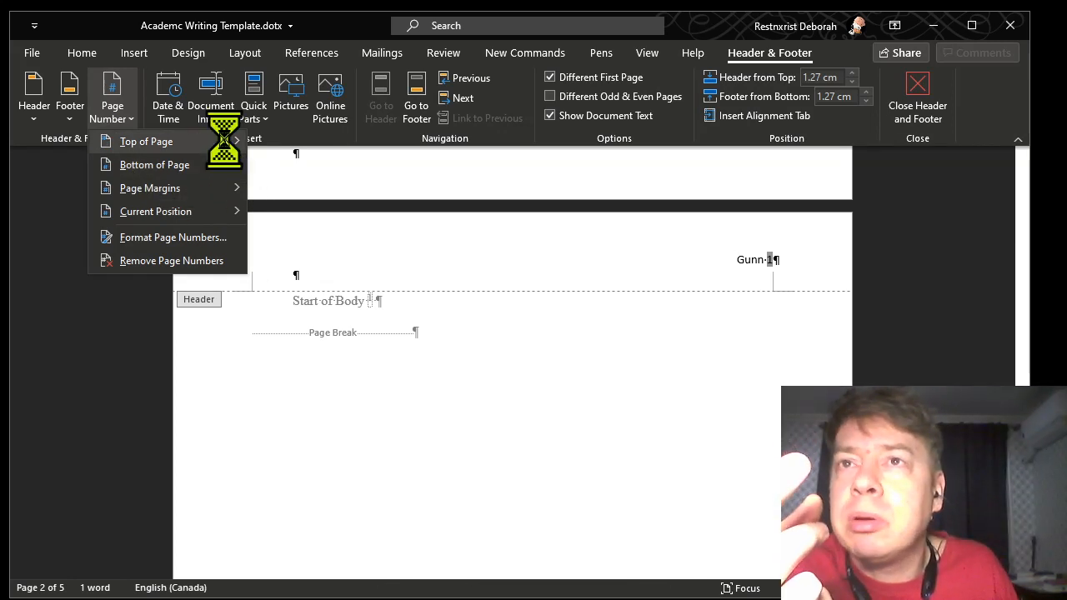
mouse_move(226, 147)
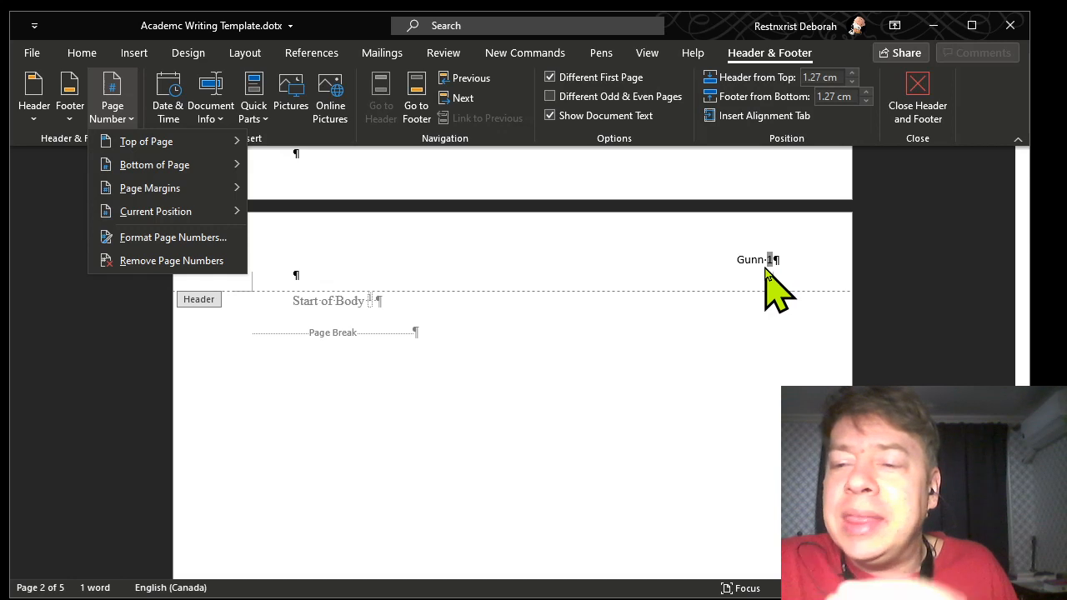
left_click(764, 269)
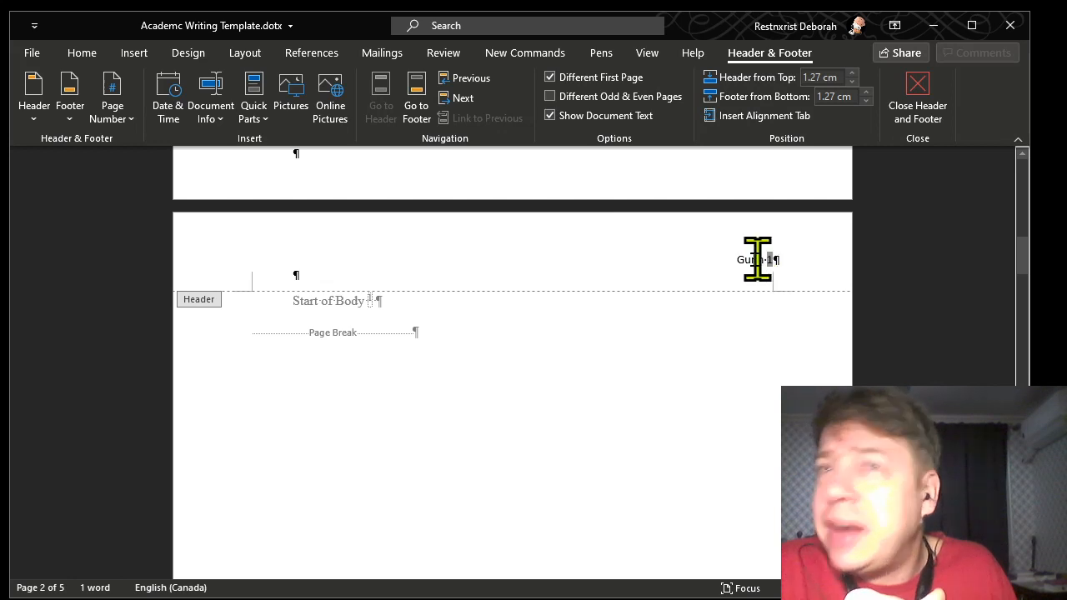
left_click(112, 120)
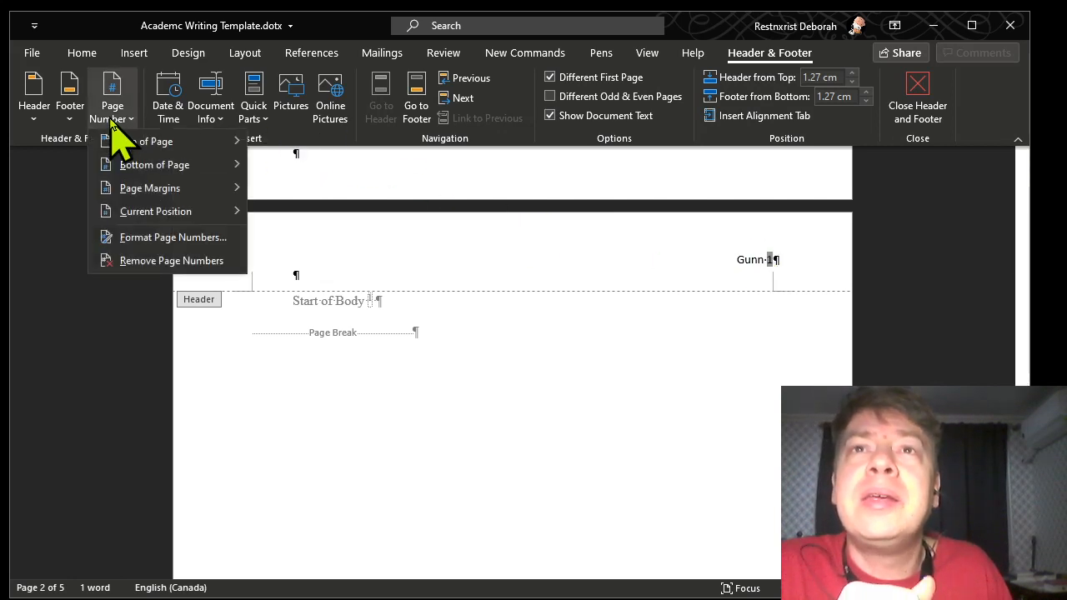
left_click(172, 238)
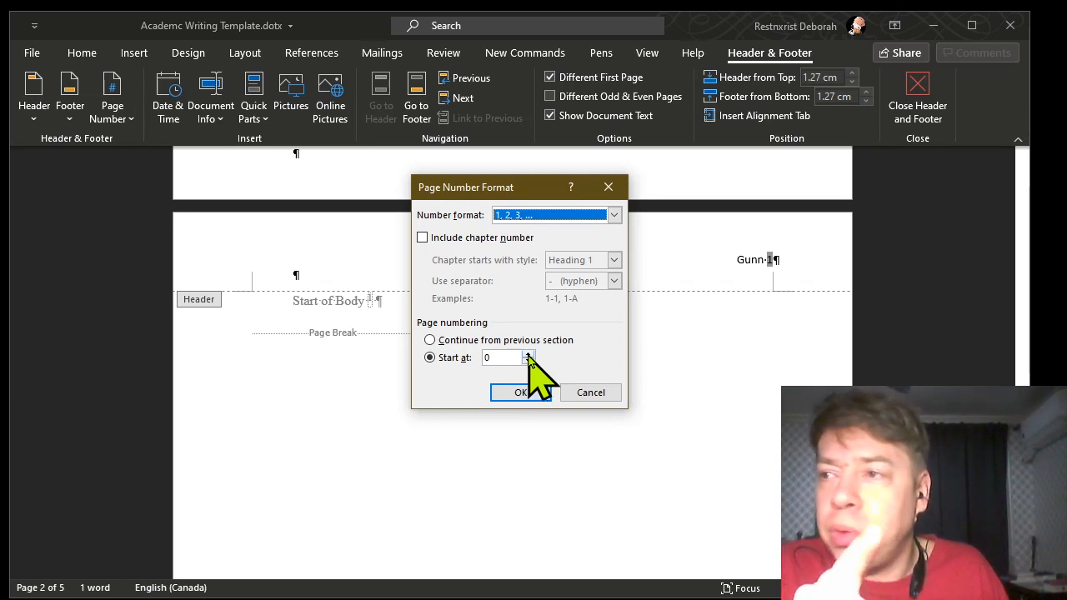
left_click(494, 357)
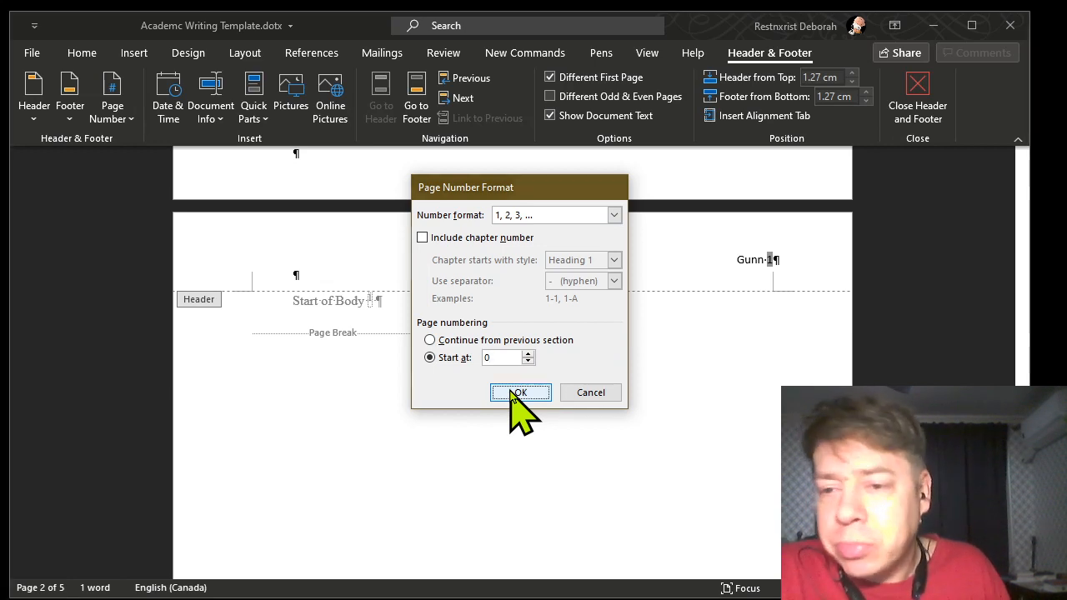
left_click(518, 393)
Leave header editing, go to the Bibliography page and open its header to inspect the page number
scroll(647, 359, "down", 5)
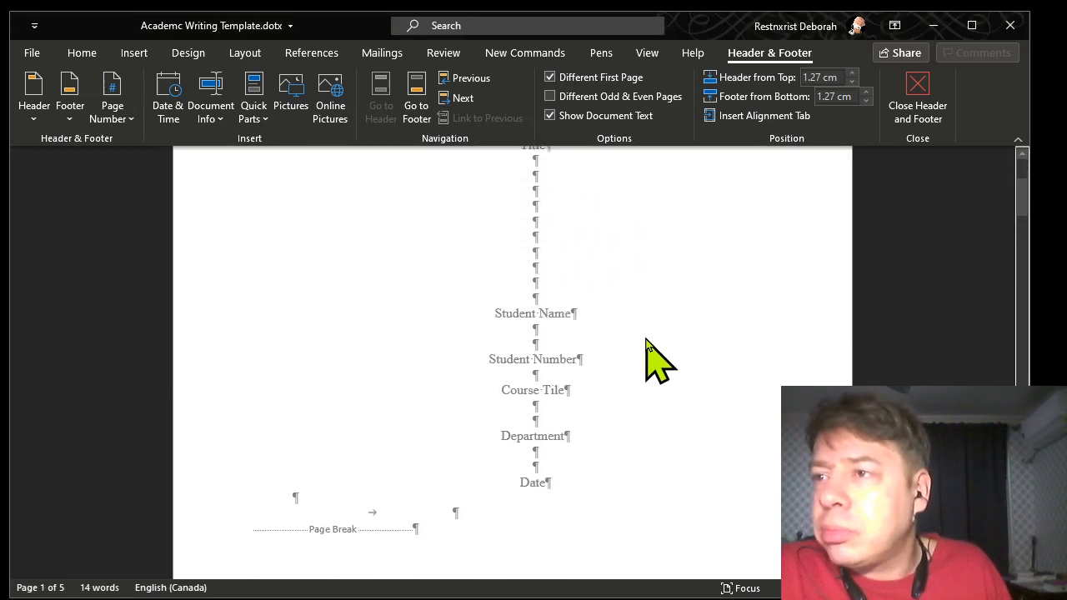
double_click(613, 208)
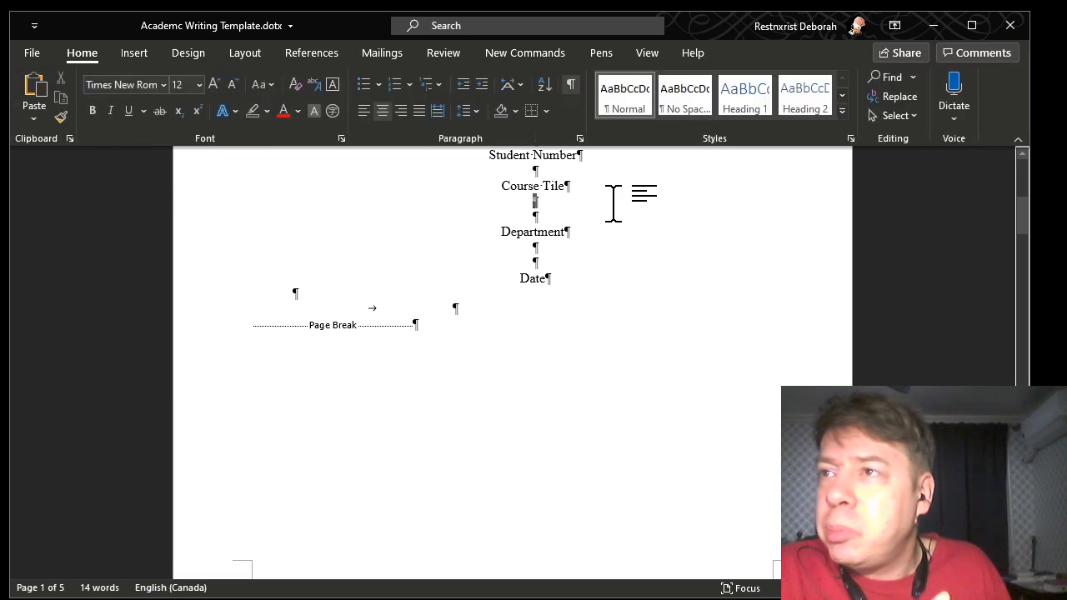
scroll(609, 334, "down", 3)
scroll(606, 333, "down", 10)
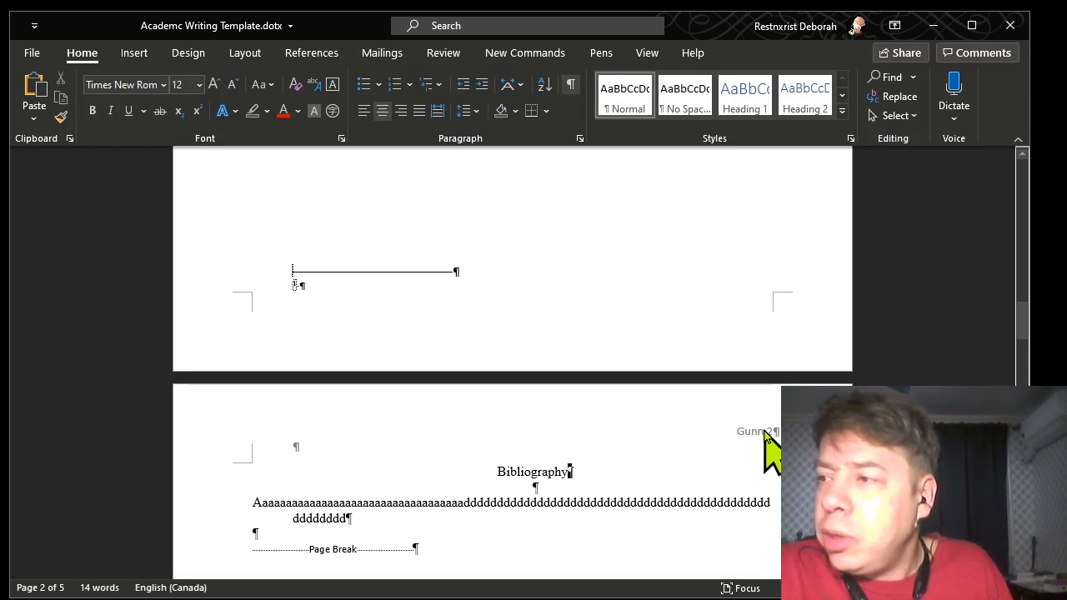
double_click(763, 431)
left_click(763, 431)
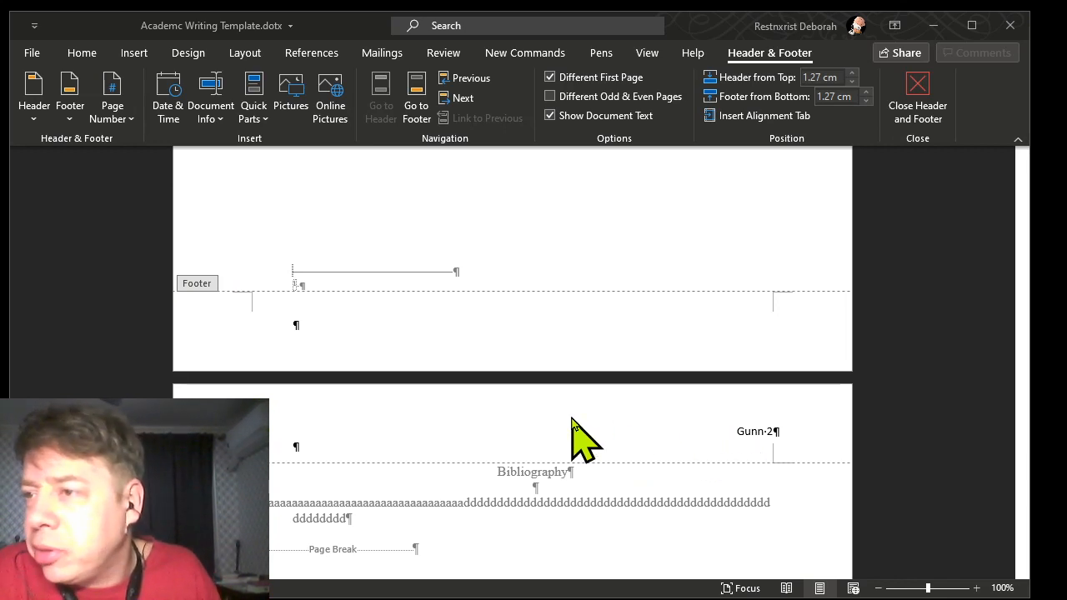
Review the headers from the Bibliography page back to the title and "Start of Body" pages, and return to the body text
scroll(574, 430, "down", 3)
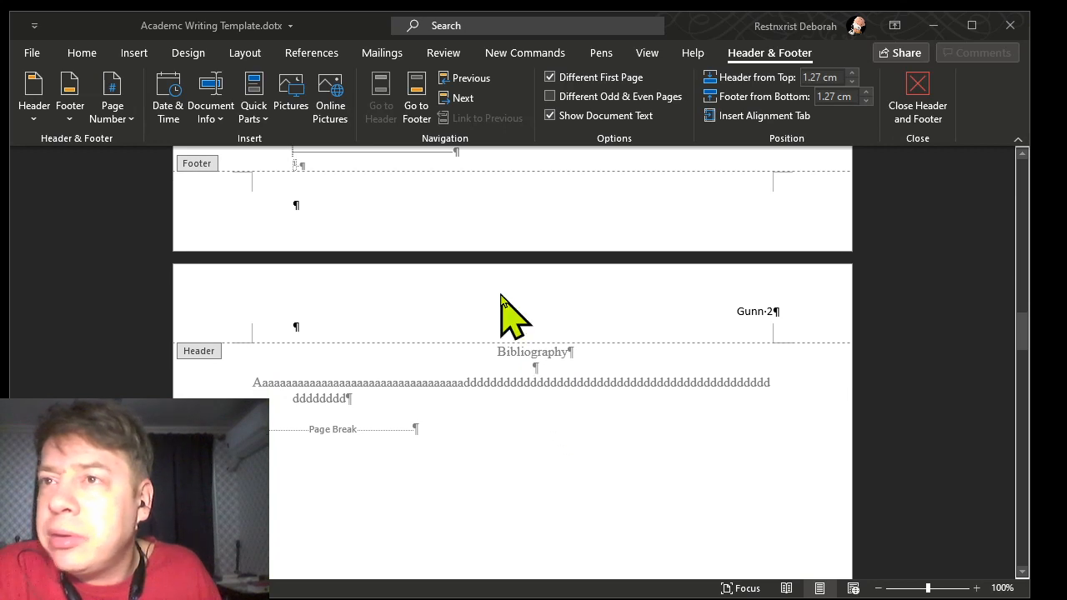
scroll(505, 305, "up", 8)
scroll(504, 309, "up", 10)
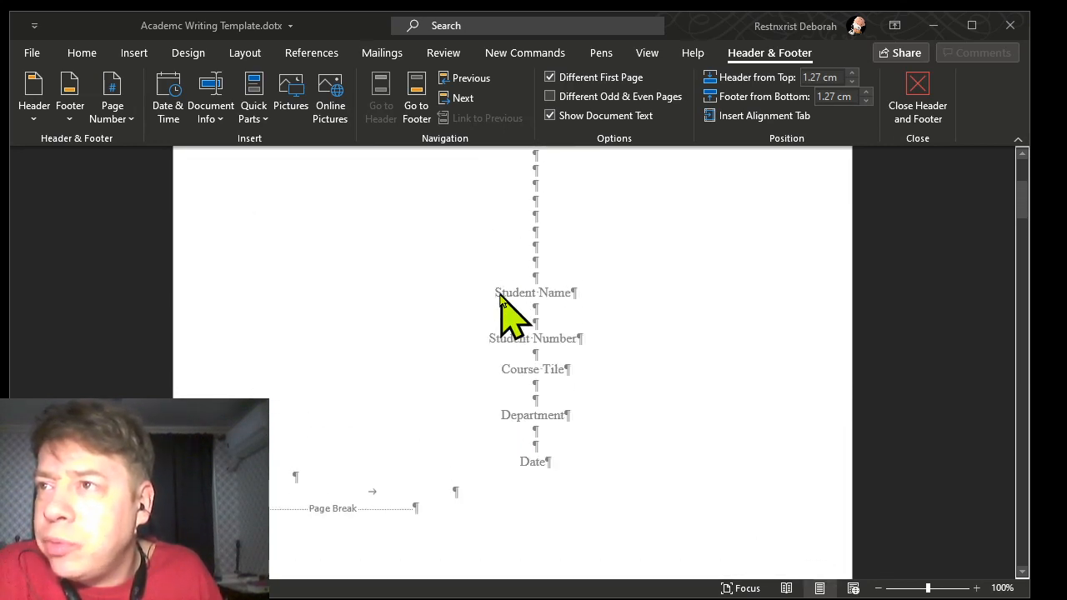
scroll(434, 272, "down", 10)
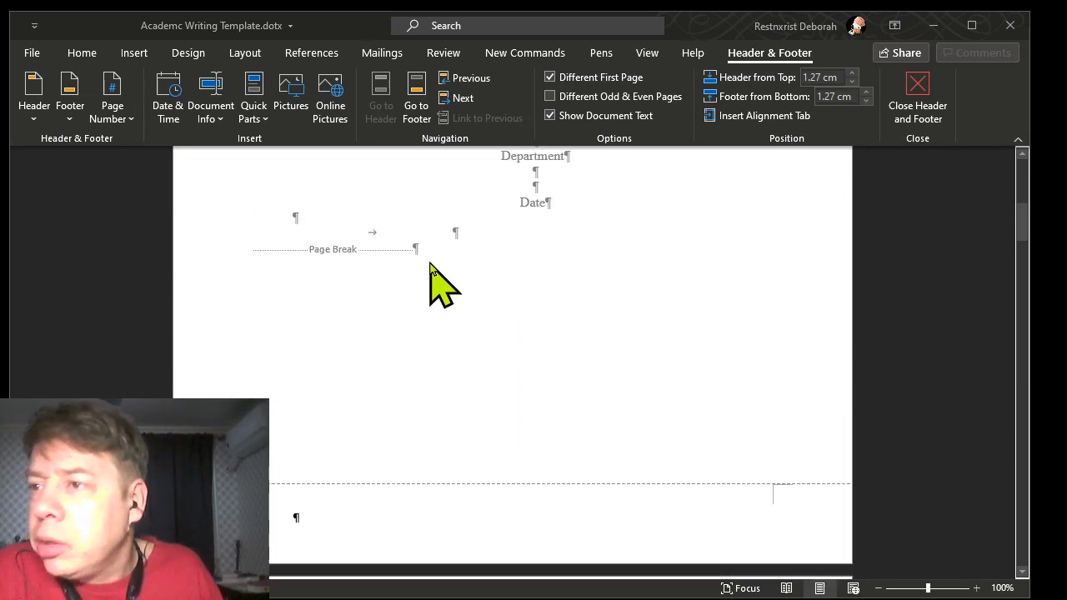
scroll(540, 504, "down", 1)
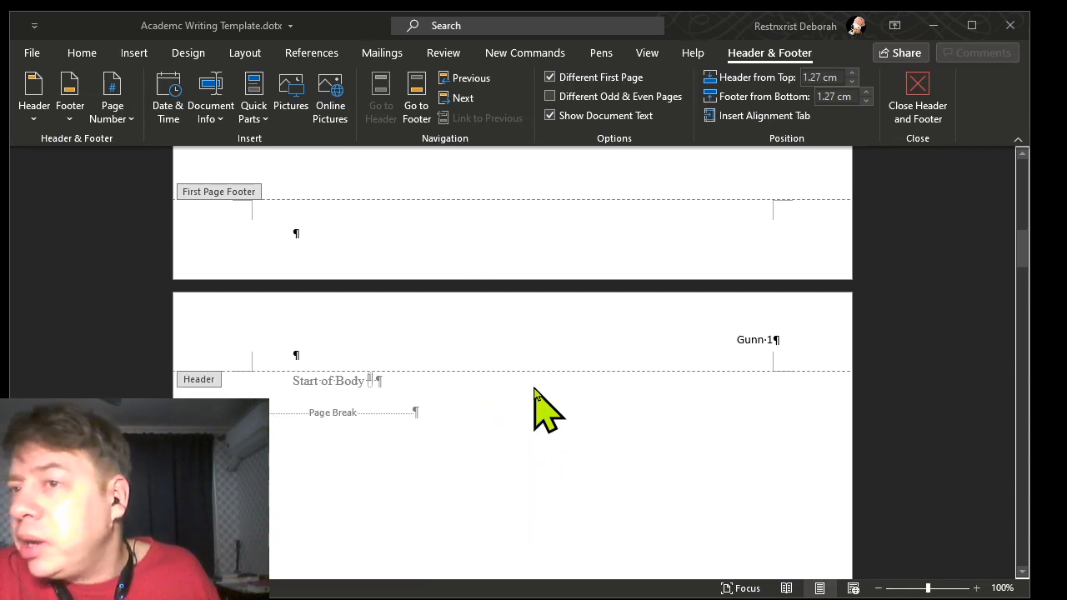
double_click(497, 437)
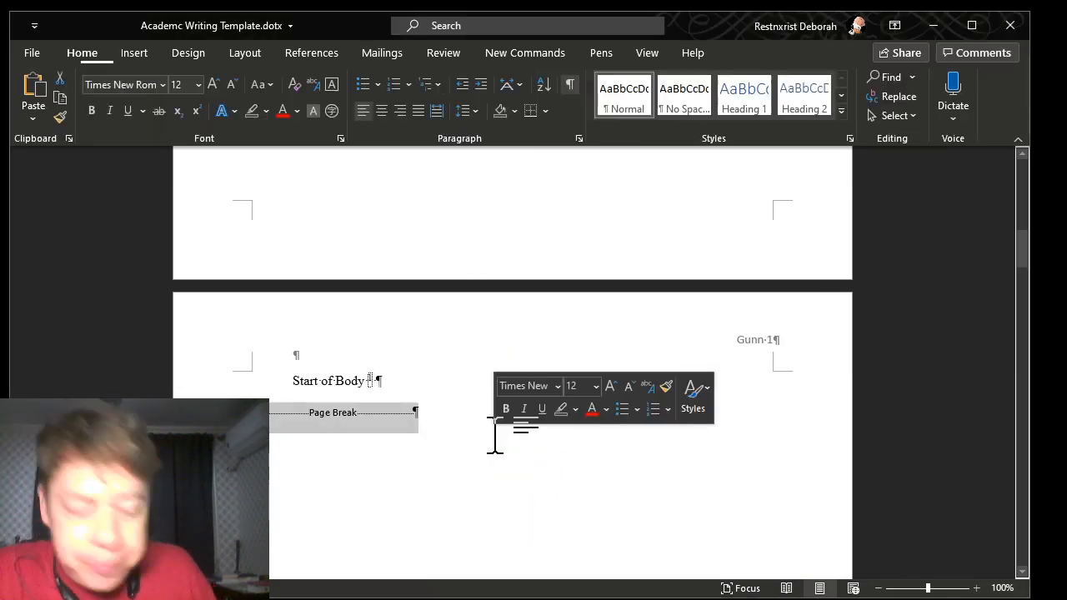
key("alt+Tab")
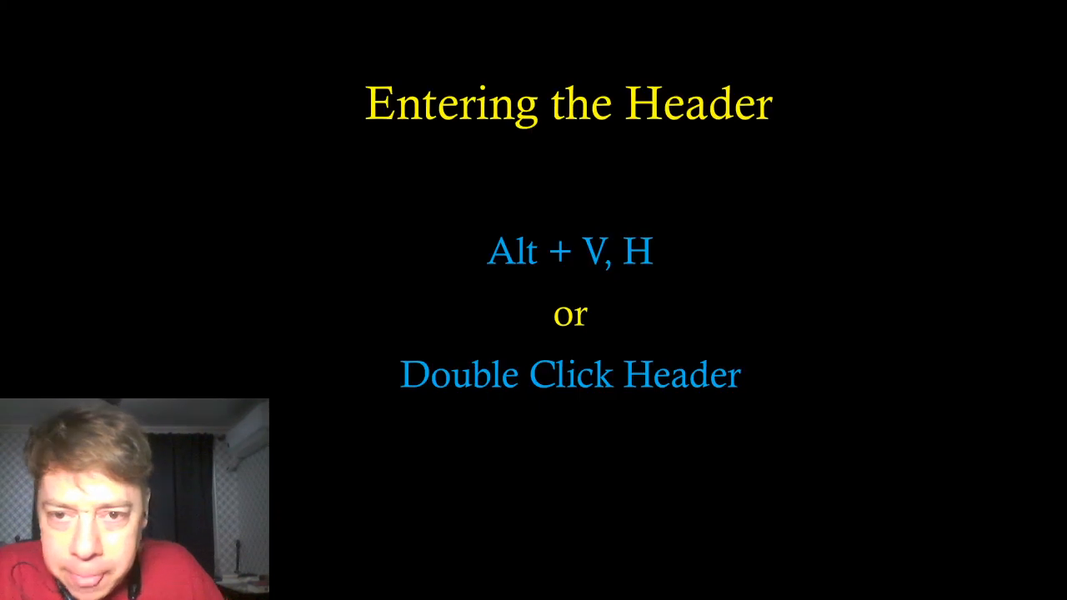
left_click(798, 409)
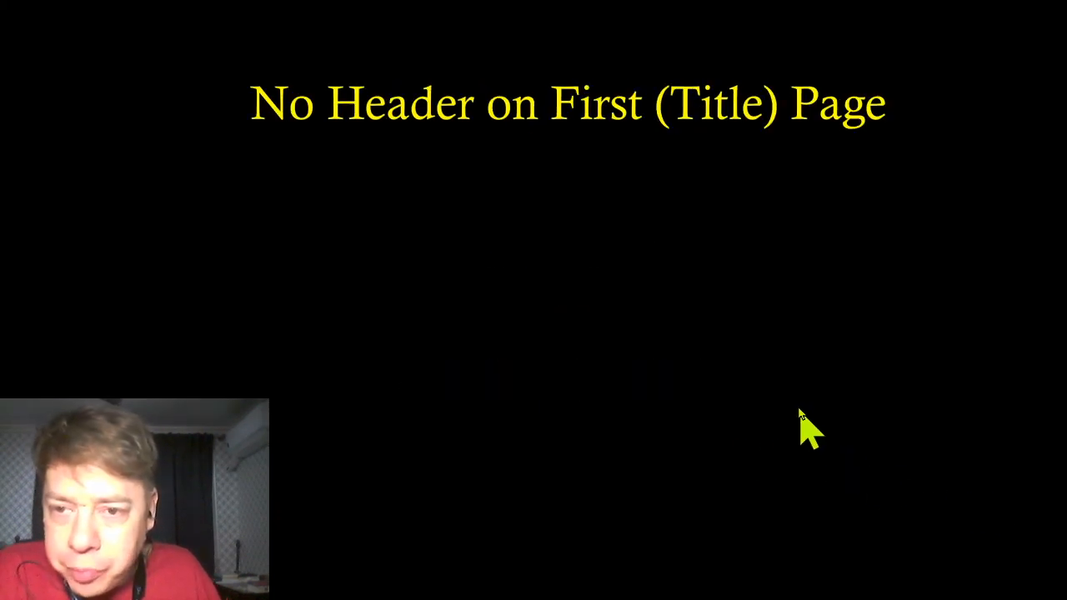
left_click(799, 408)
left_click(798, 410)
left_click(798, 410)
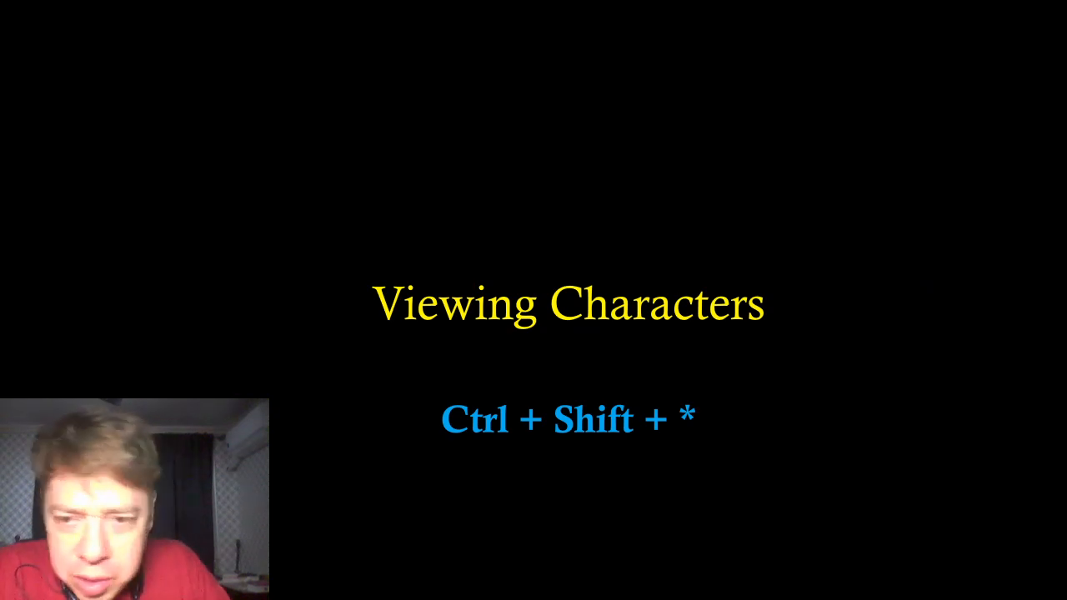
Switch back to the Word template and examine the paragraph and page break marks on the title and "Start of Body" pages
key("alt+Tab")
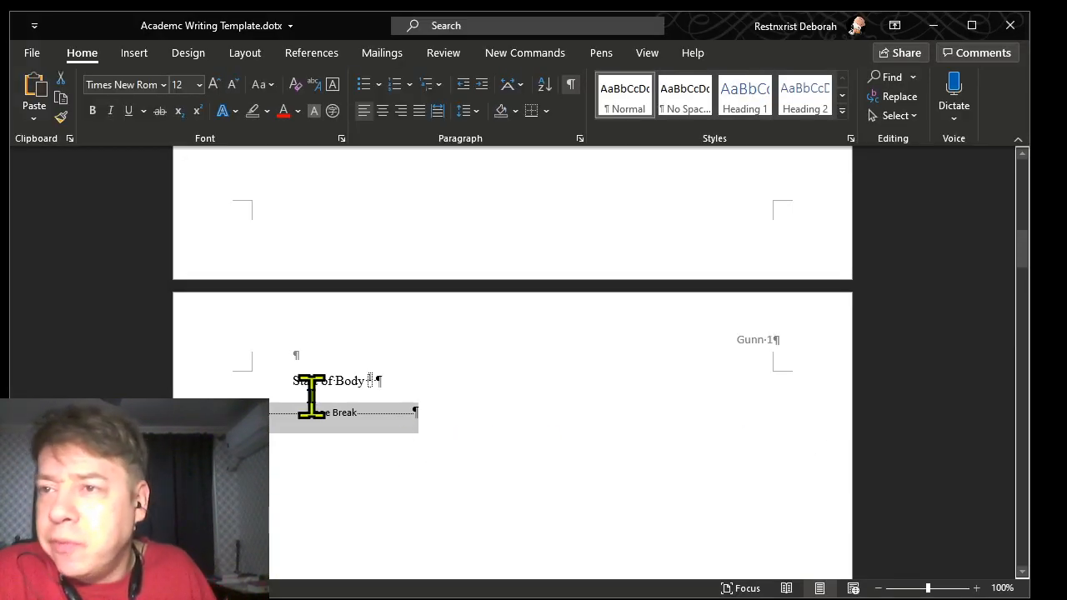
left_click(340, 396)
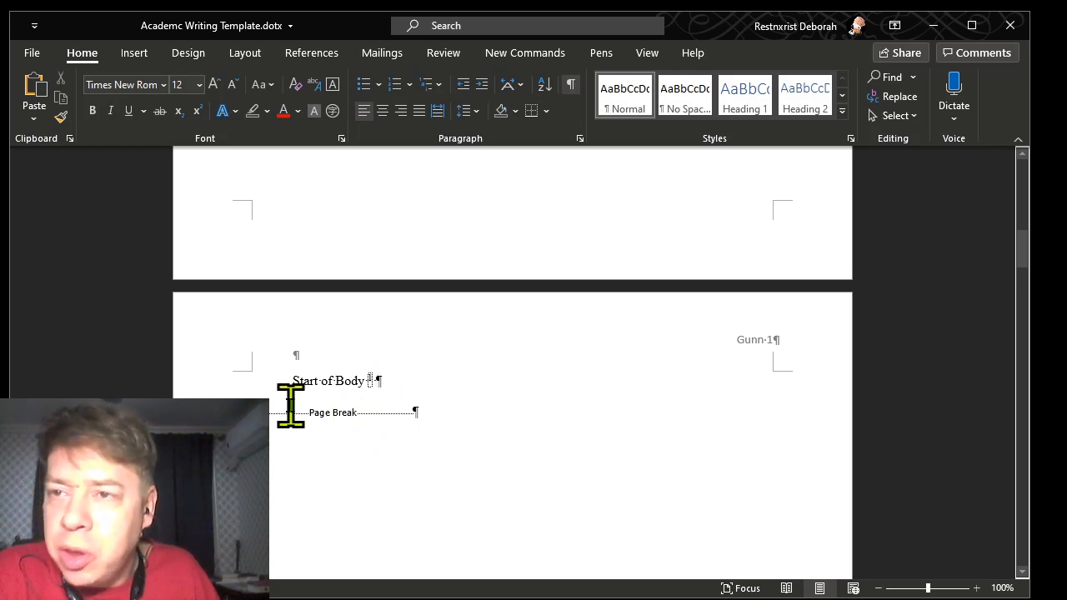
scroll(329, 410, "up", 1)
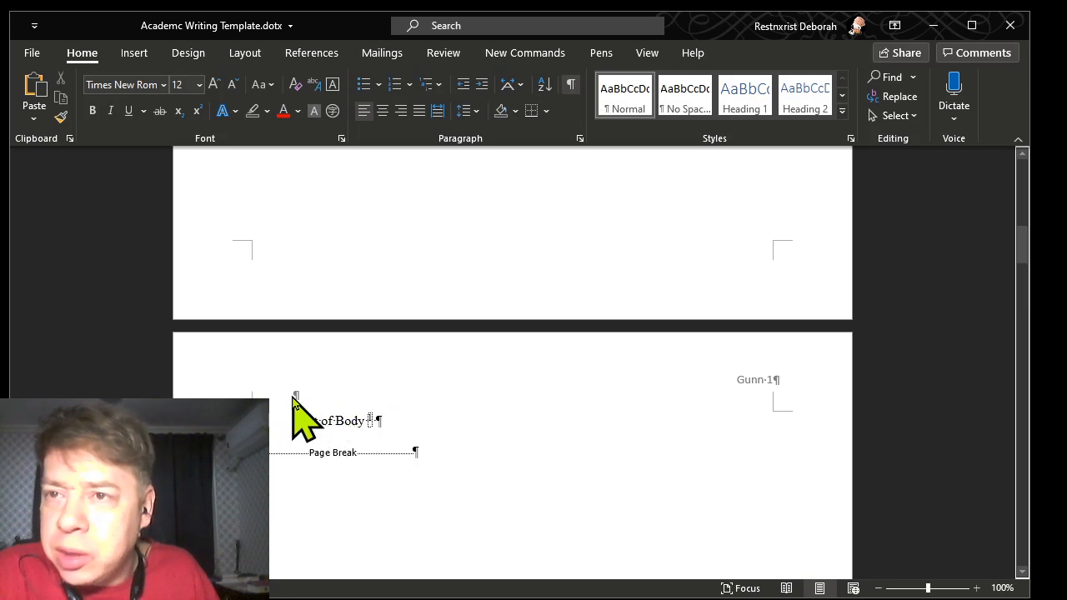
scroll(300, 409, "up", 10)
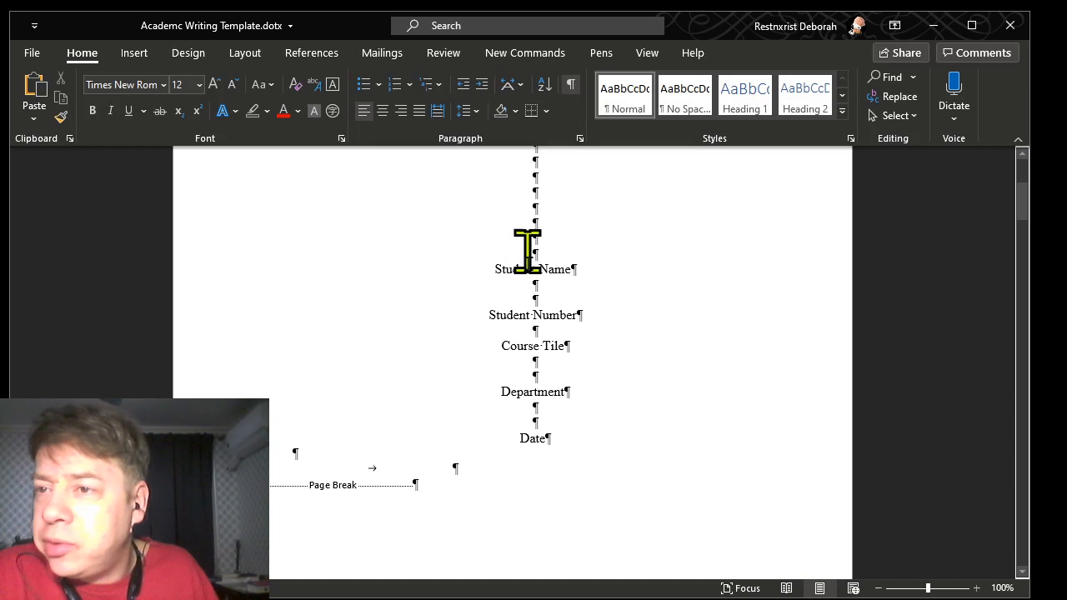
scroll(484, 421, "down", 3)
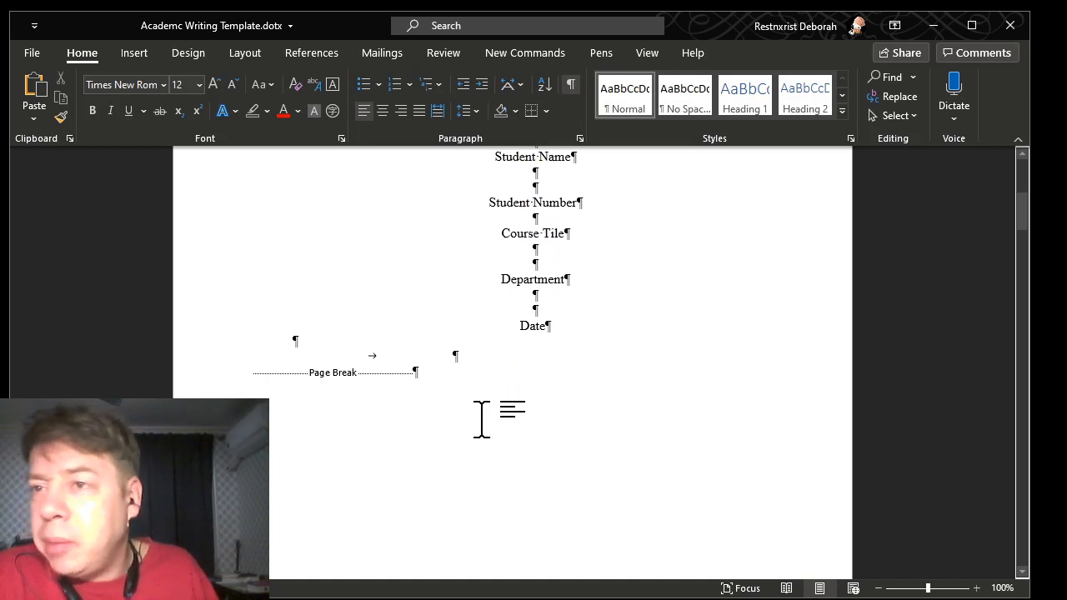
scroll(467, 408, "up", 1)
scroll(465, 406, "down", 5)
scroll(465, 407, "down", 2)
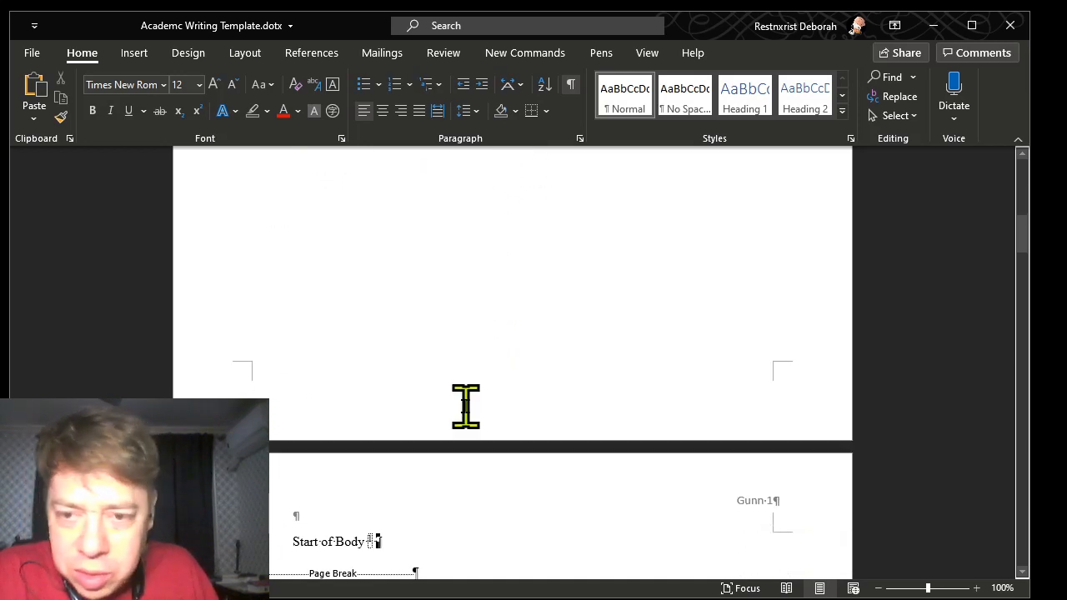
Hide the formatting marks on the title page and show them again
key("alt+Tab")
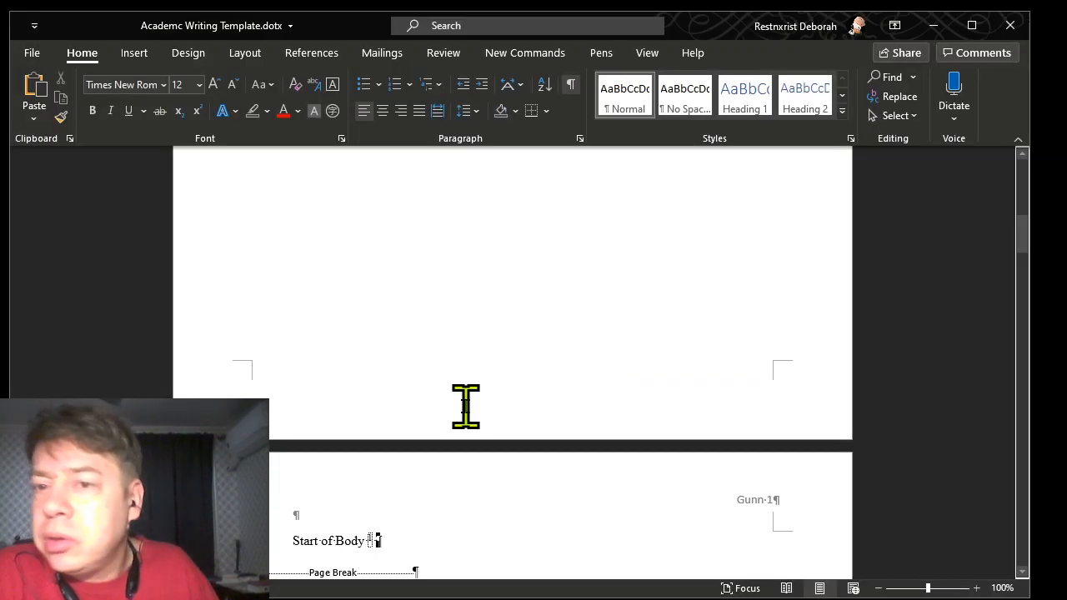
scroll(500, 381, "up", 8)
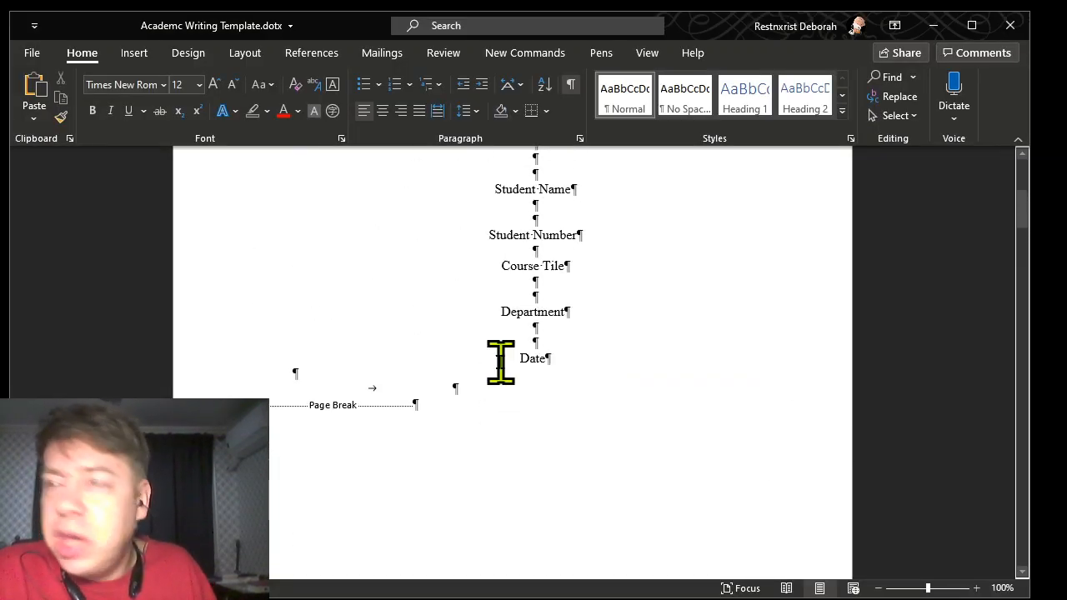
key("ctrl+shift+8")
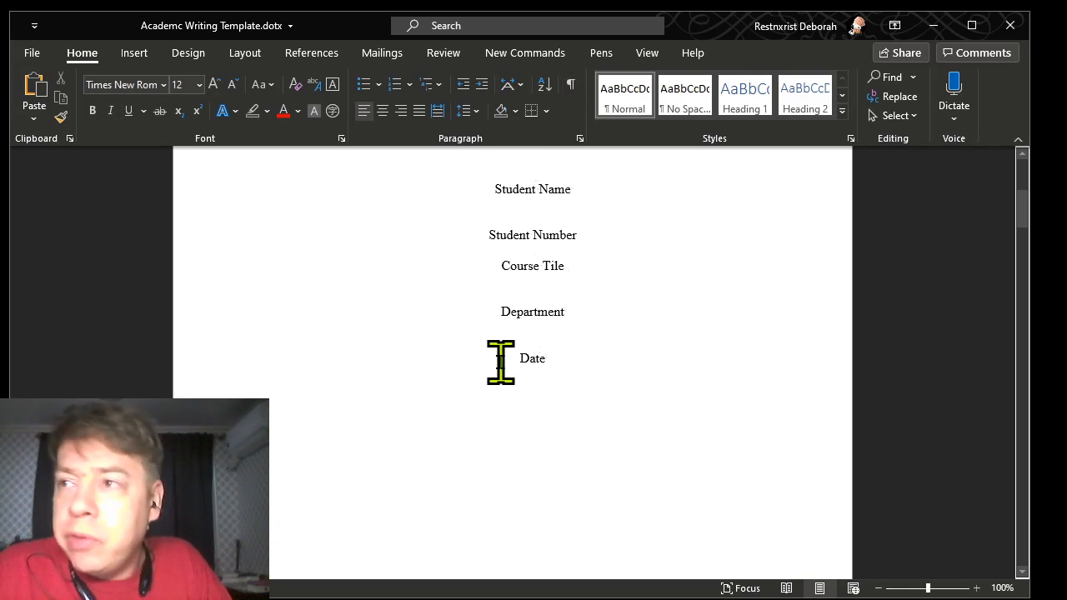
key("ctrl+shift+8")
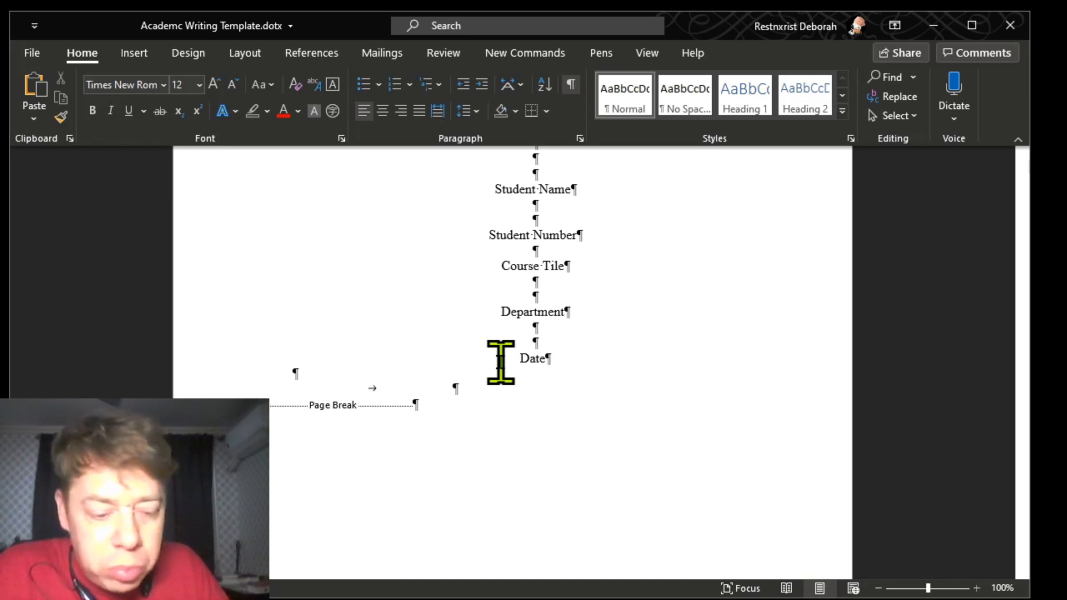
Place the cursor at the page break below "Start of Body" and examine the formatting marks around it
scroll(501, 360, "down", 8)
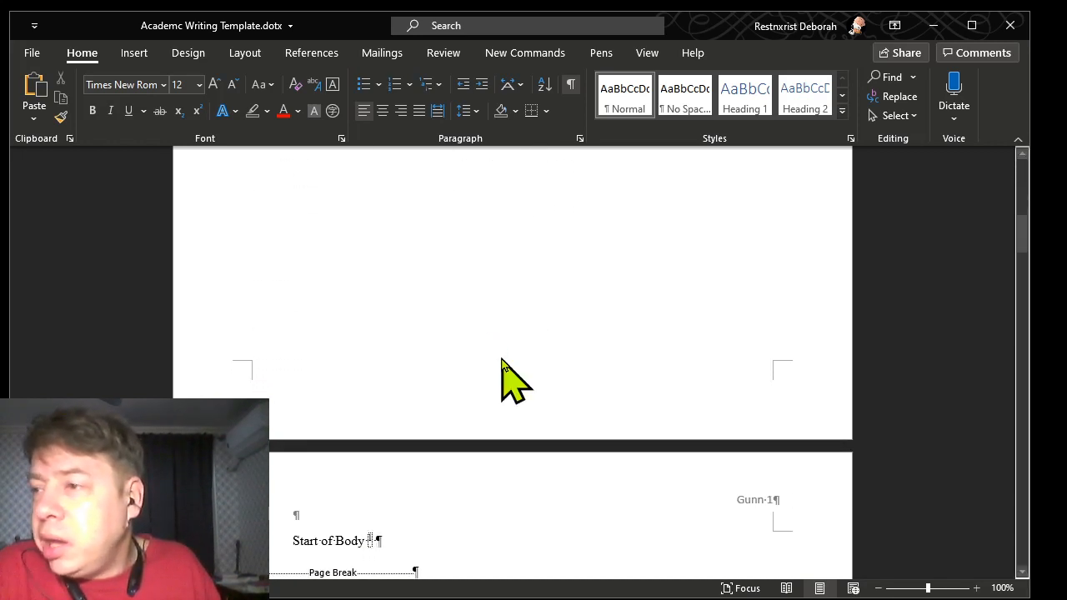
scroll(500, 360, "down", 3)
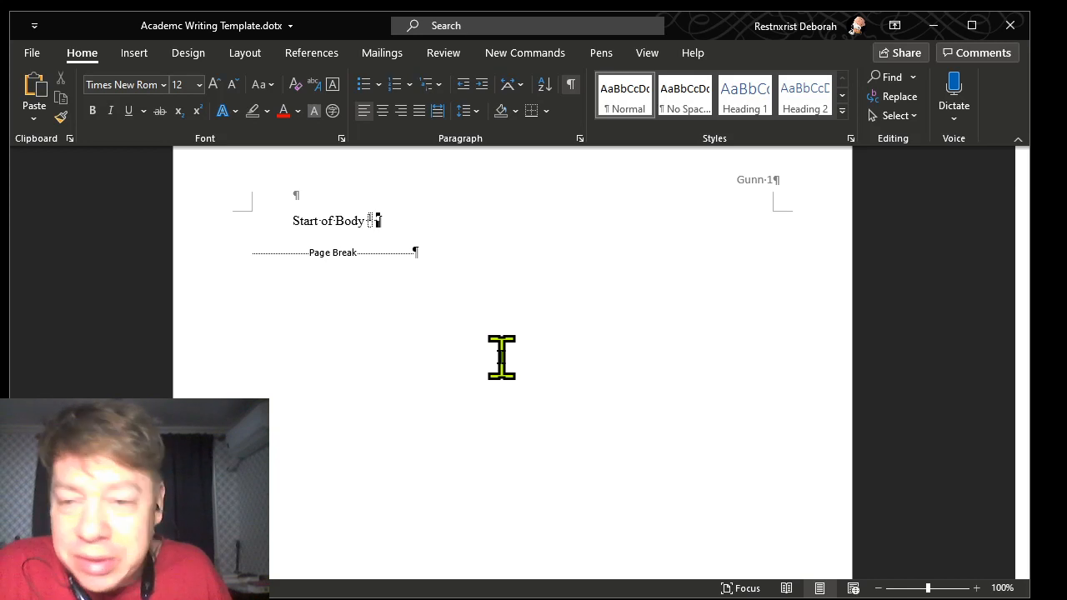
left_click(407, 250)
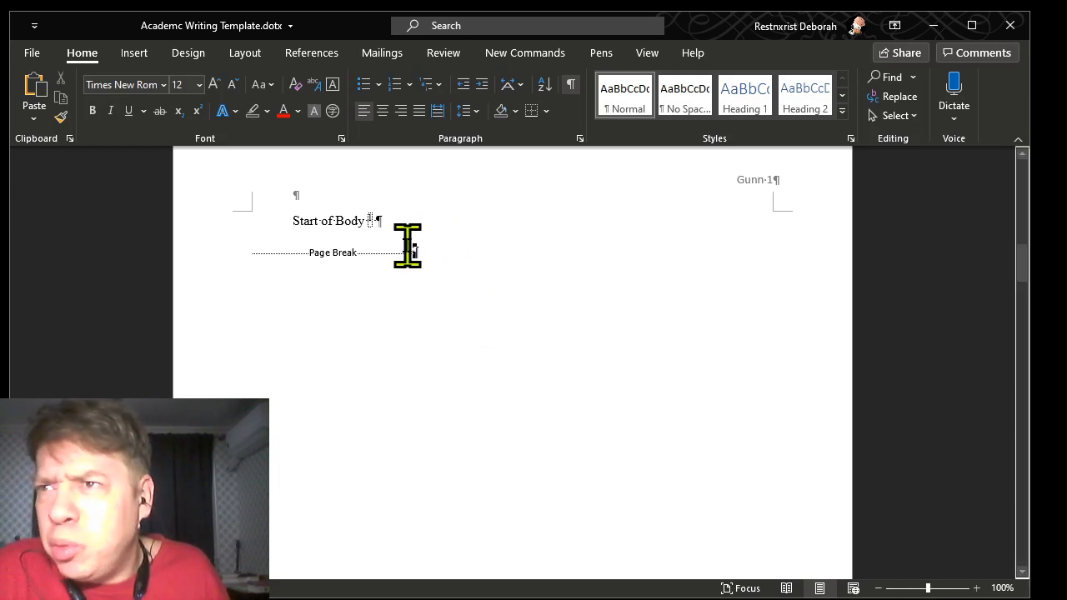
scroll(409, 254, "up", 1)
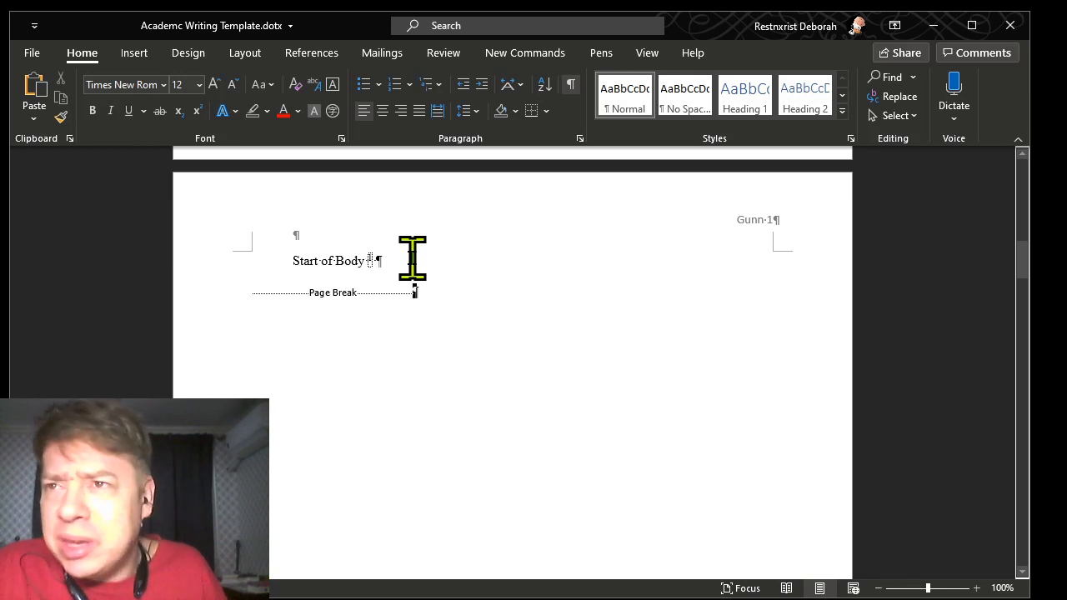
scroll(408, 275, "up", 1)
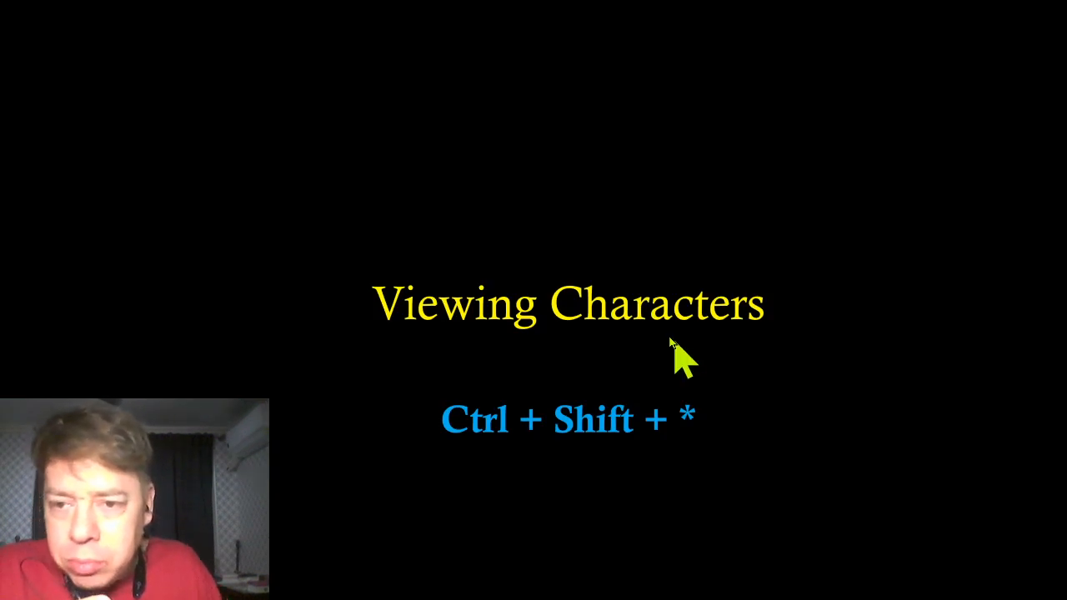
left_click(610, 329)
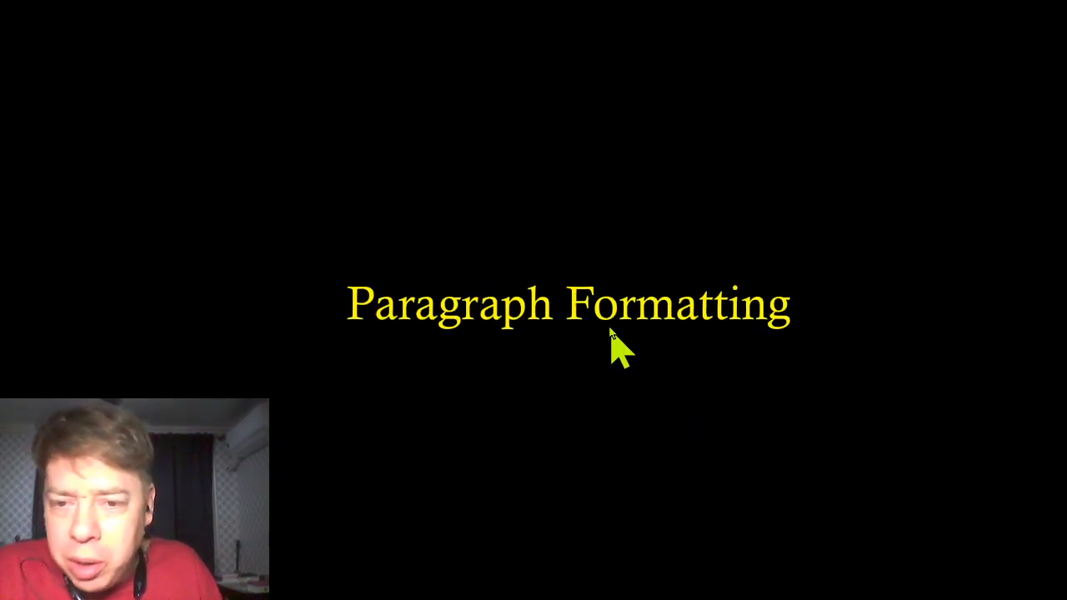
left_click(610, 328)
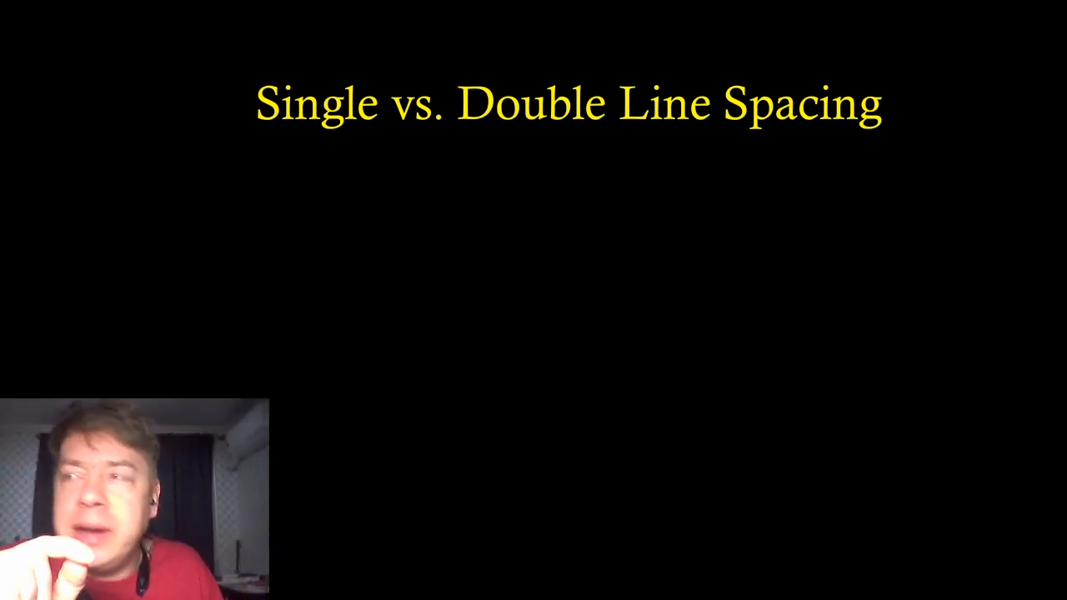
Switch back to the Word template and add two empty paragraphs after the "Start of Body" line
key("Right")
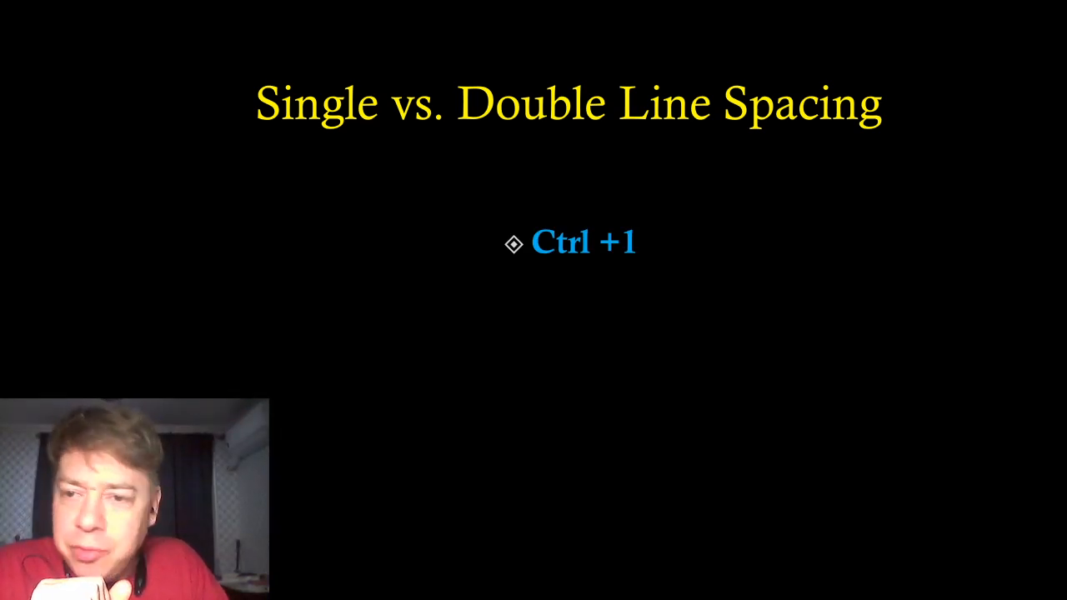
key("alt+Tab")
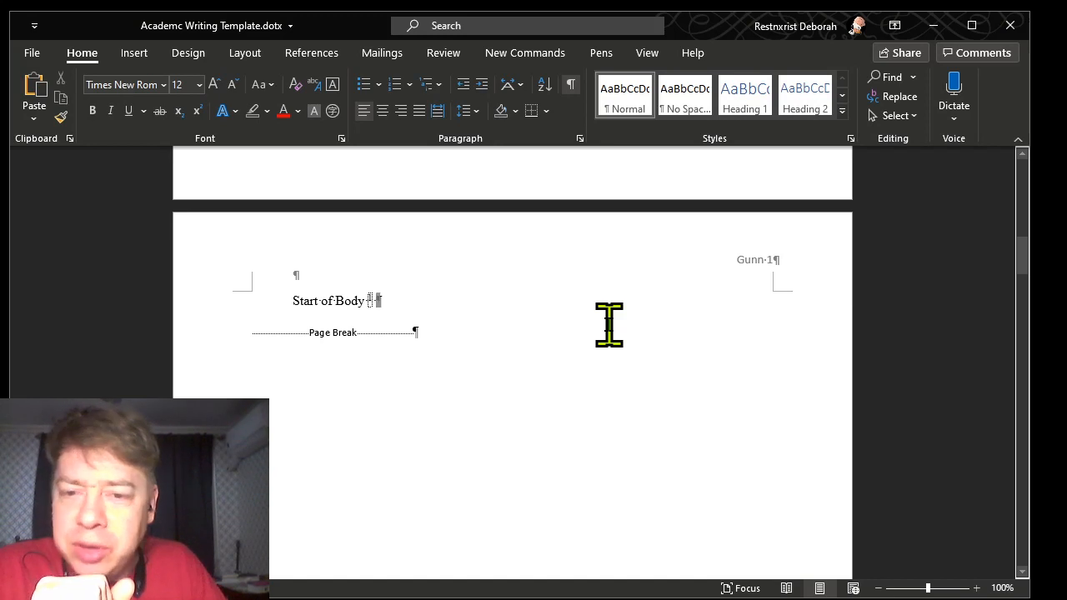
scroll(609, 325, "up", 2)
scroll(608, 325, "down", 2)
left_click(606, 326)
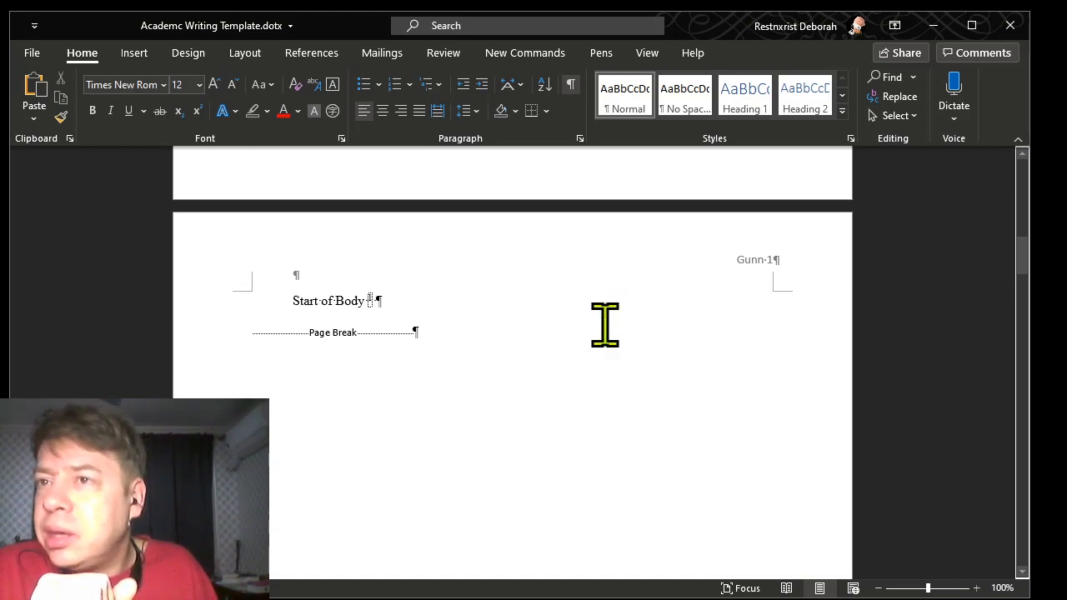
left_click(380, 301)
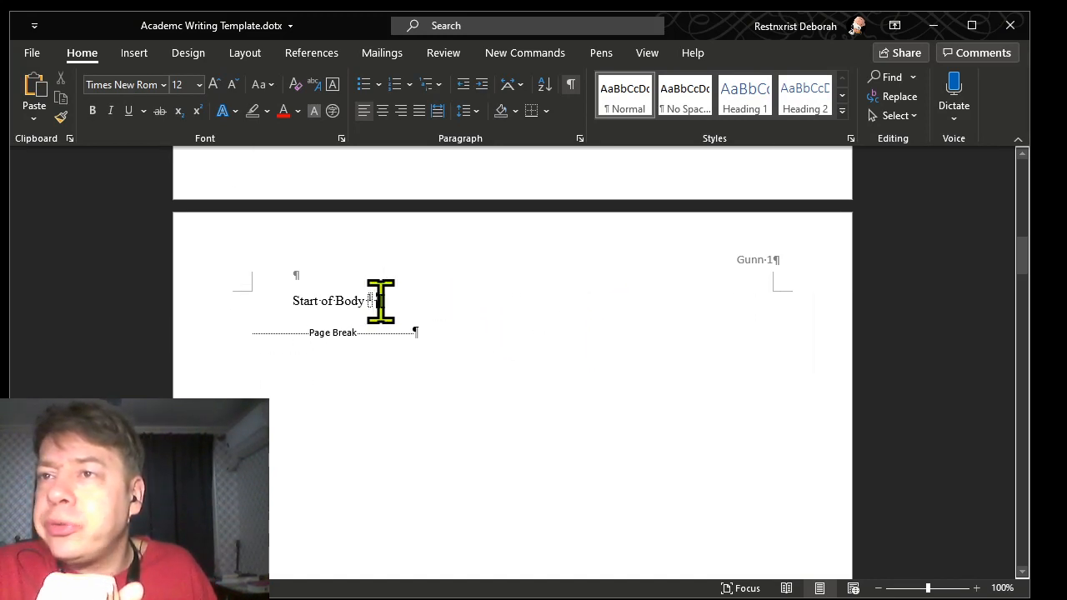
key("Return")
key("Return")
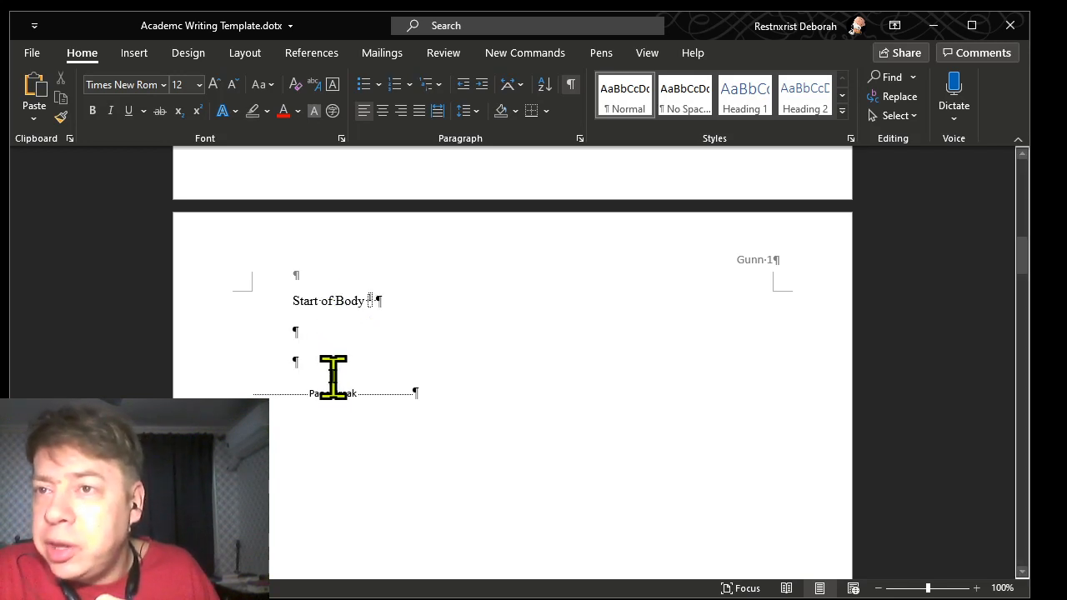
Hide the formatting marks around the empty paragraphs below "Start of Body" and show them again
left_click_drag(317, 362, 286, 312)
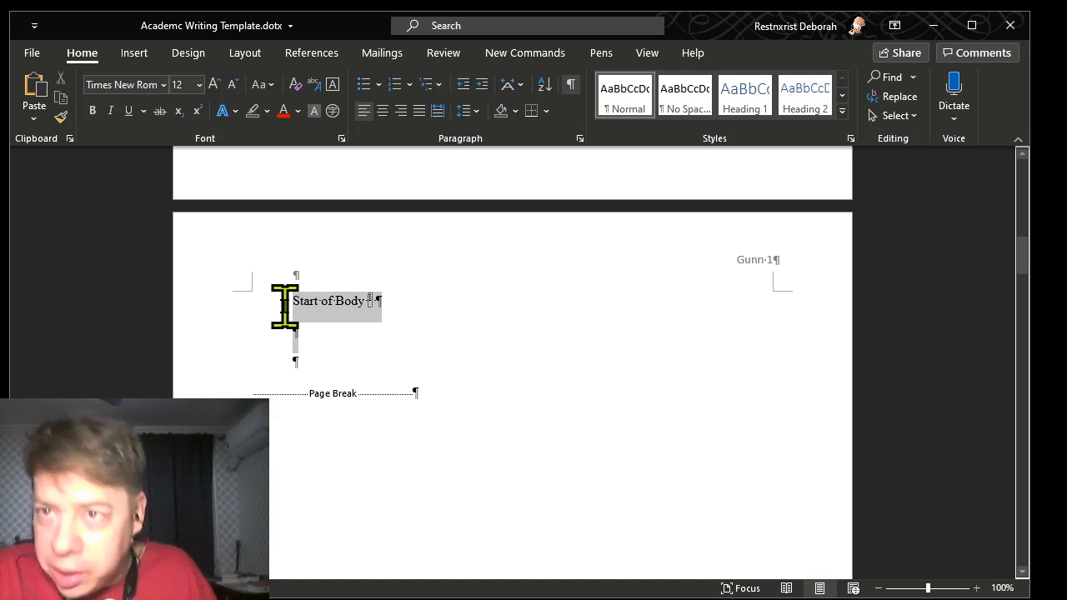
left_click_drag(312, 368, 221, 280)
key("ctrl+shift+8")
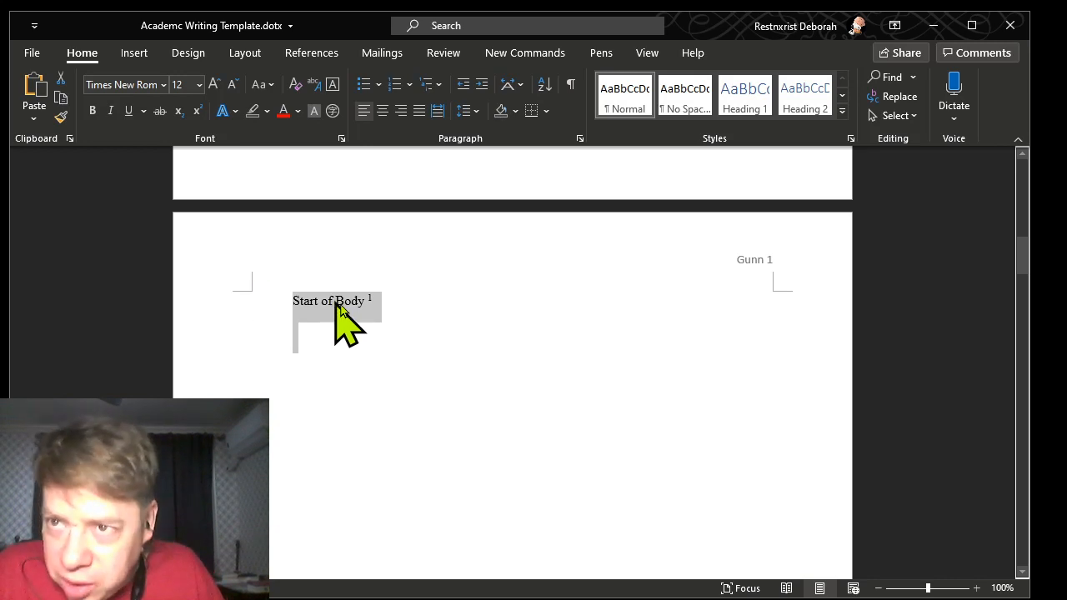
left_click(367, 351)
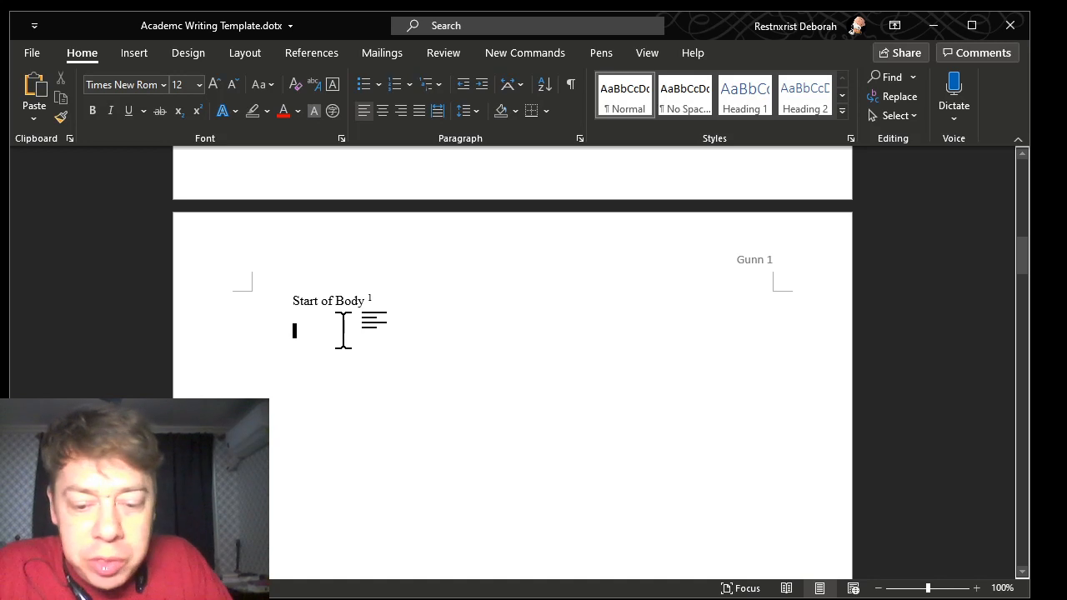
key("ctrl+shift+8")
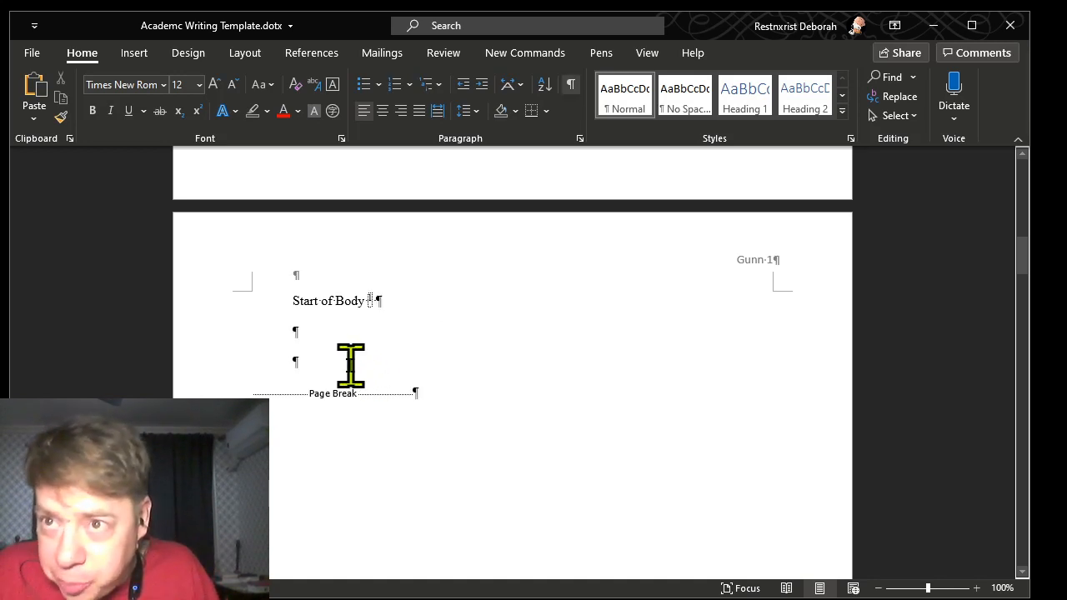
Change the "Start of Body" line and the empty paragraph below it to single line spacing and back to double
left_click_drag(350, 364, 238, 264)
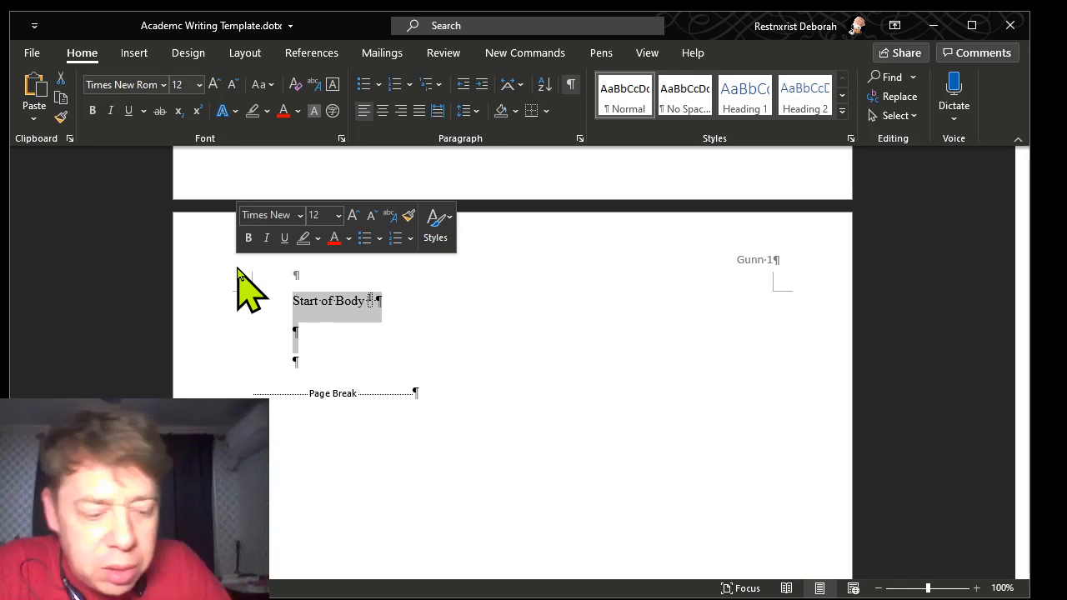
key("ctrl+1")
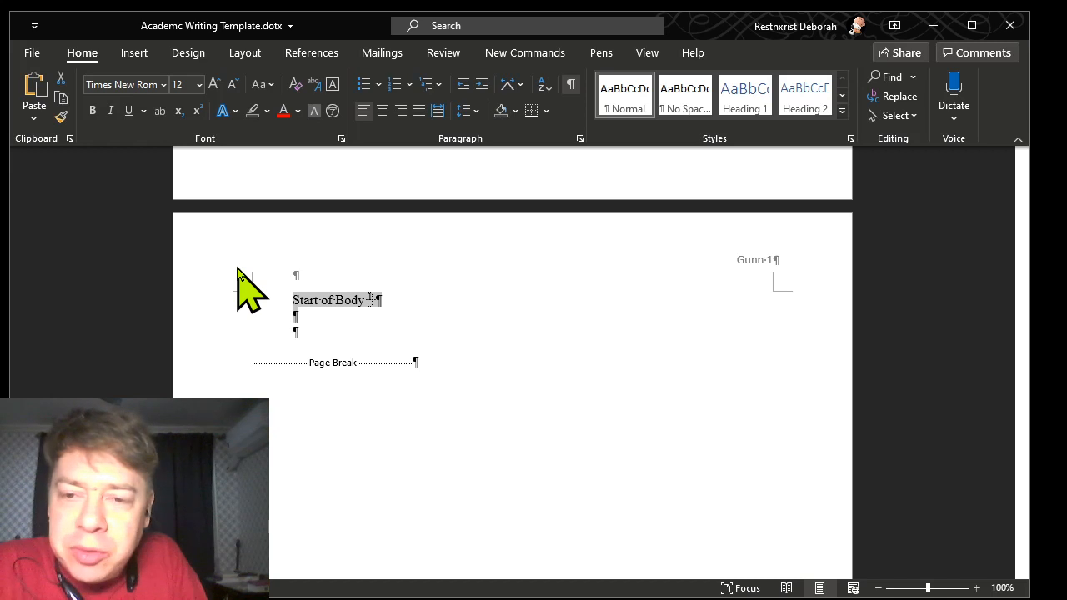
key("ctrl+2")
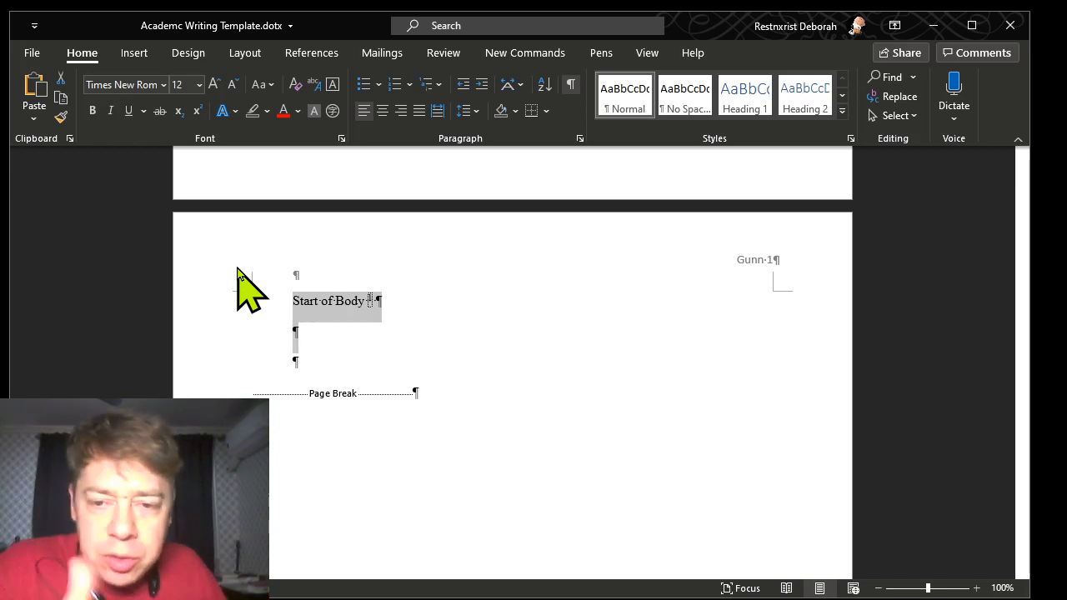
left_click(365, 358)
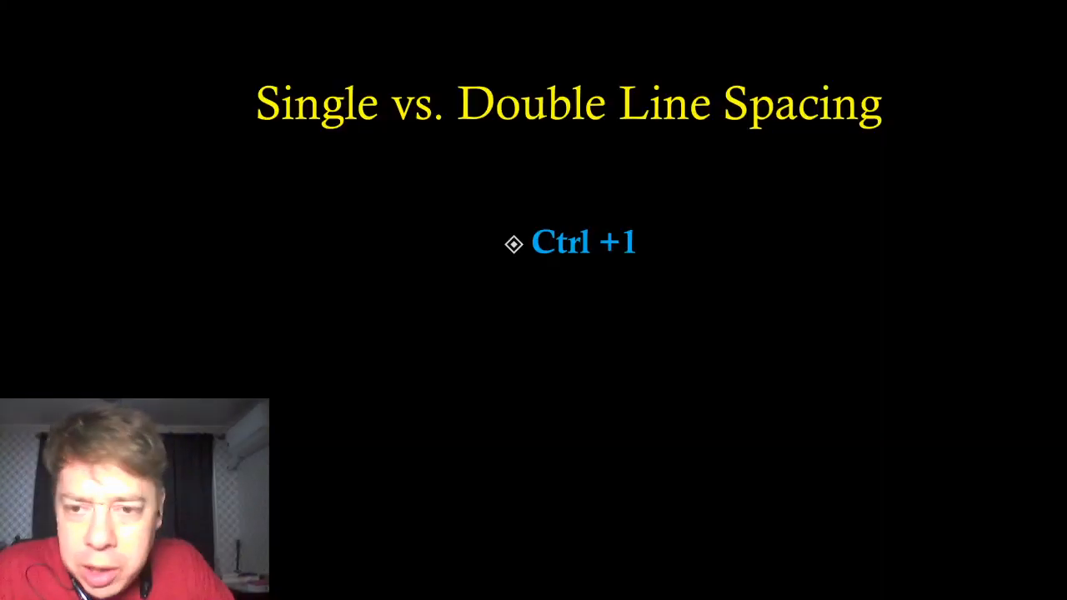
Insert a bottom-of-page footnote with continuous 1, 2, 3 numbering at the end of the "Start of Body" line and check its entry
left_click(635, 403)
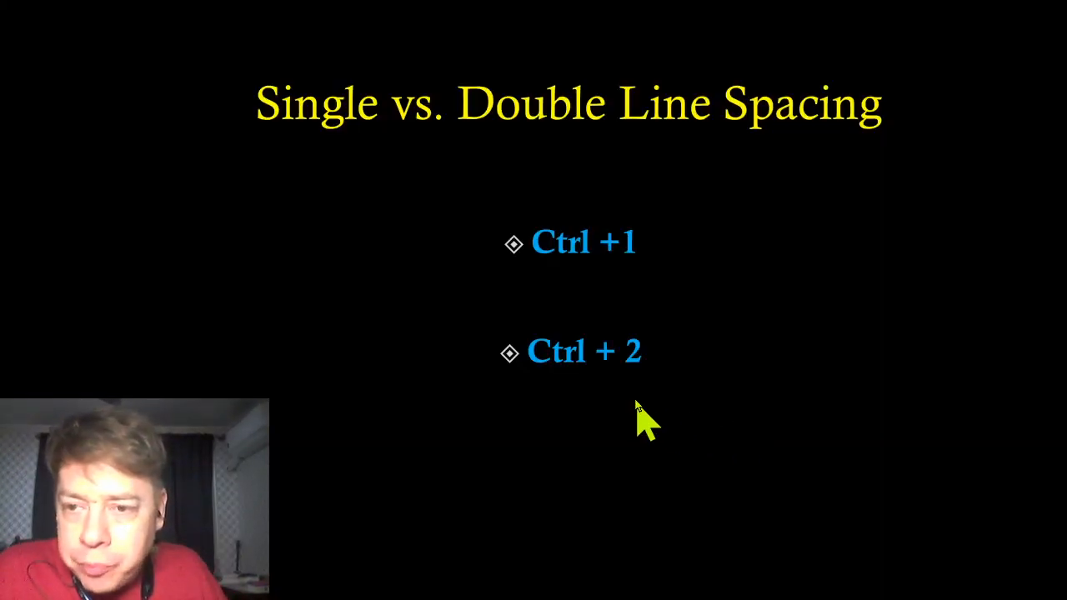
left_click(635, 402)
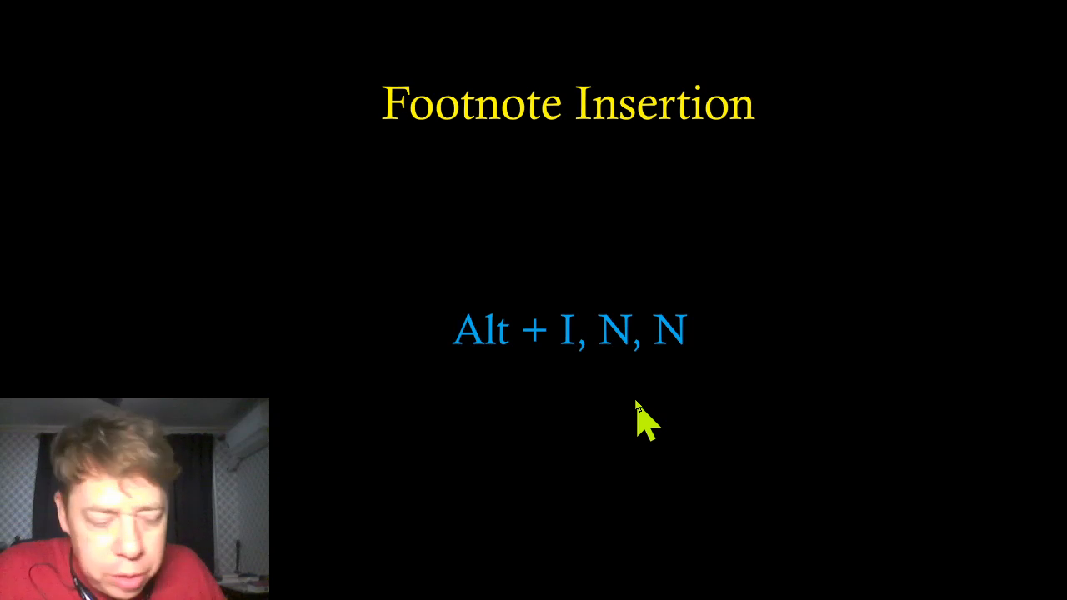
key("alt+Tab")
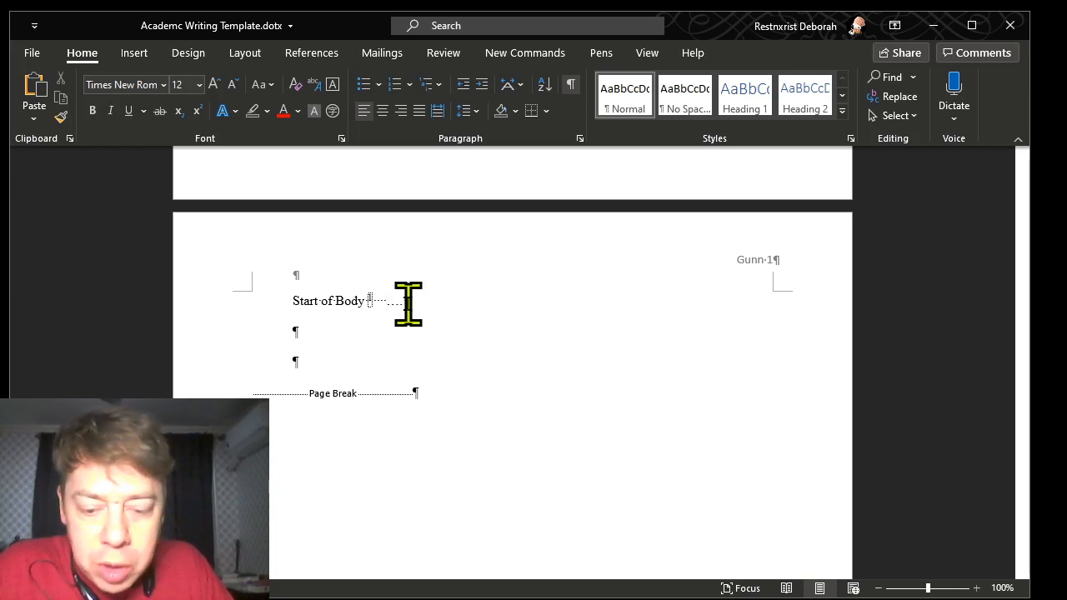
key("alt+i")
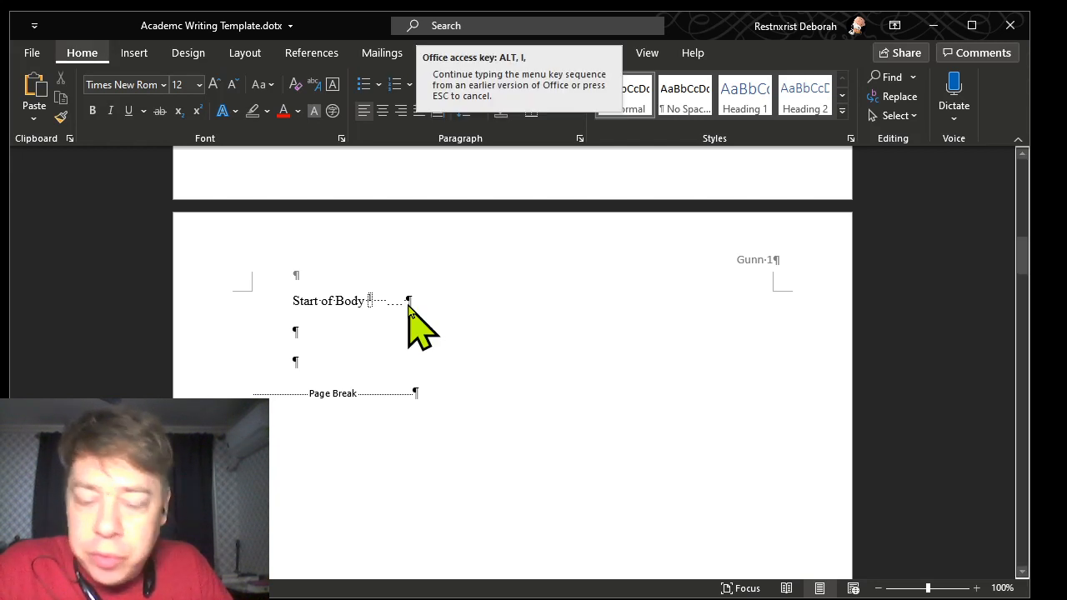
key("n")
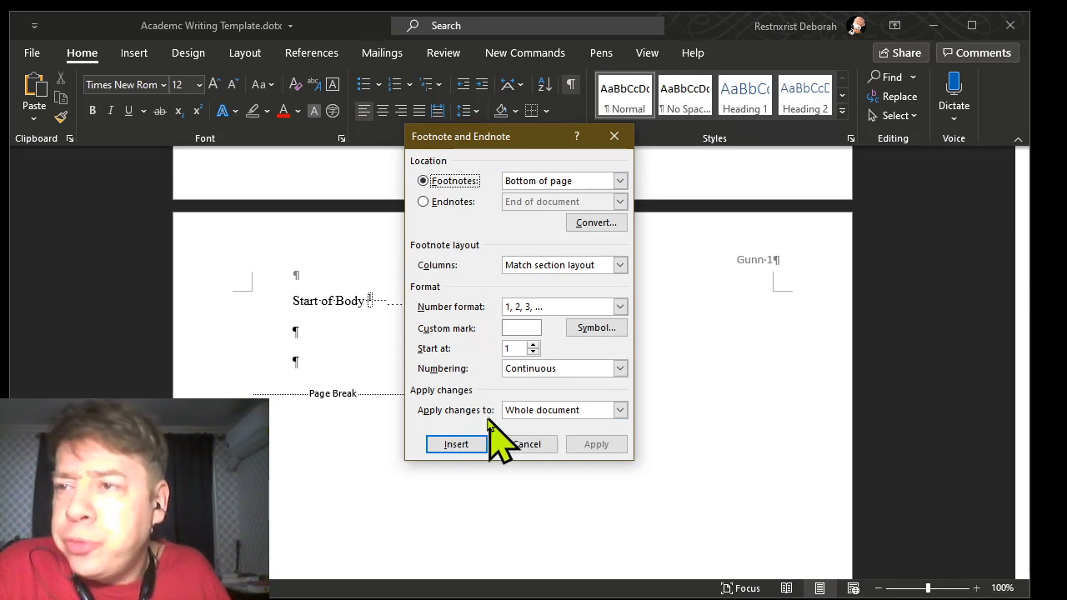
left_click(455, 445)
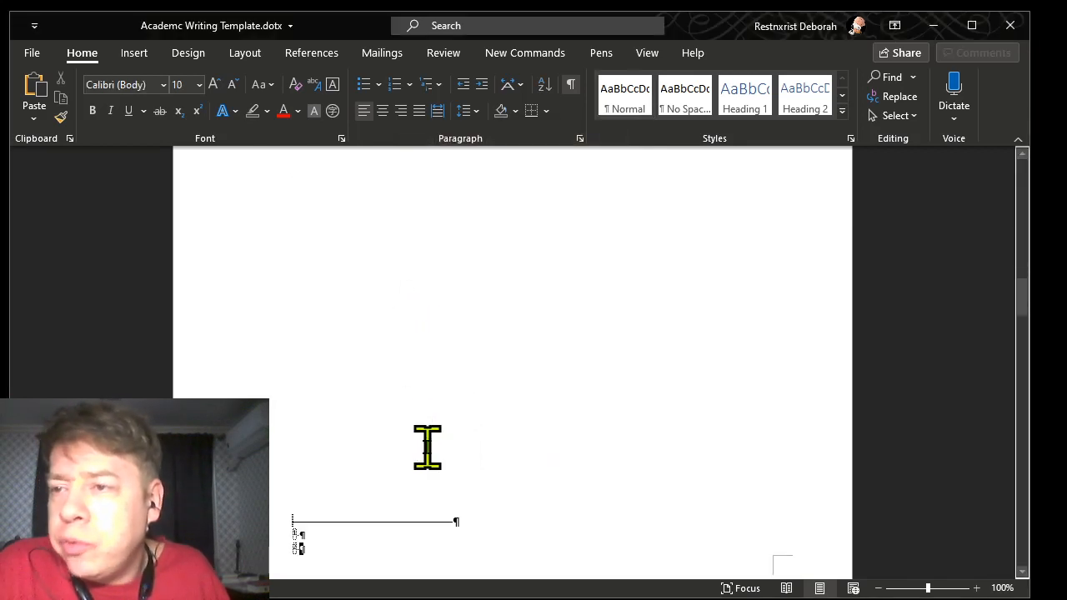
scroll(426, 437, "down", 3)
scroll(358, 405, "up", 1)
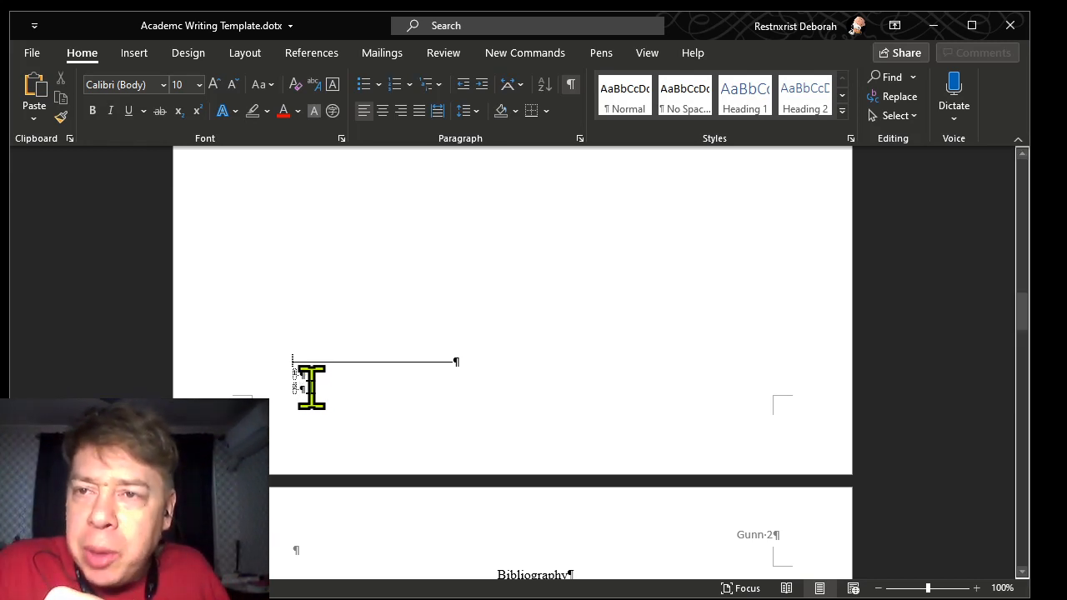
scroll(304, 381, "up", 10)
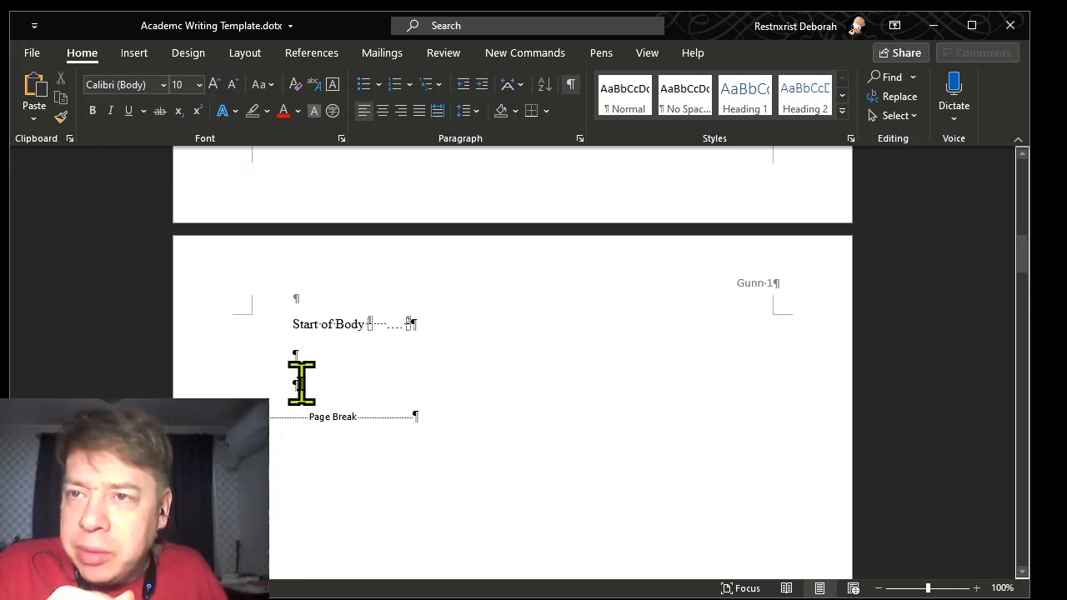
Delete the second footnote reference on the "Start of Body" line together with its trailing spaces and an extra empty paragraph
left_click(293, 324)
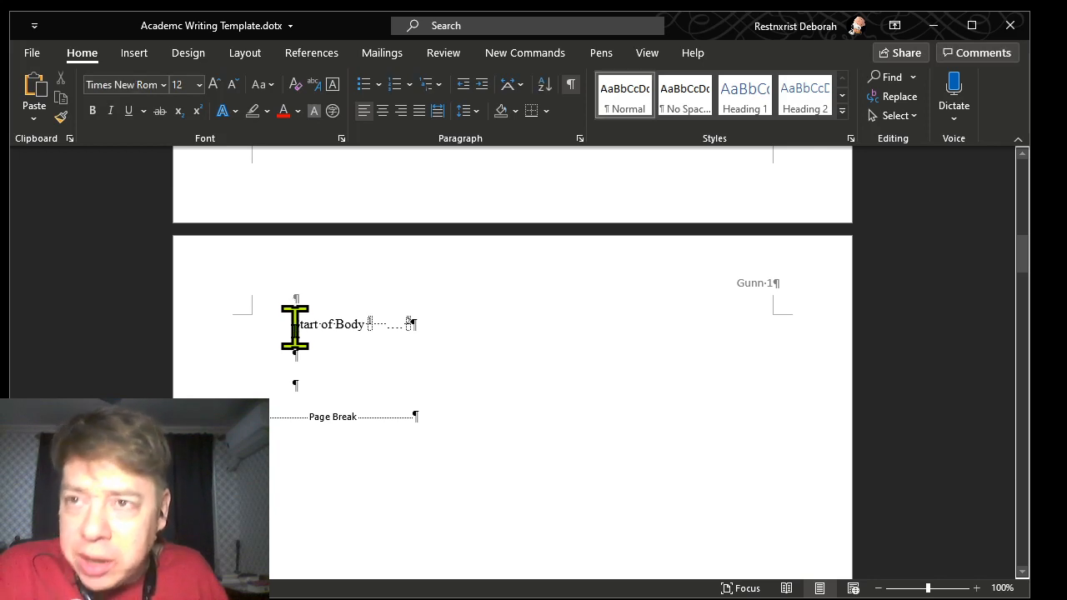
scroll(300, 384, "up", 3)
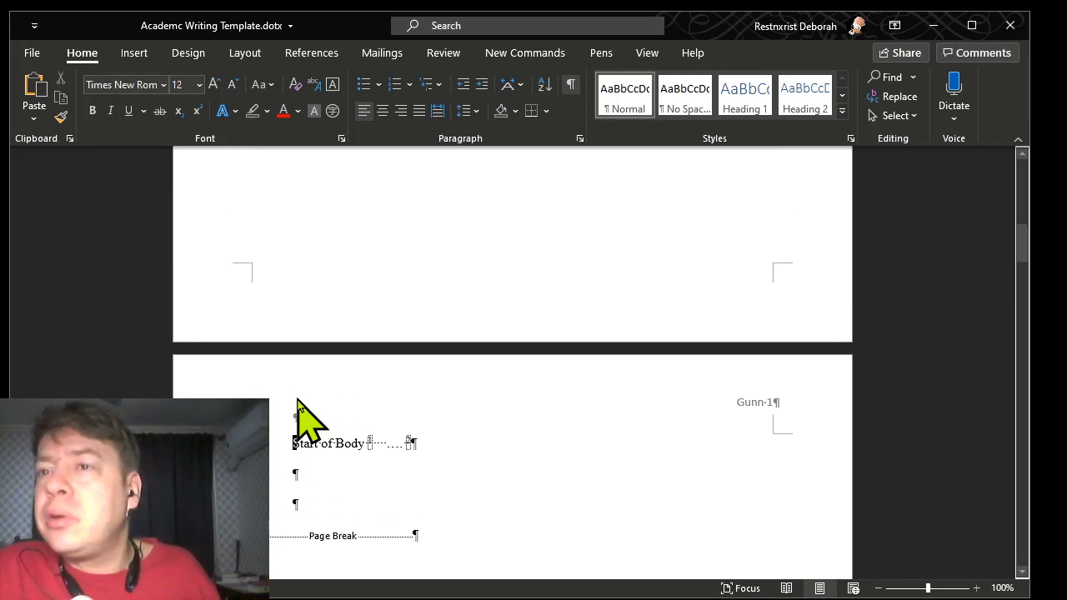
scroll(302, 408, "down", 2)
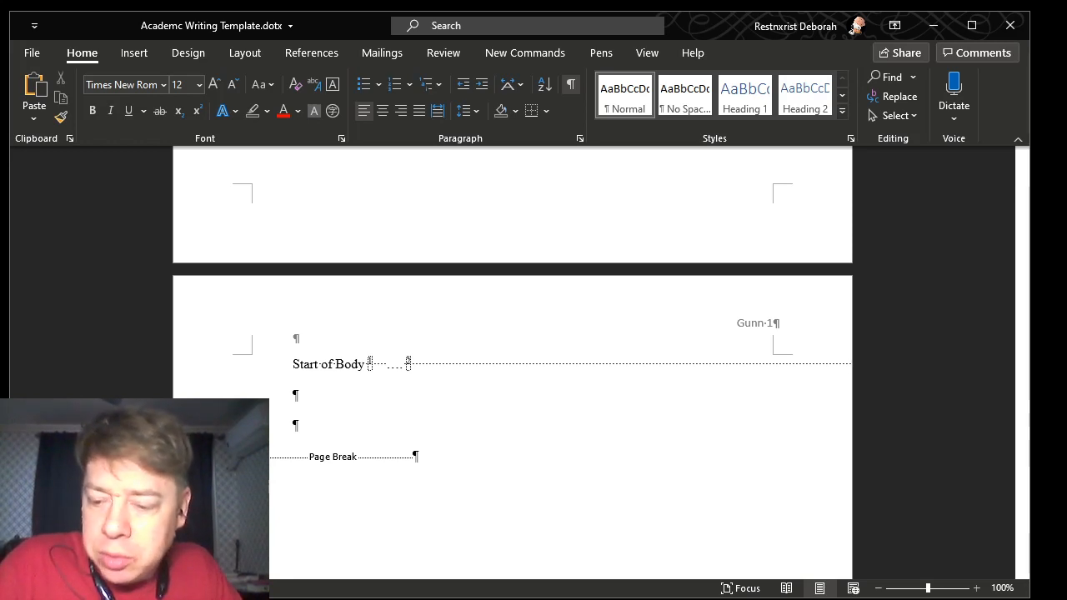
key("Return")
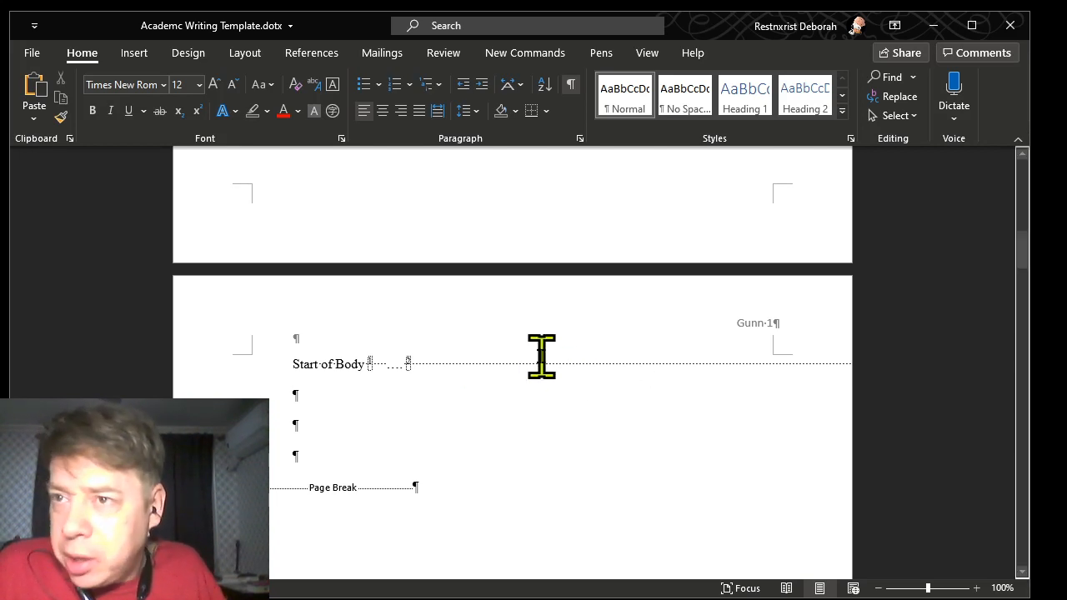
left_click_drag(550, 364, 595, 393)
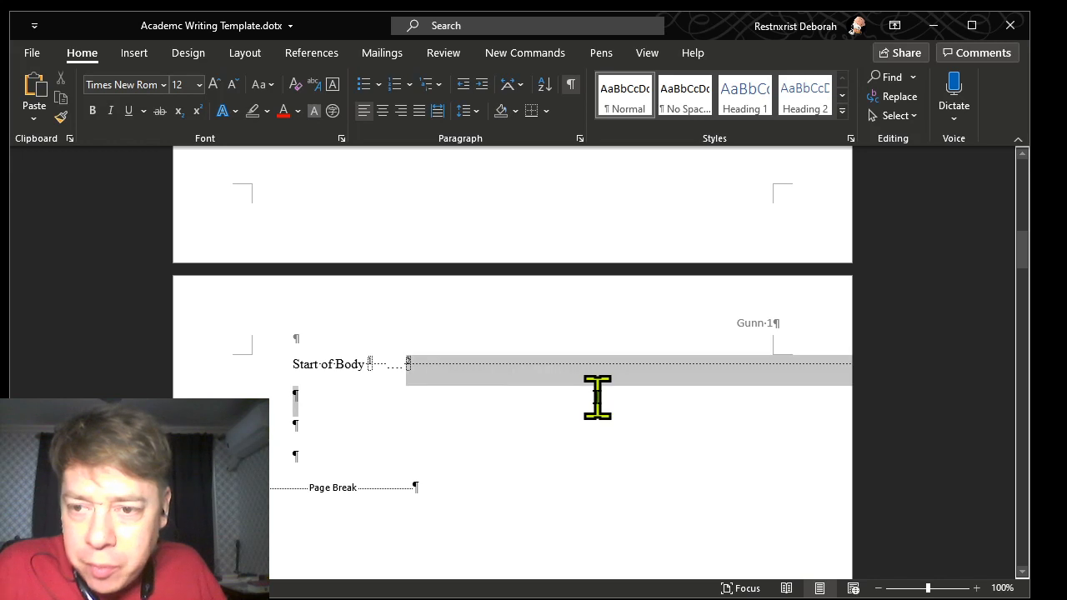
key("Delete")
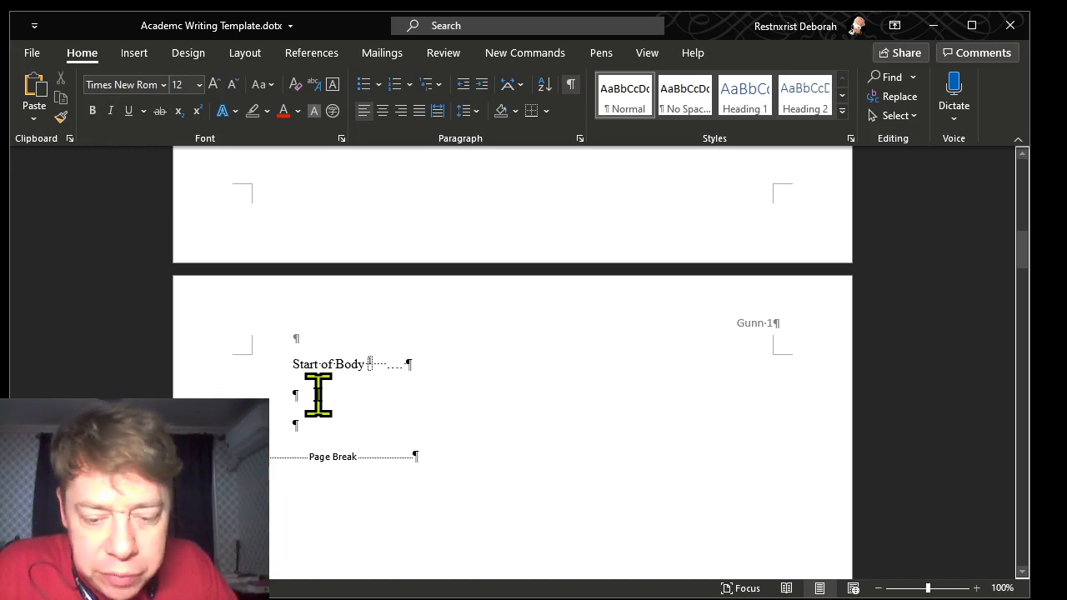
Set the special indentation of the "Start of Body" paragraph to none
left_click(579, 139)
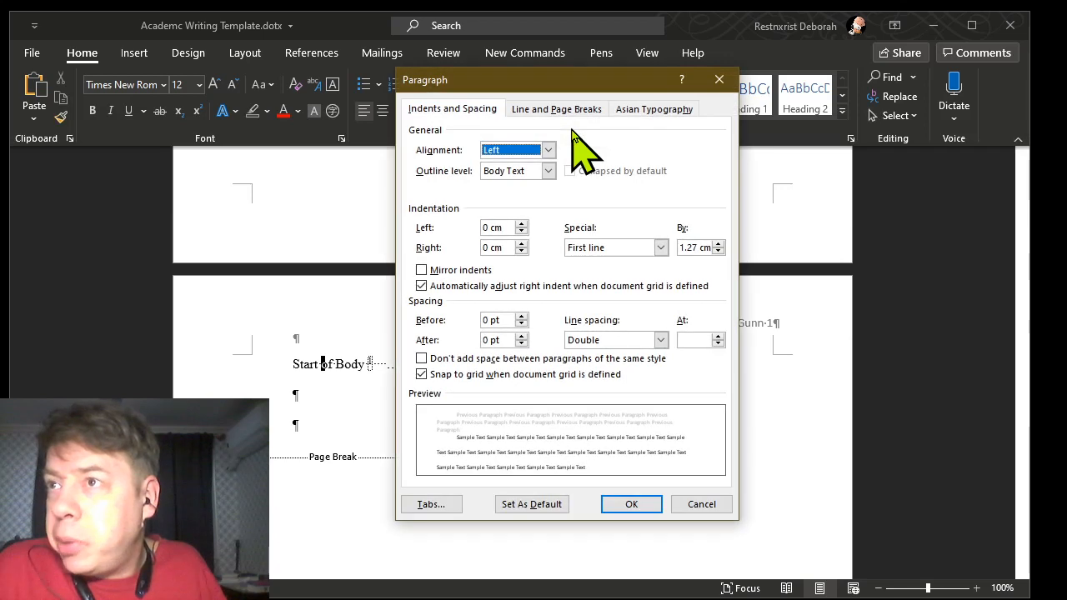
left_click(660, 248)
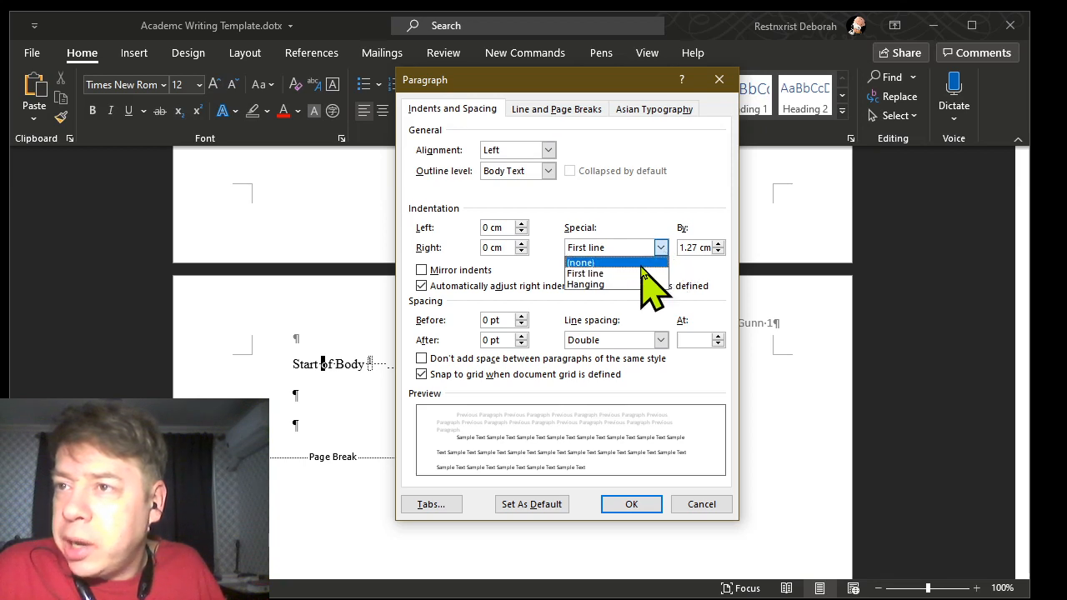
left_click(642, 264)
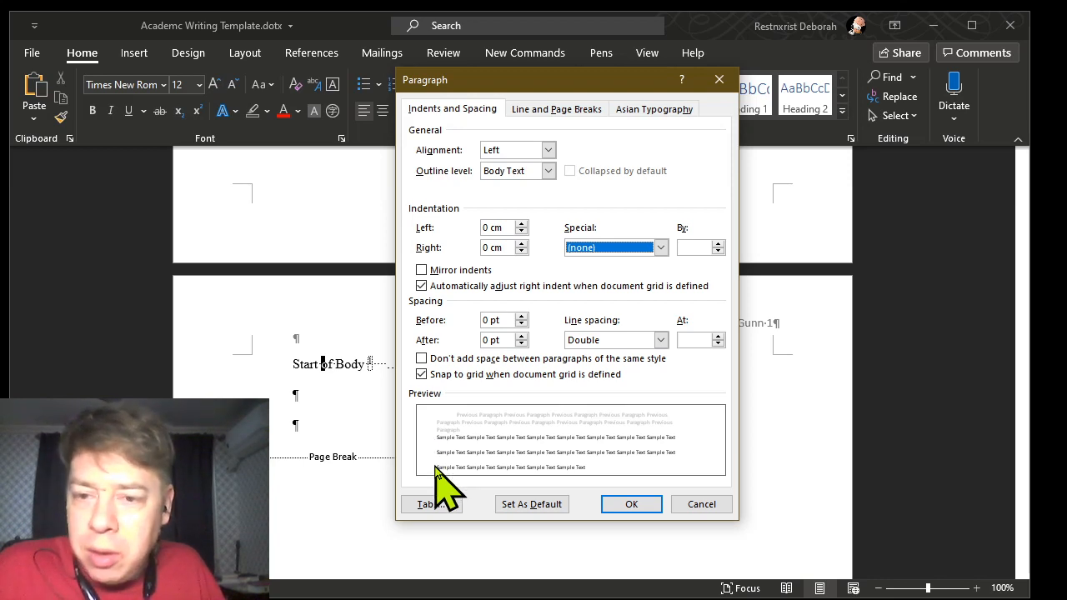
left_click(631, 504)
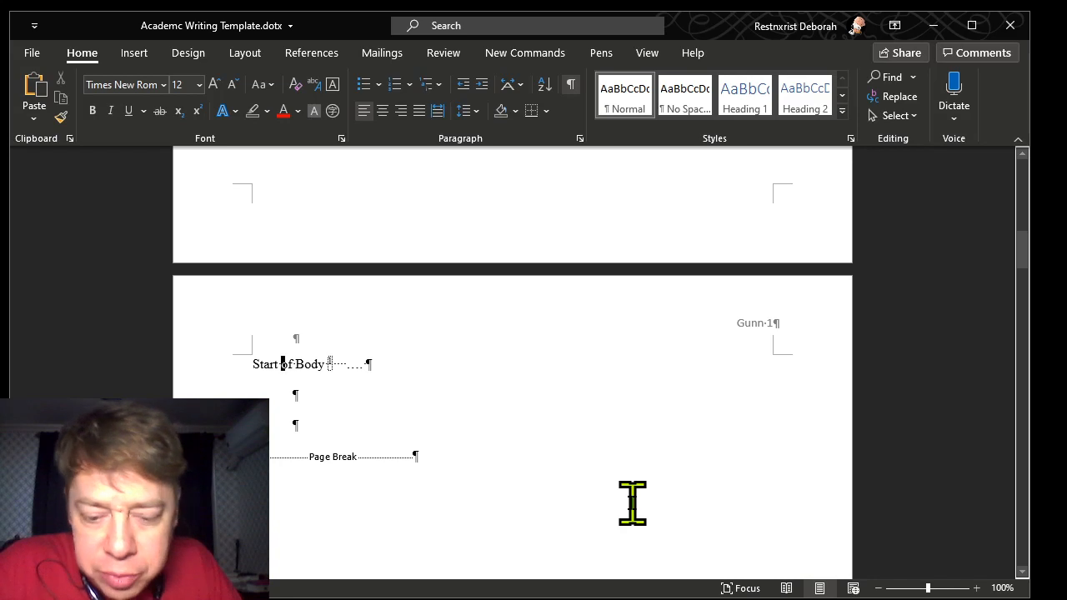
Set the "Start of Body" paragraph's special indentation to First line by 1.27 cm and add an empty paragraph below it
left_click(578, 138)
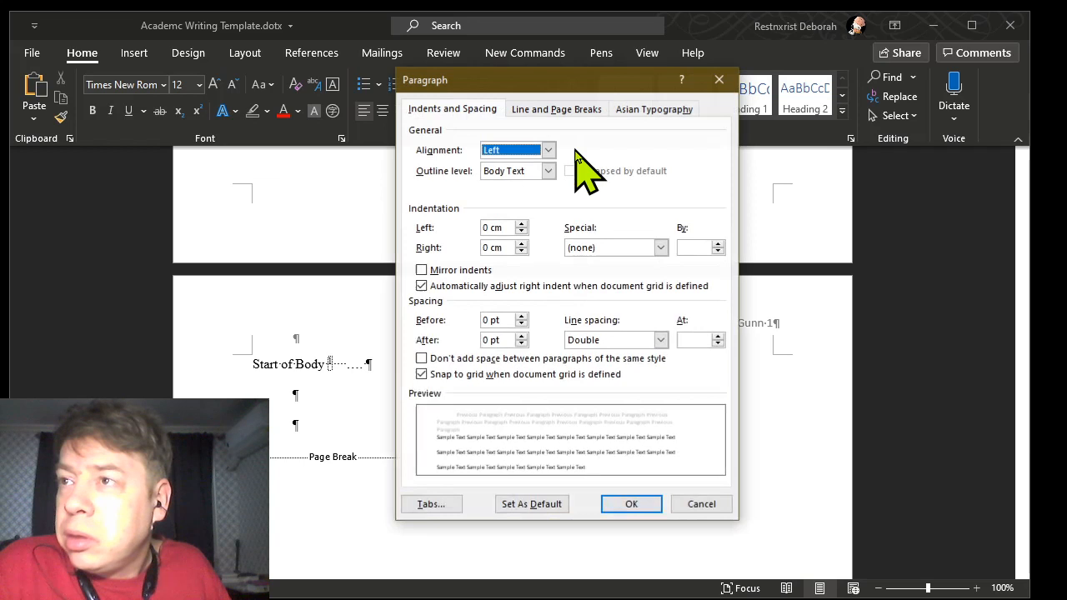
left_click(660, 248)
left_click(627, 275)
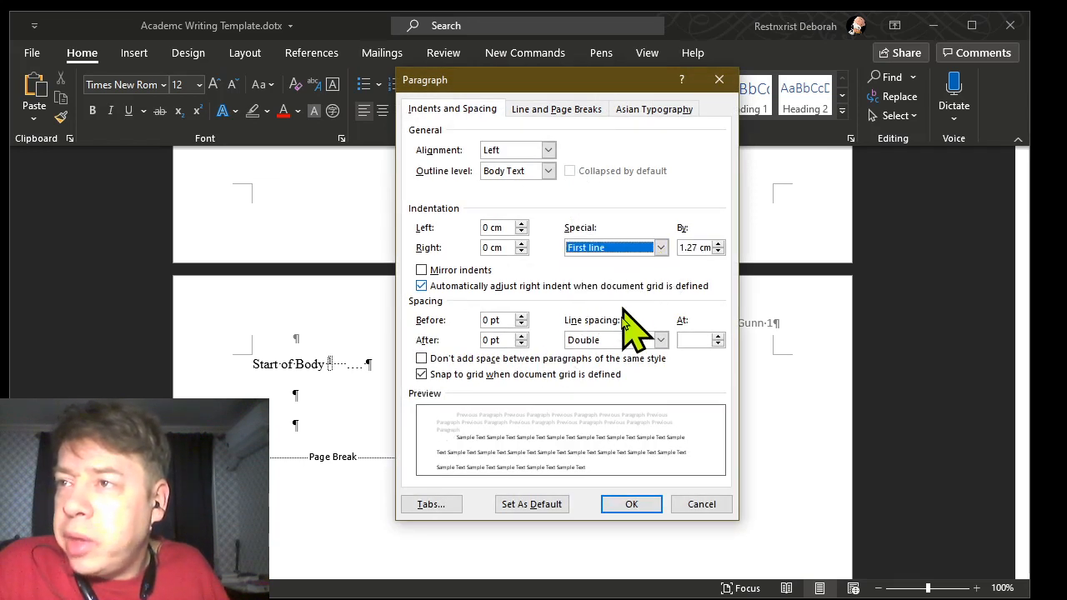
left_click(630, 504)
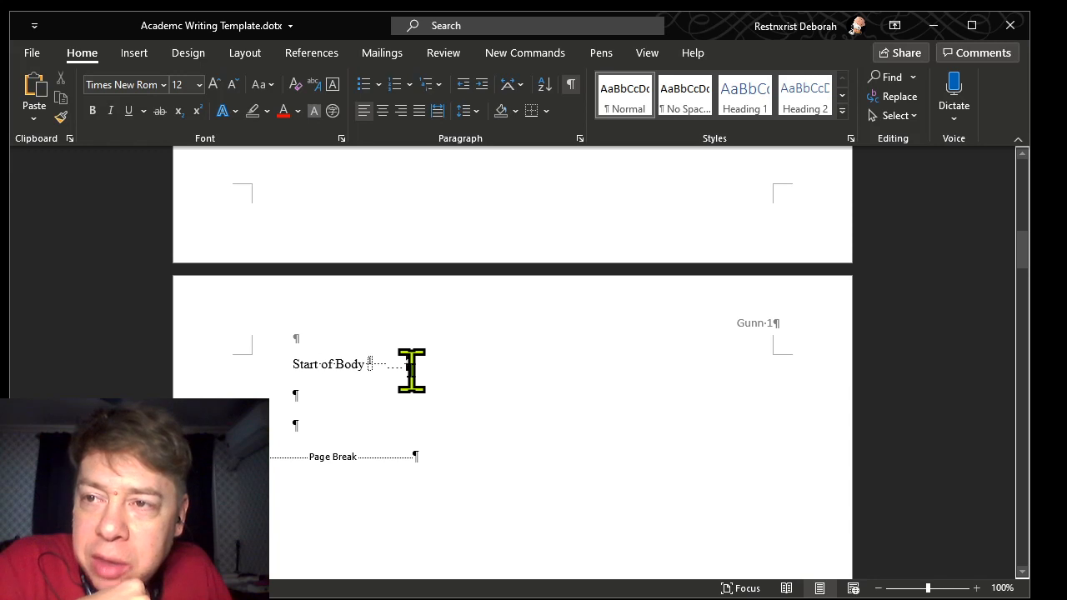
key("Return")
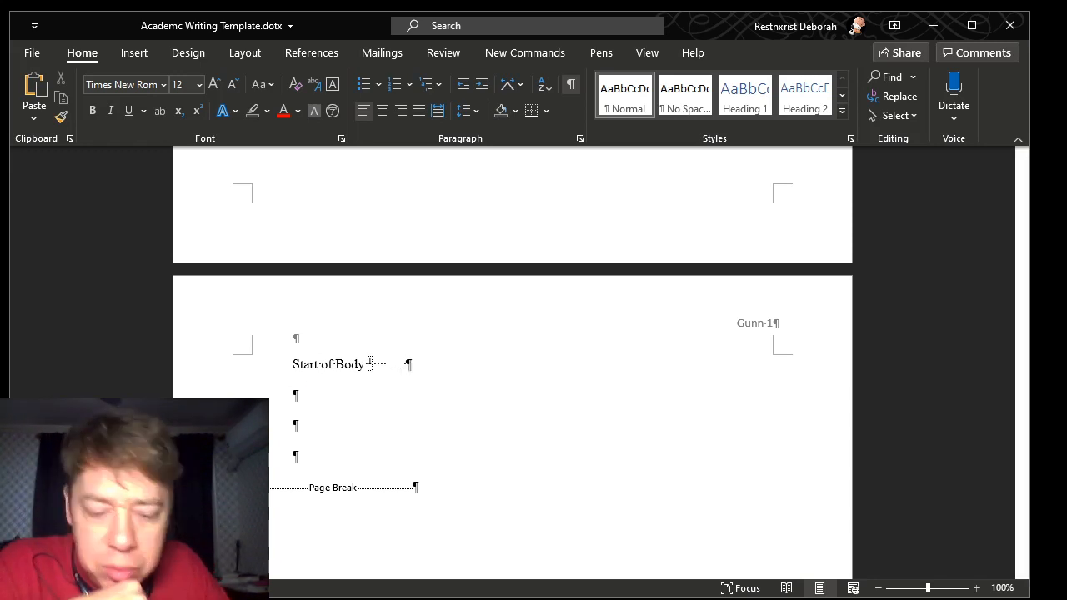
Enter "The" in the empty paragraph directly below the "Start of Body" line
type("The")
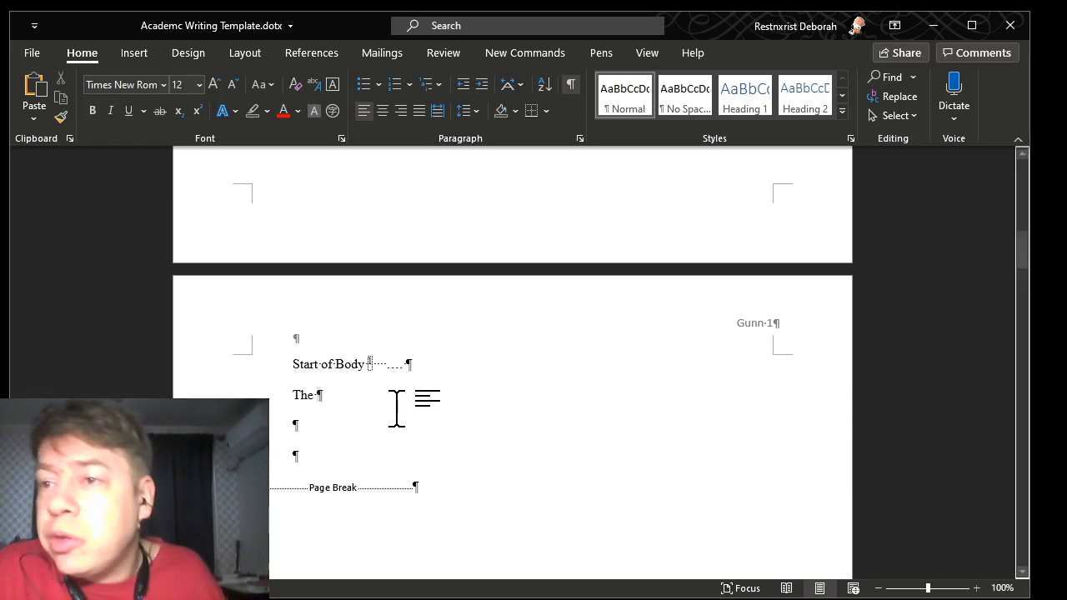
Check the sample bibliography entry's special indentation options and keep Hanging by 1.27 cm
scroll(392, 409, "down", 5)
scroll(392, 414, "down", 8)
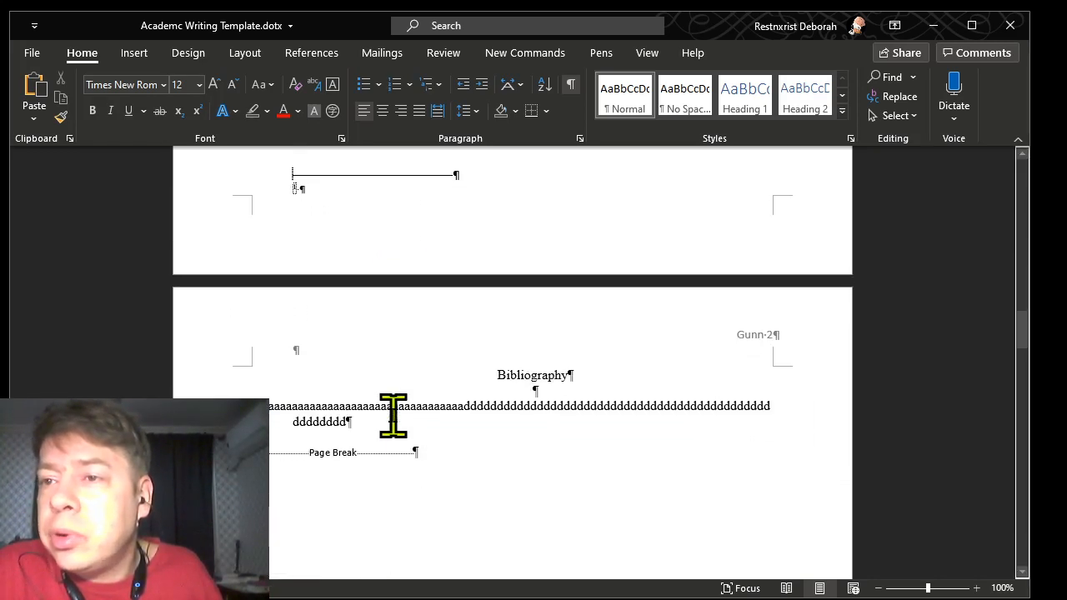
left_click(362, 339)
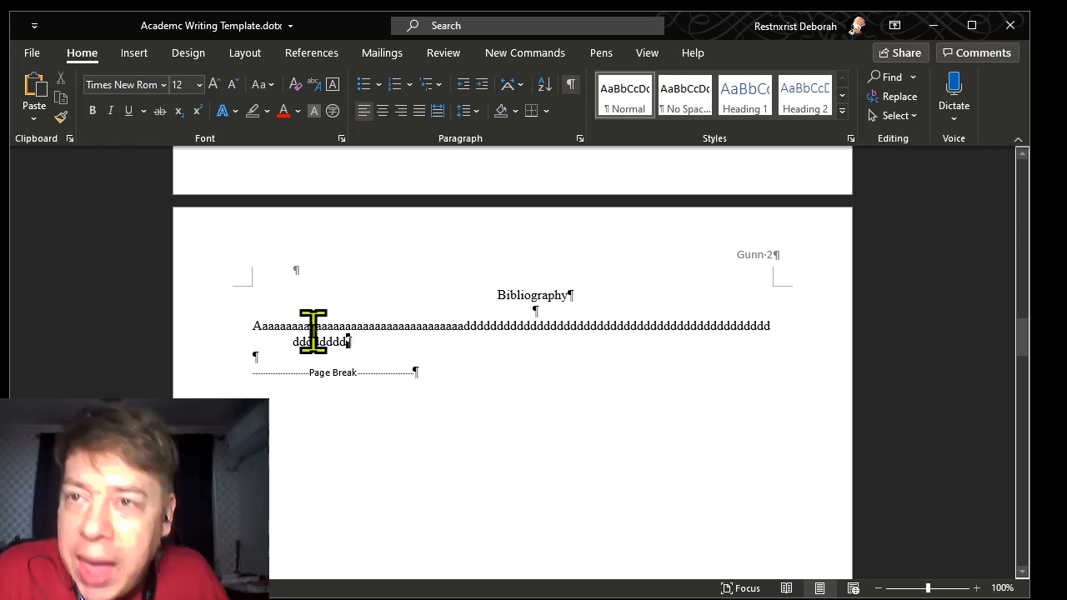
left_click(290, 345)
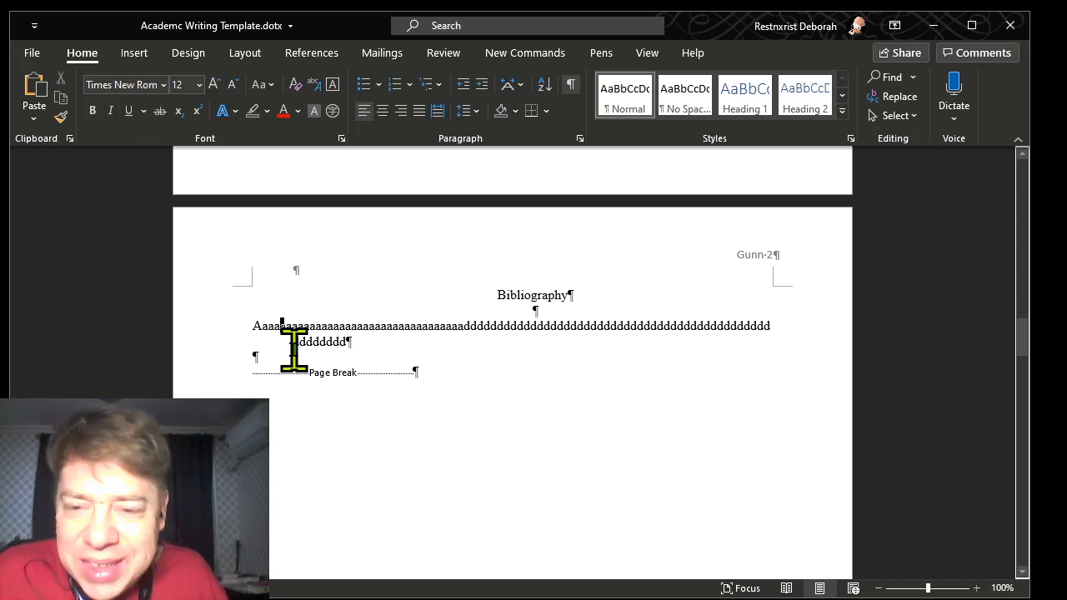
left_click(580, 138)
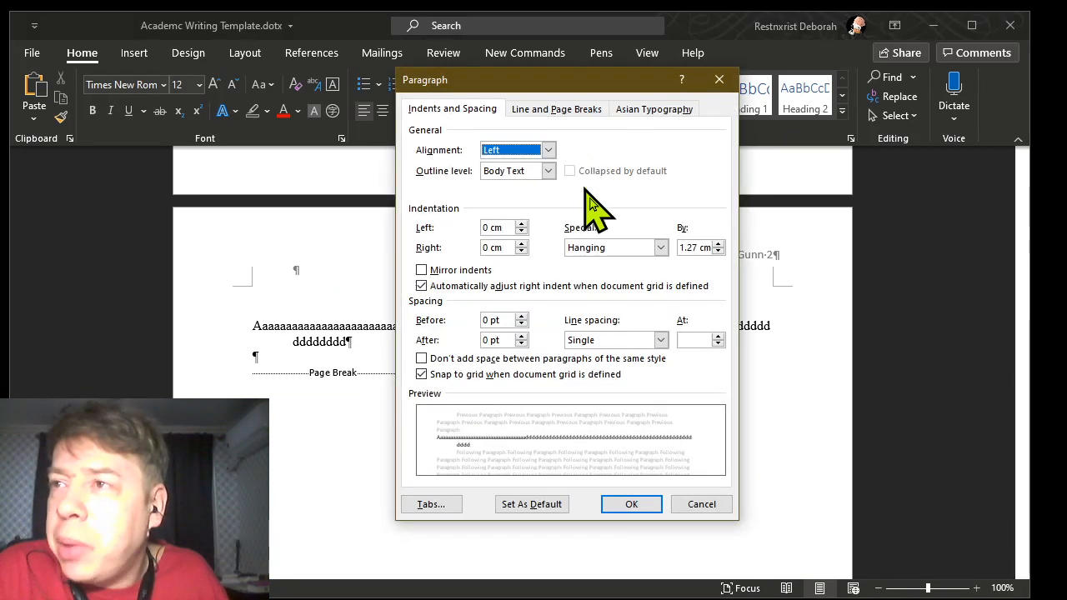
left_click(660, 247)
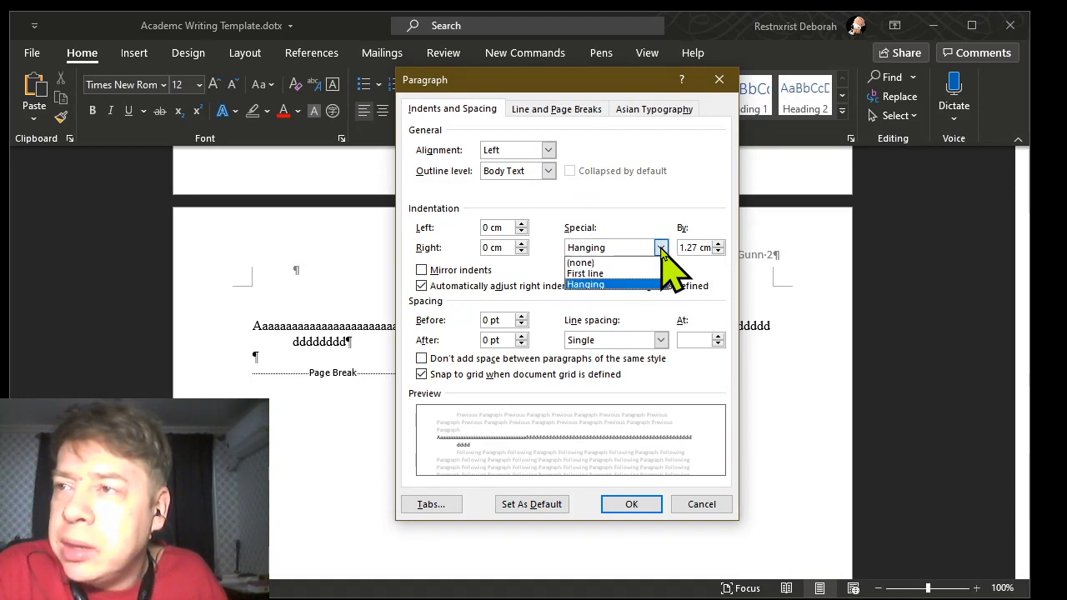
left_click(660, 250)
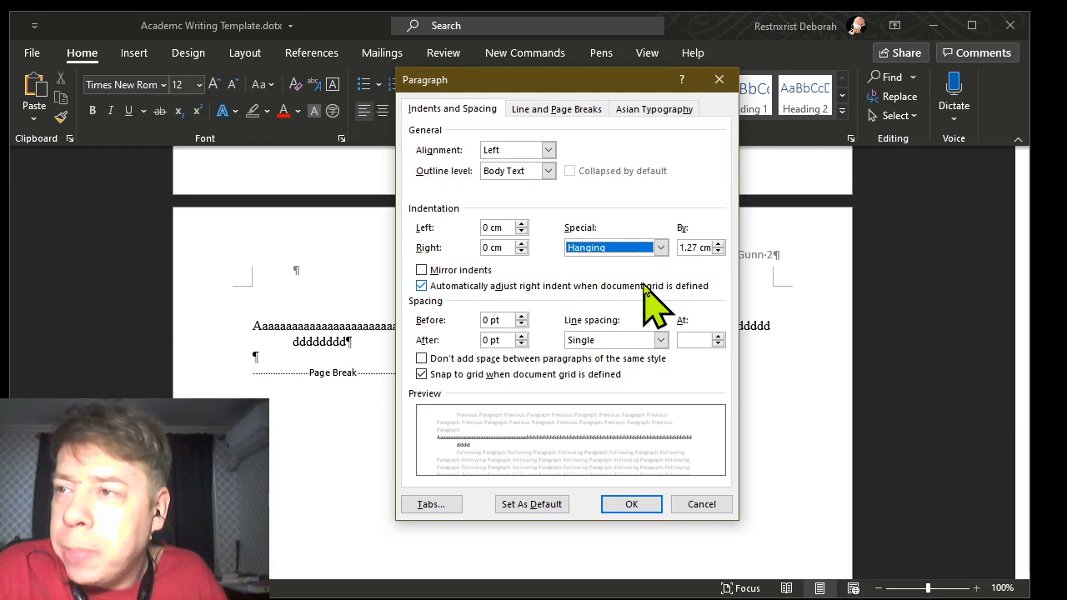
left_click(620, 503)
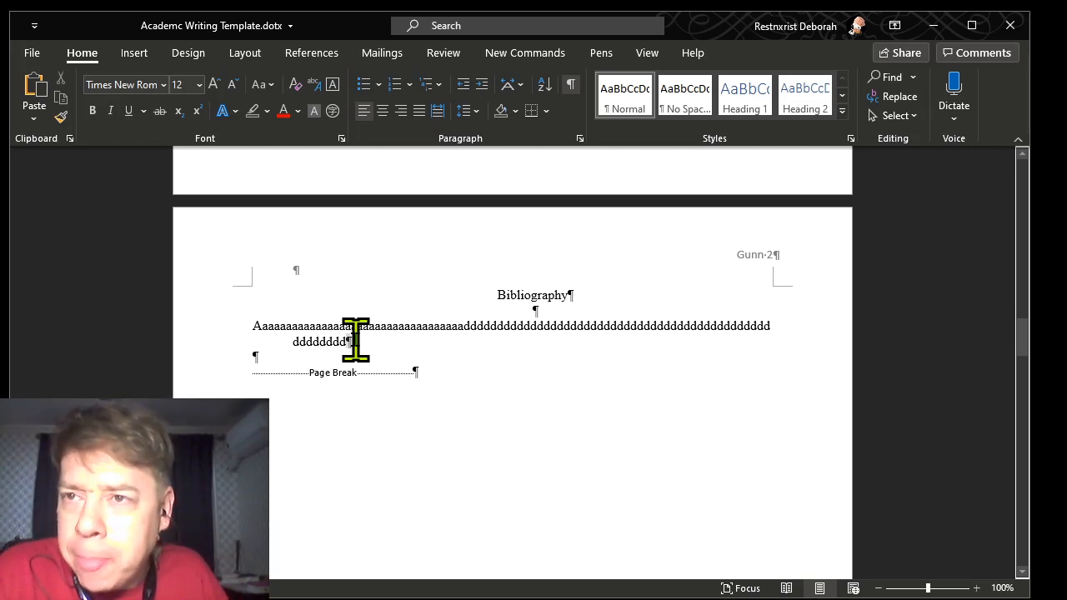
Place the cursor in the body page's footnote entry and compare it with the sample entry under Bibliography
scroll(358, 355, "up", 3)
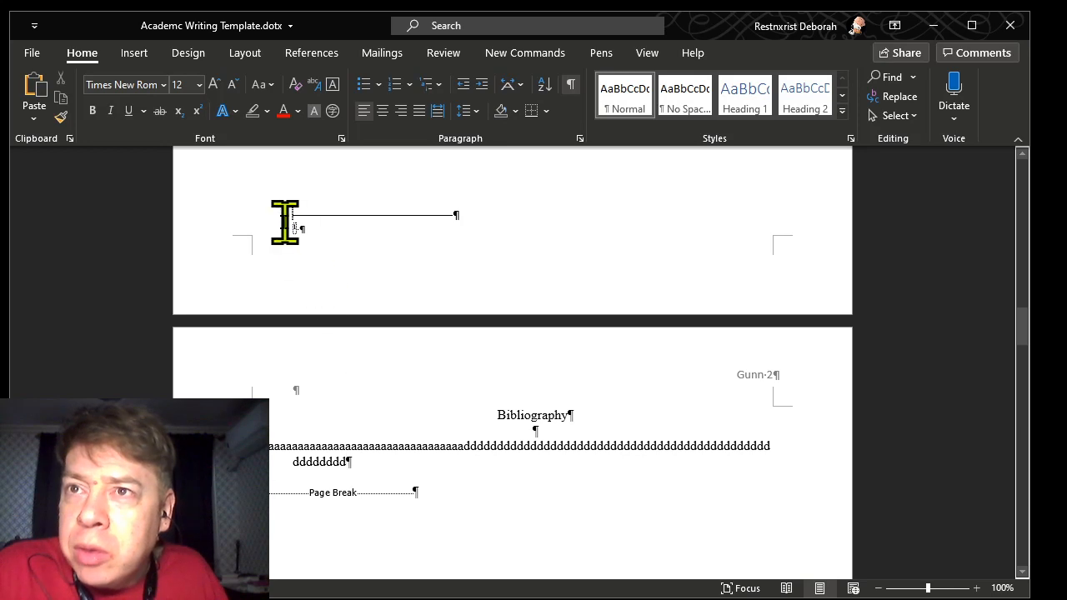
left_click(299, 231)
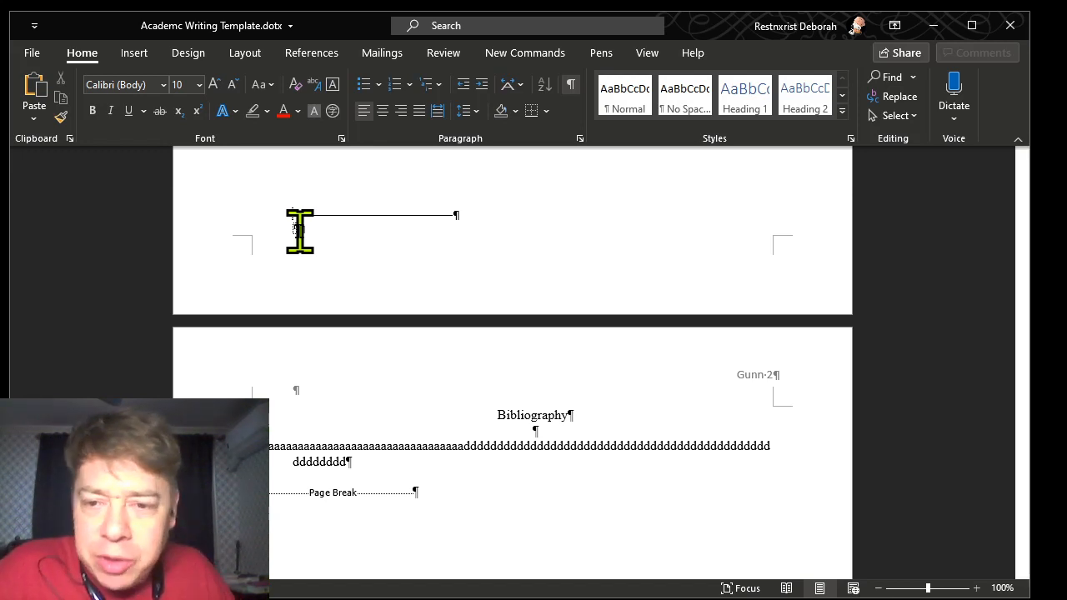
scroll(299, 231, "down", 2)
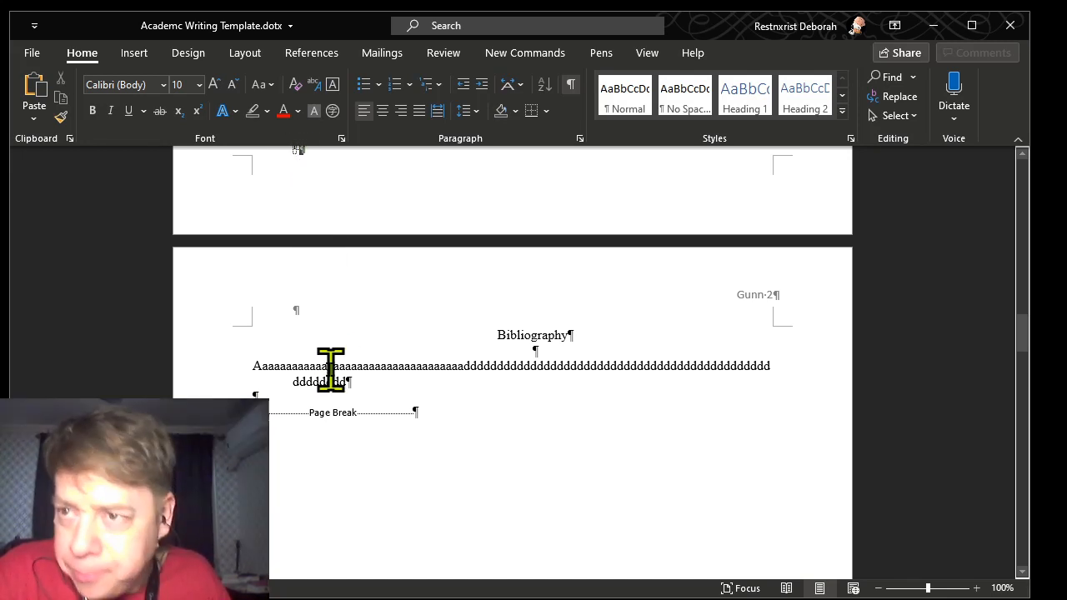
scroll(330, 370, "down", 1)
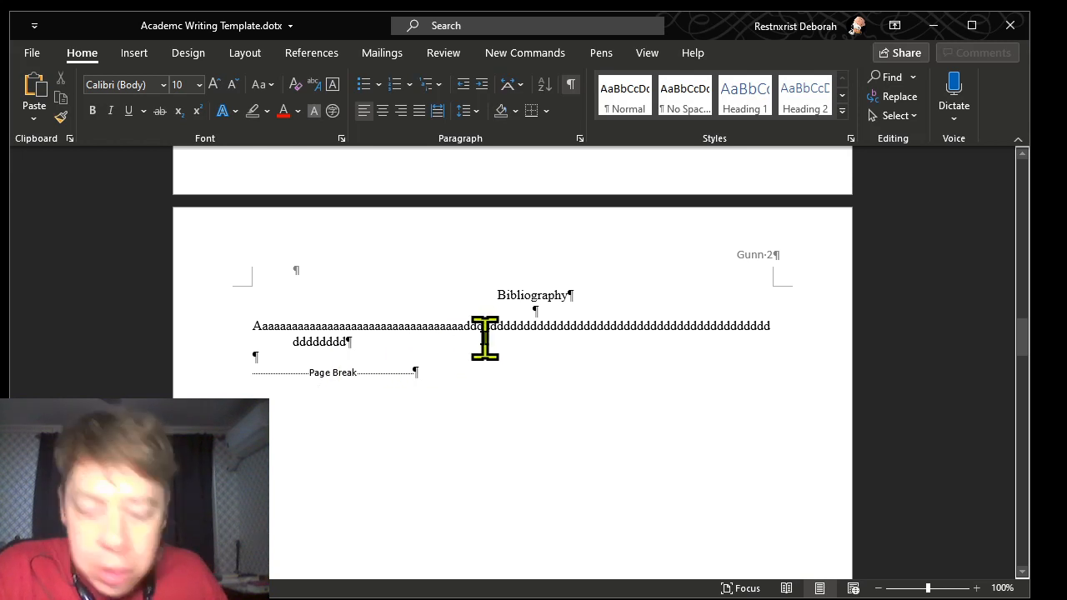